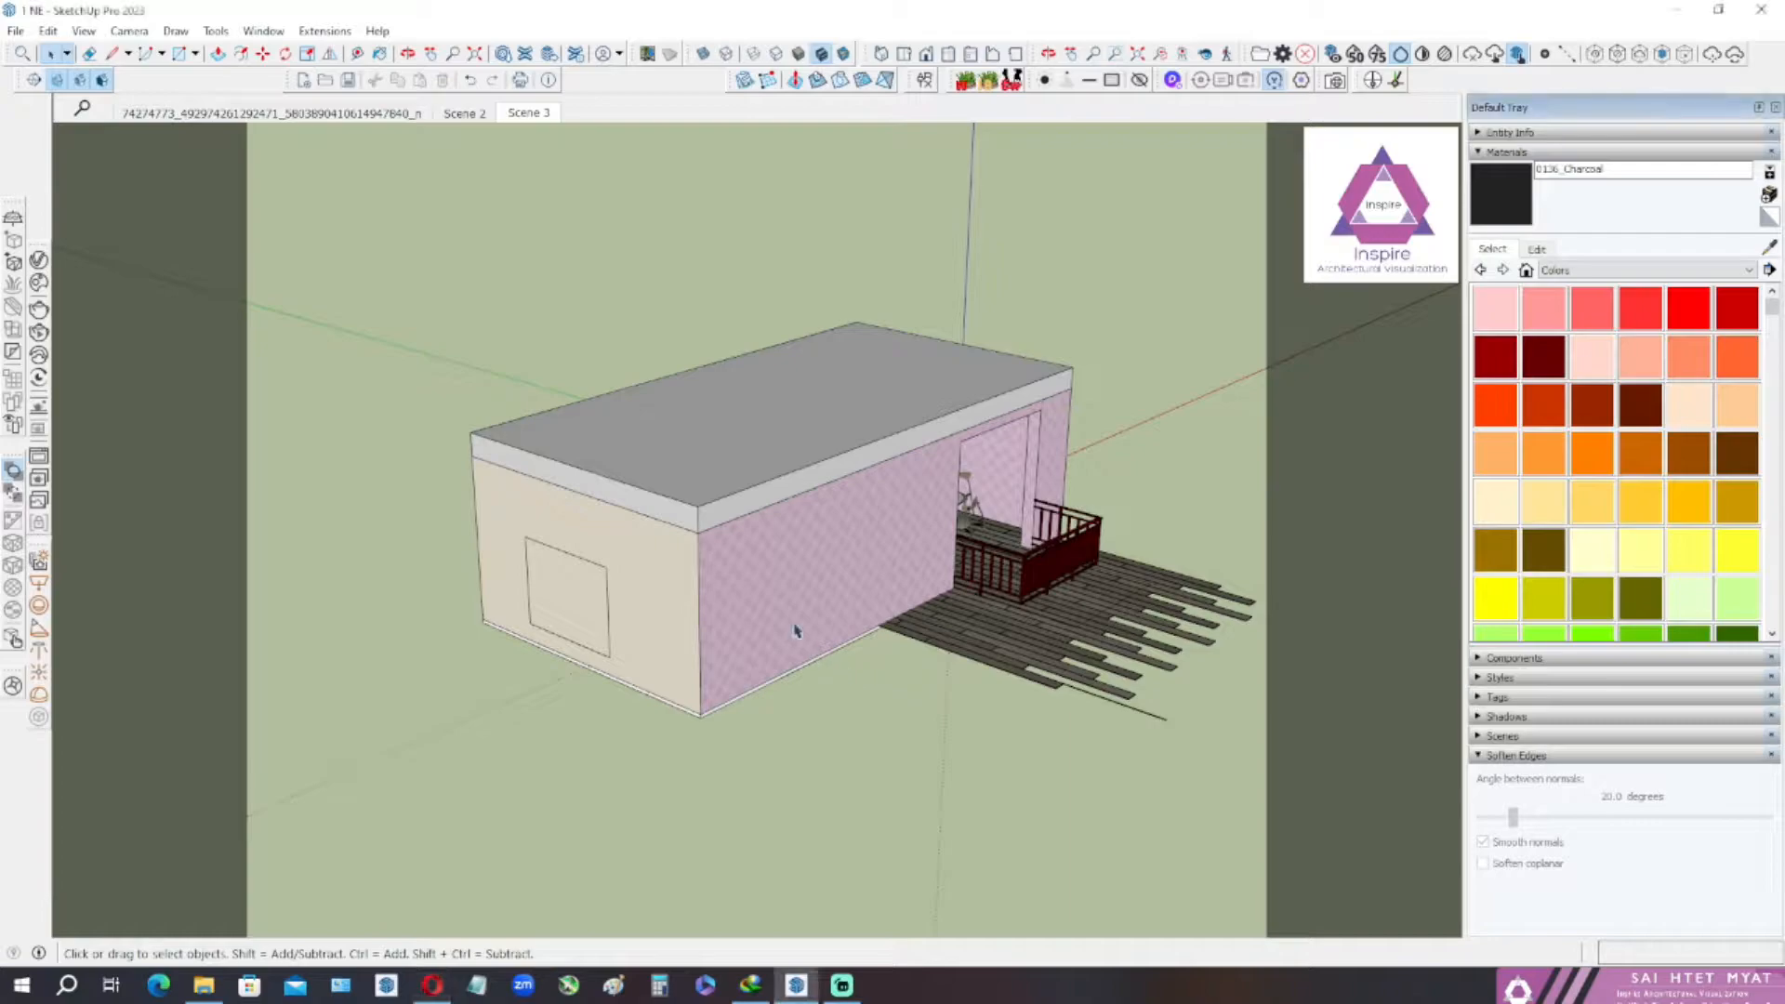
- Place a section plane on the end wall that has the square window outline
{"action": "left_click", "coordinate": [669, 549]}
{"action": "key", "text": "shift+h"}
{"action": "middle_click_drag", "start_coordinate": [630, 530], "coordinate": [1153, 562]}
{"action": "scroll", "coordinate": [730, 370], "scroll_direction": "up", "scroll_amount": 3}
{"action": "middle_click_drag", "start_coordinate": [729, 370], "coordinate": [1016, 402]}
{"action": "scroll", "coordinate": [639, 604], "scroll_direction": "down", "scroll_amount": 3}
{"action": "key", "text": "ctrl+z"}
{"action": "scroll", "coordinate": [638, 604], "scroll_direction": "down", "scroll_amount": 2}
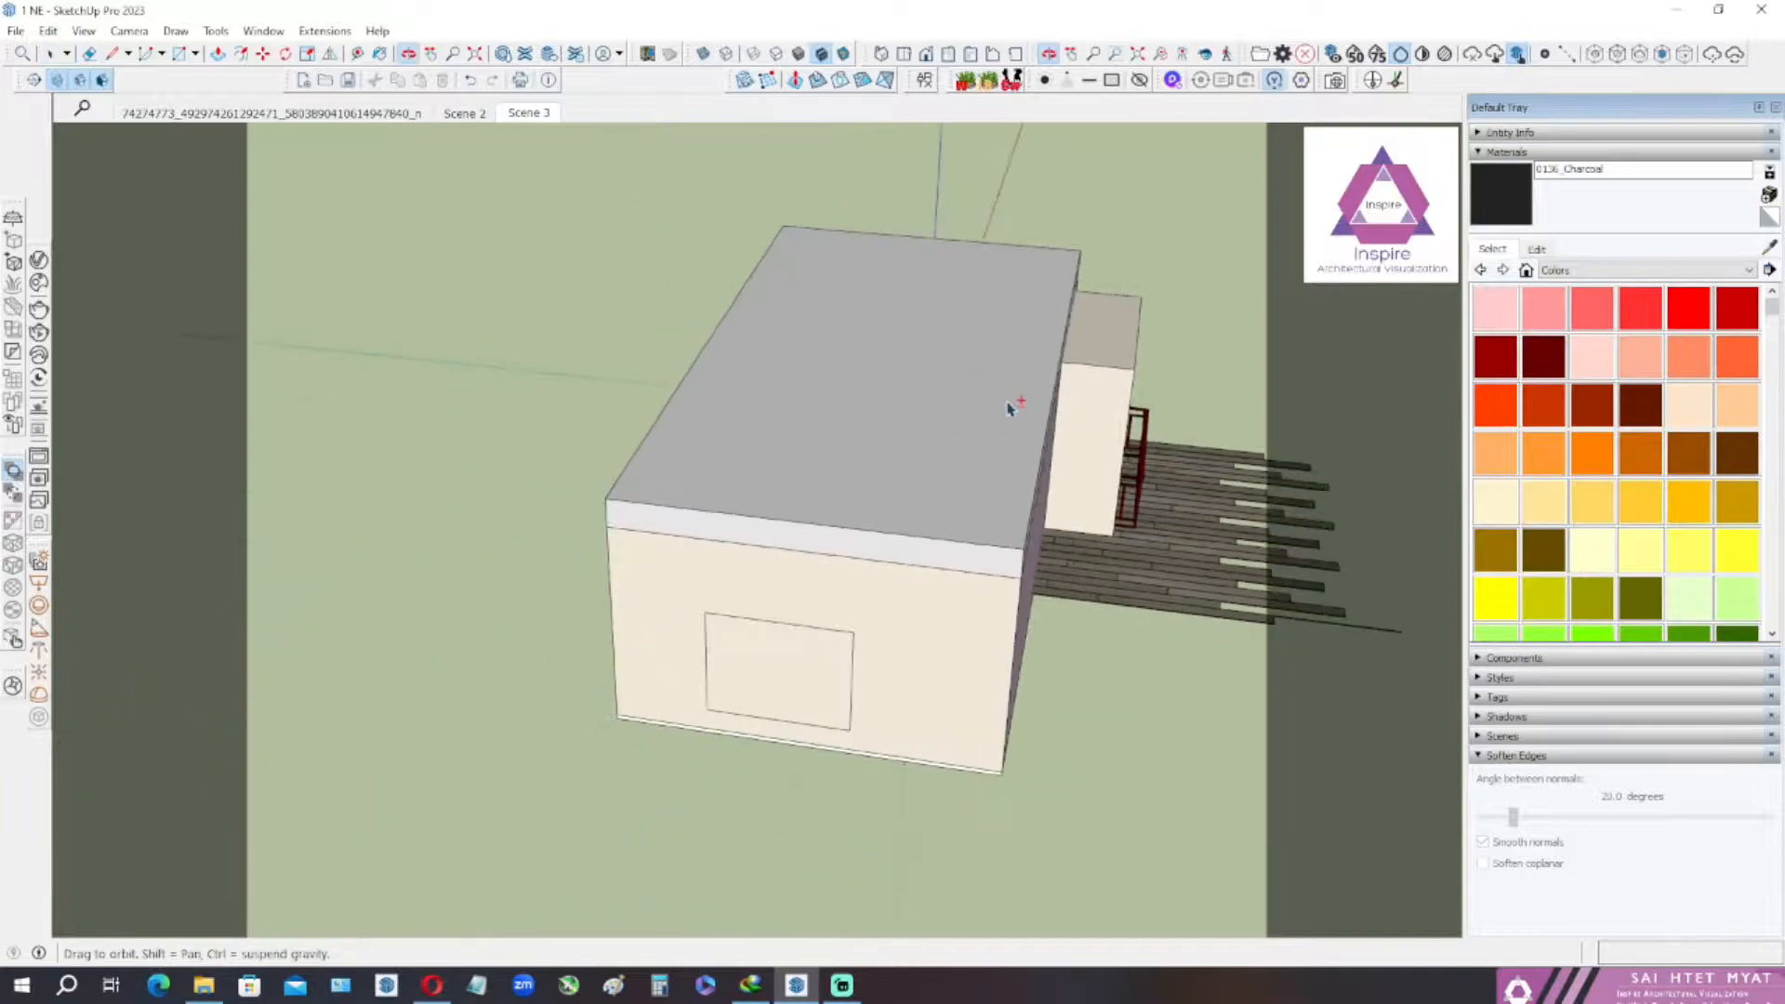
{"action": "scroll", "coordinate": [1016, 403], "scroll_direction": "down", "scroll_amount": 1}
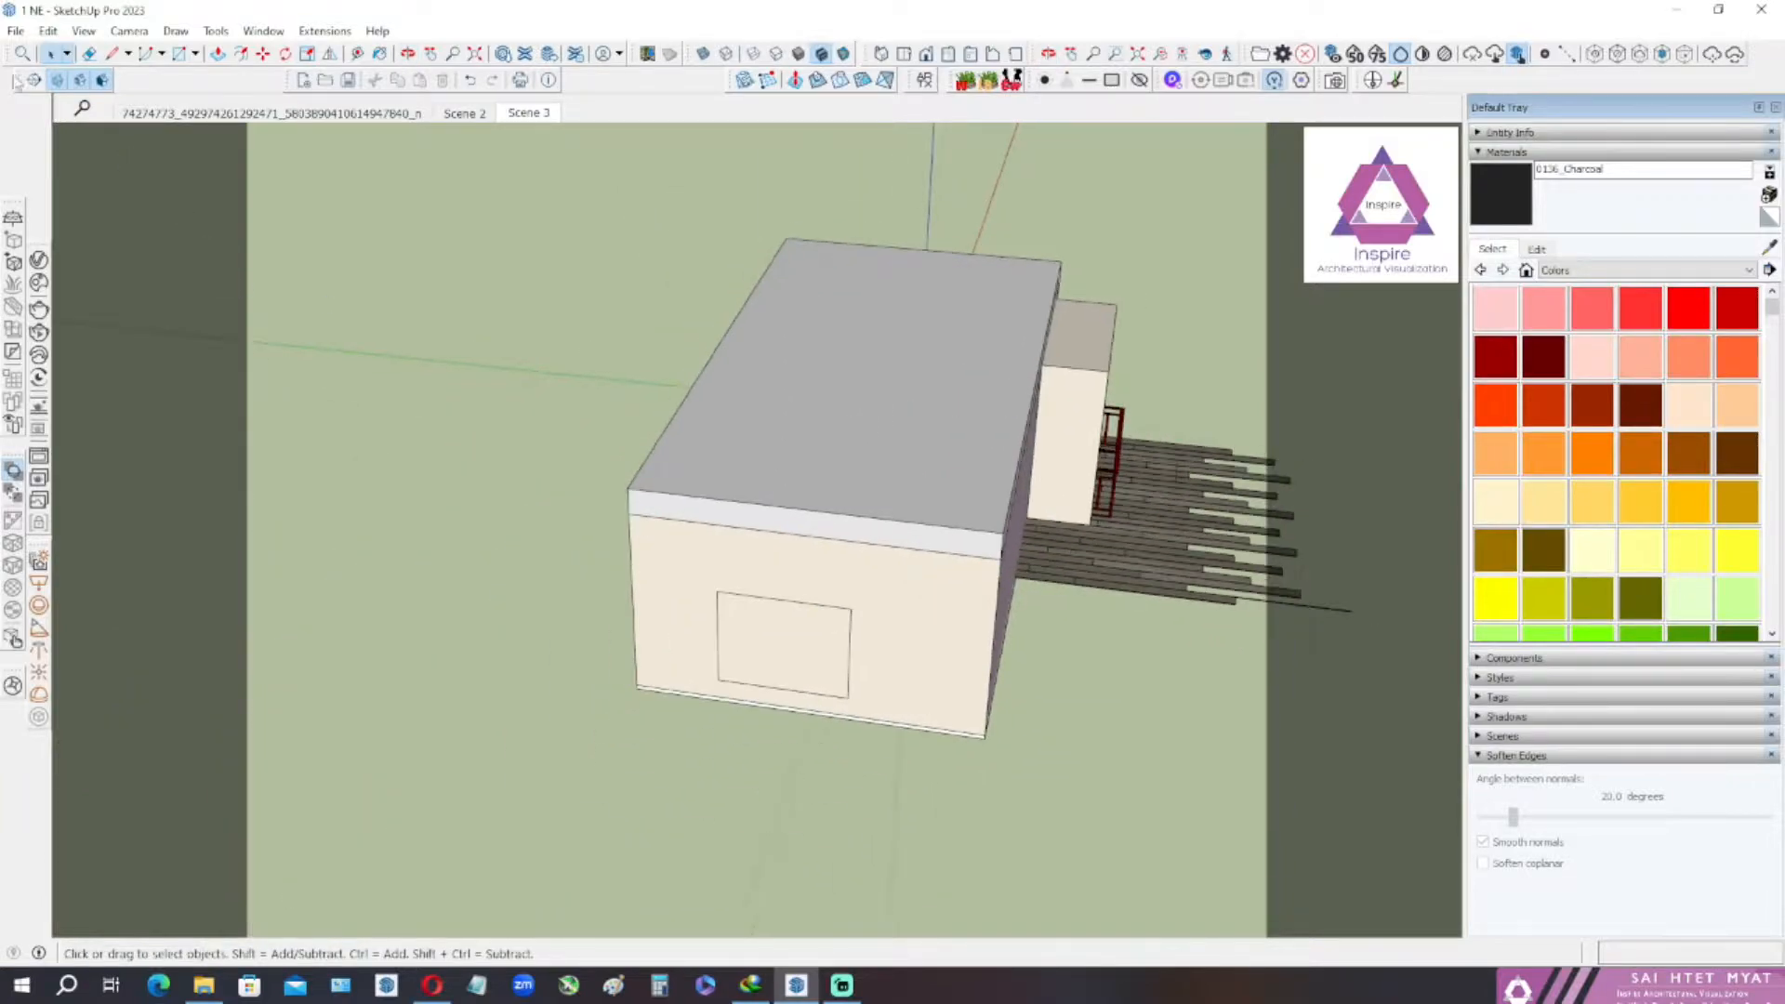
{"action": "left_click", "coordinate": [893, 630]}
{"action": "left_click", "coordinate": [981, 549]}
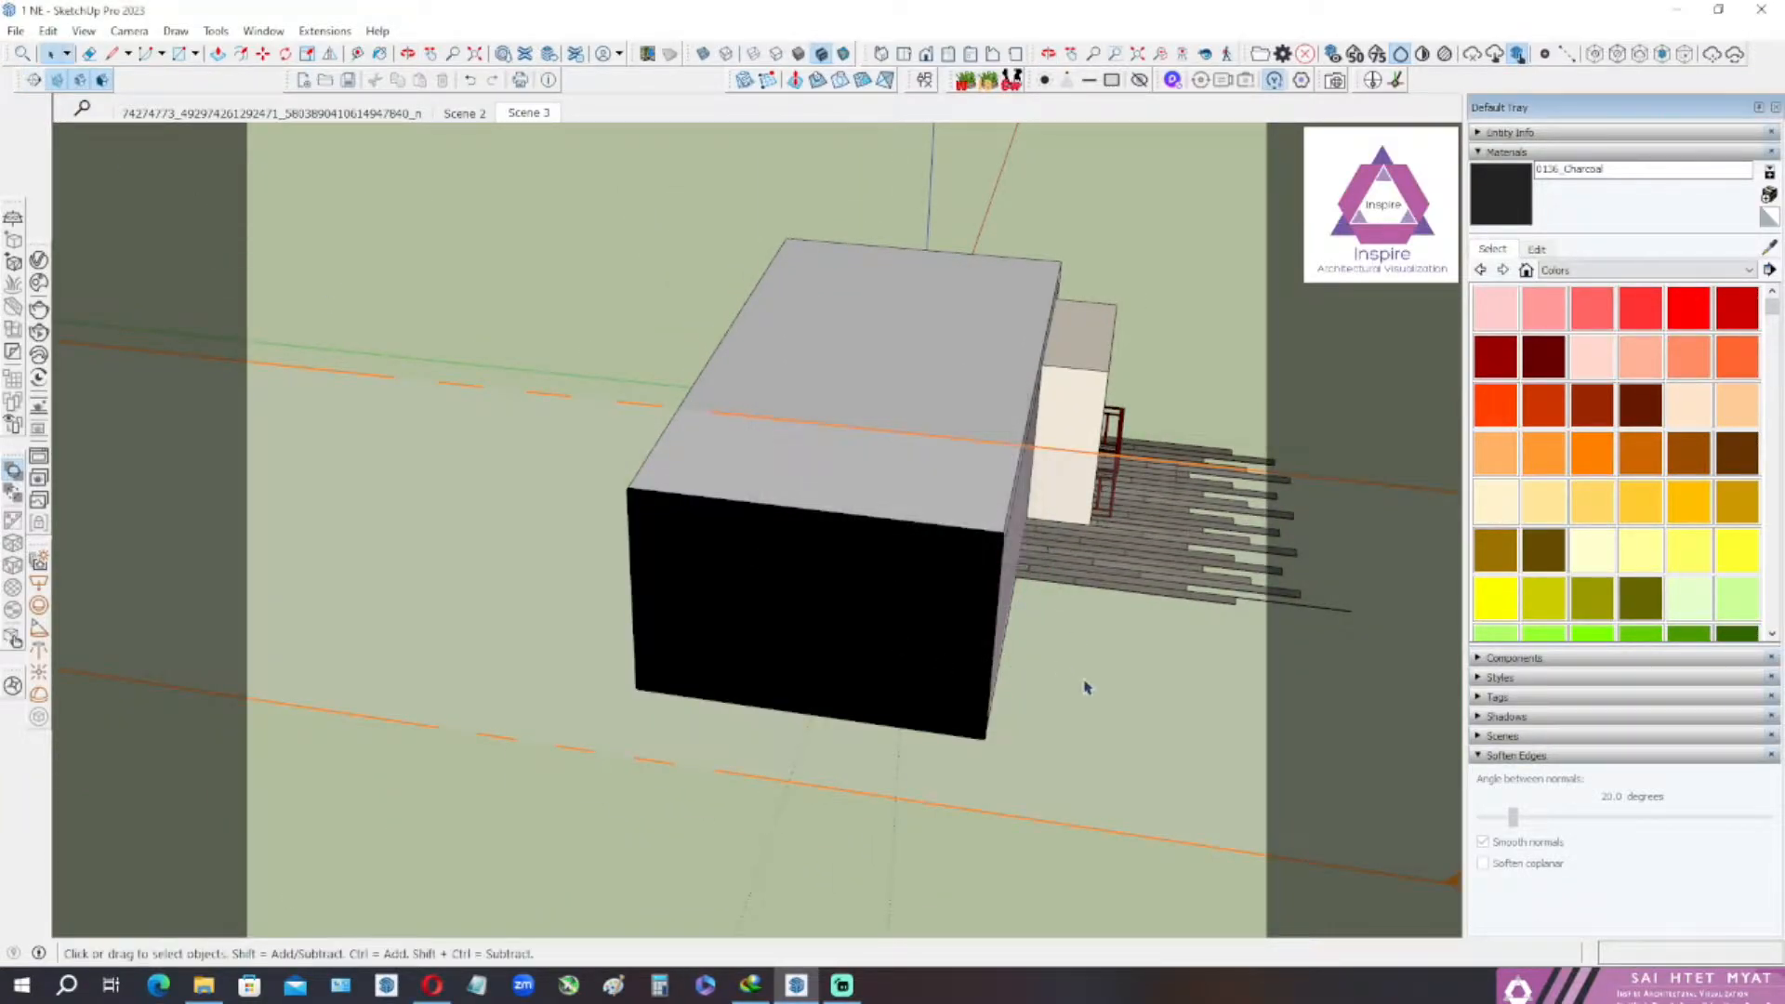
- Move the section plane further into the building to cut the interior open
{"action": "middle_click_drag", "start_coordinate": [1087, 705], "coordinate": [873, 779]}
{"action": "key", "text": "m"}
{"action": "left_click", "coordinate": [874, 779]}
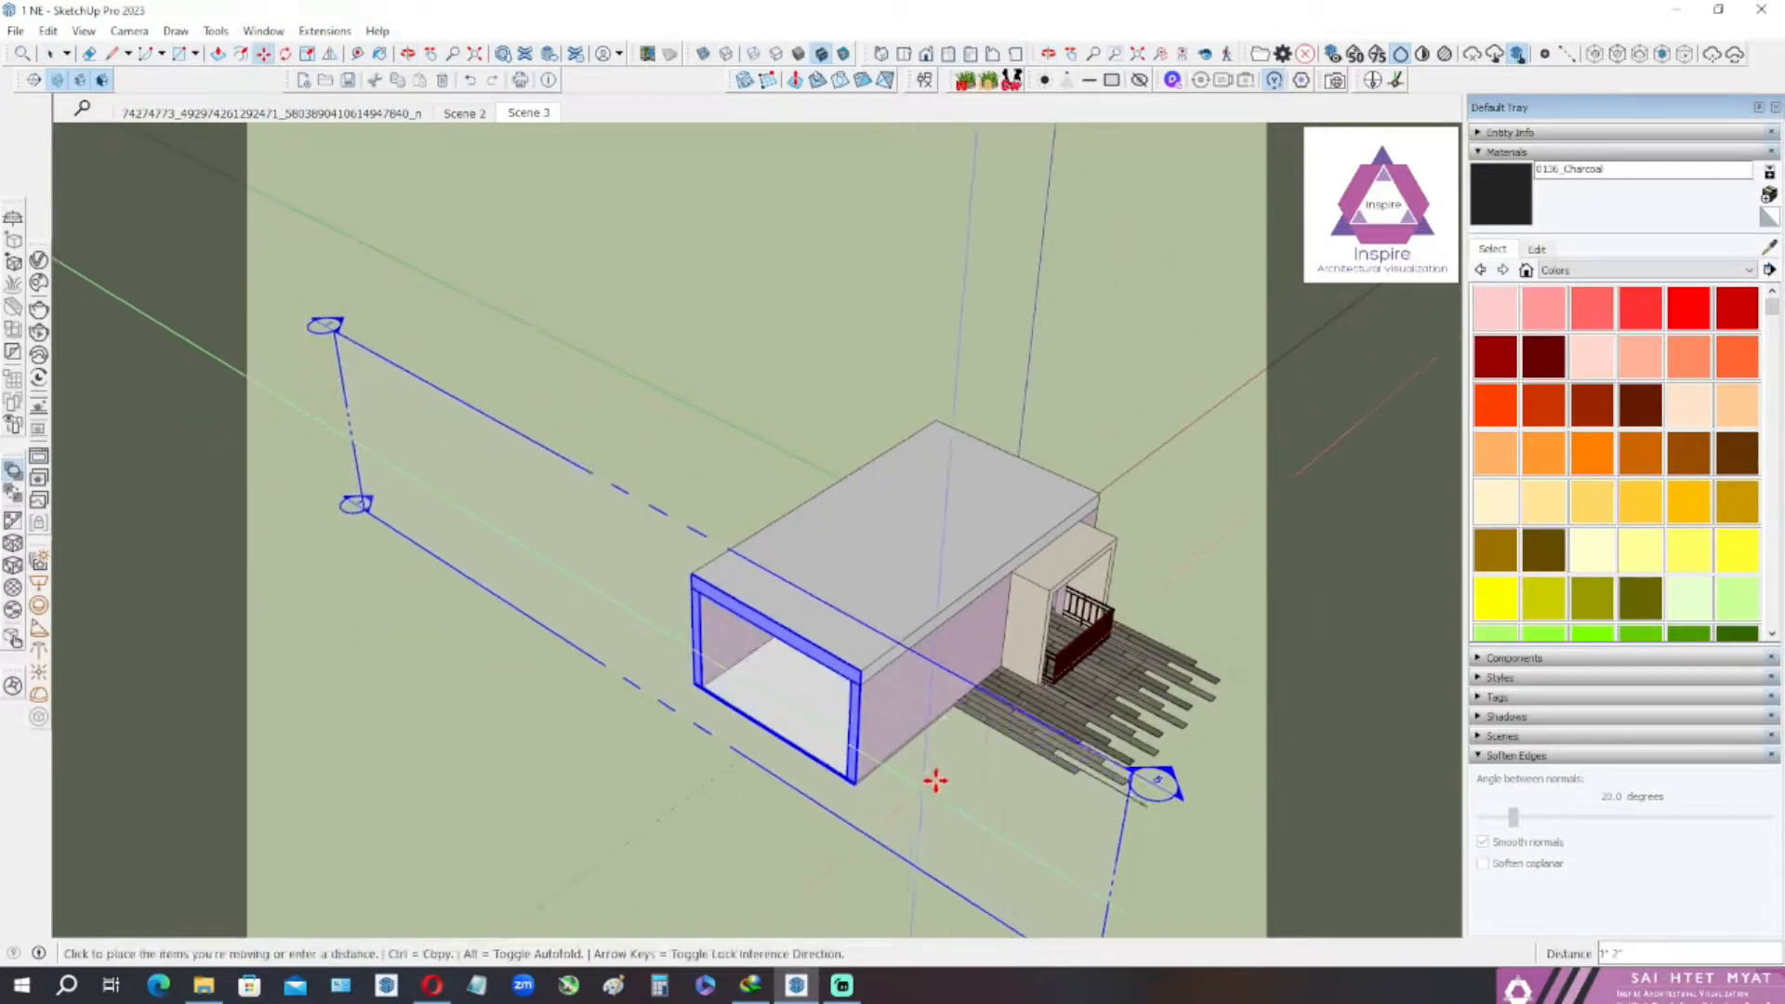
{"action": "left_click", "coordinate": [1071, 726]}
{"action": "key", "text": "space"}
{"action": "left_click", "coordinate": [862, 783]}
- Draw a tall rectangle about 6' by 2' 9" on the pink wall behind the dining table, beside the curtain
{"action": "middle_click_drag", "start_coordinate": [865, 783], "coordinate": [889, 617]}
{"action": "scroll", "coordinate": [977, 525], "scroll_direction": "up", "scroll_amount": 6}
{"action": "scroll", "coordinate": [896, 614], "scroll_direction": "up", "scroll_amount": 6}
{"action": "key", "text": "r"}
{"action": "left_click", "coordinate": [992, 363]}
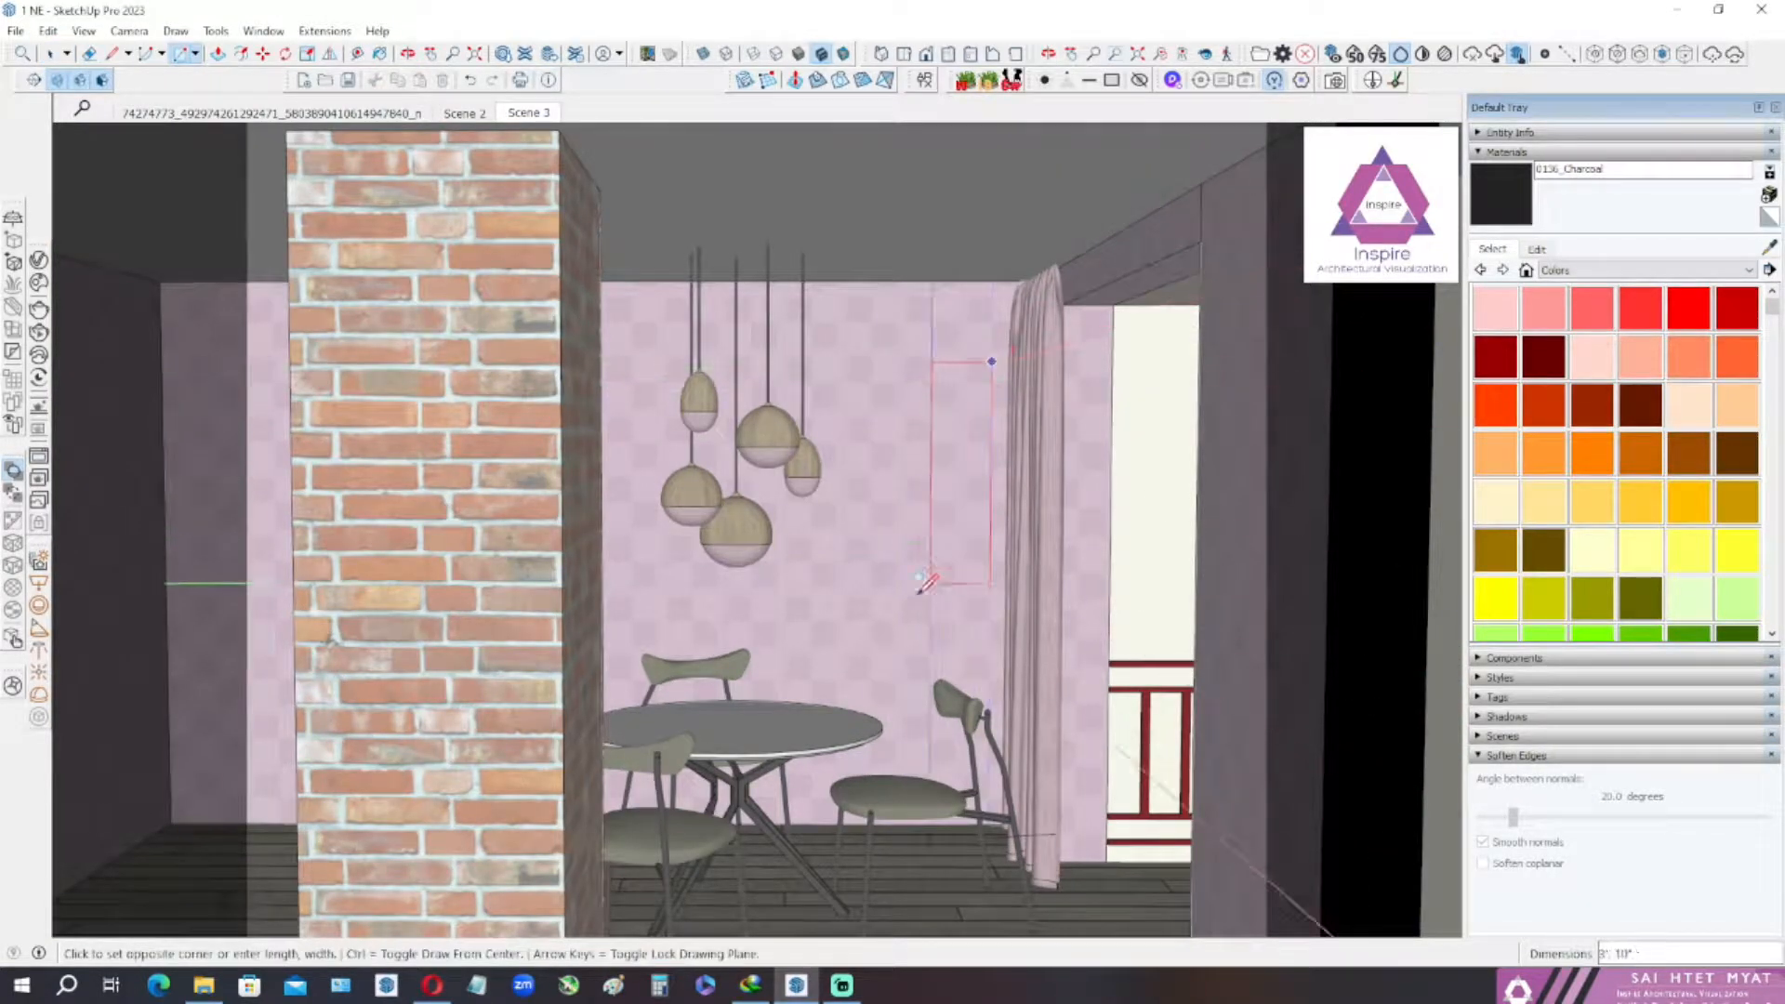
{"action": "left_click", "coordinate": [792, 789]}
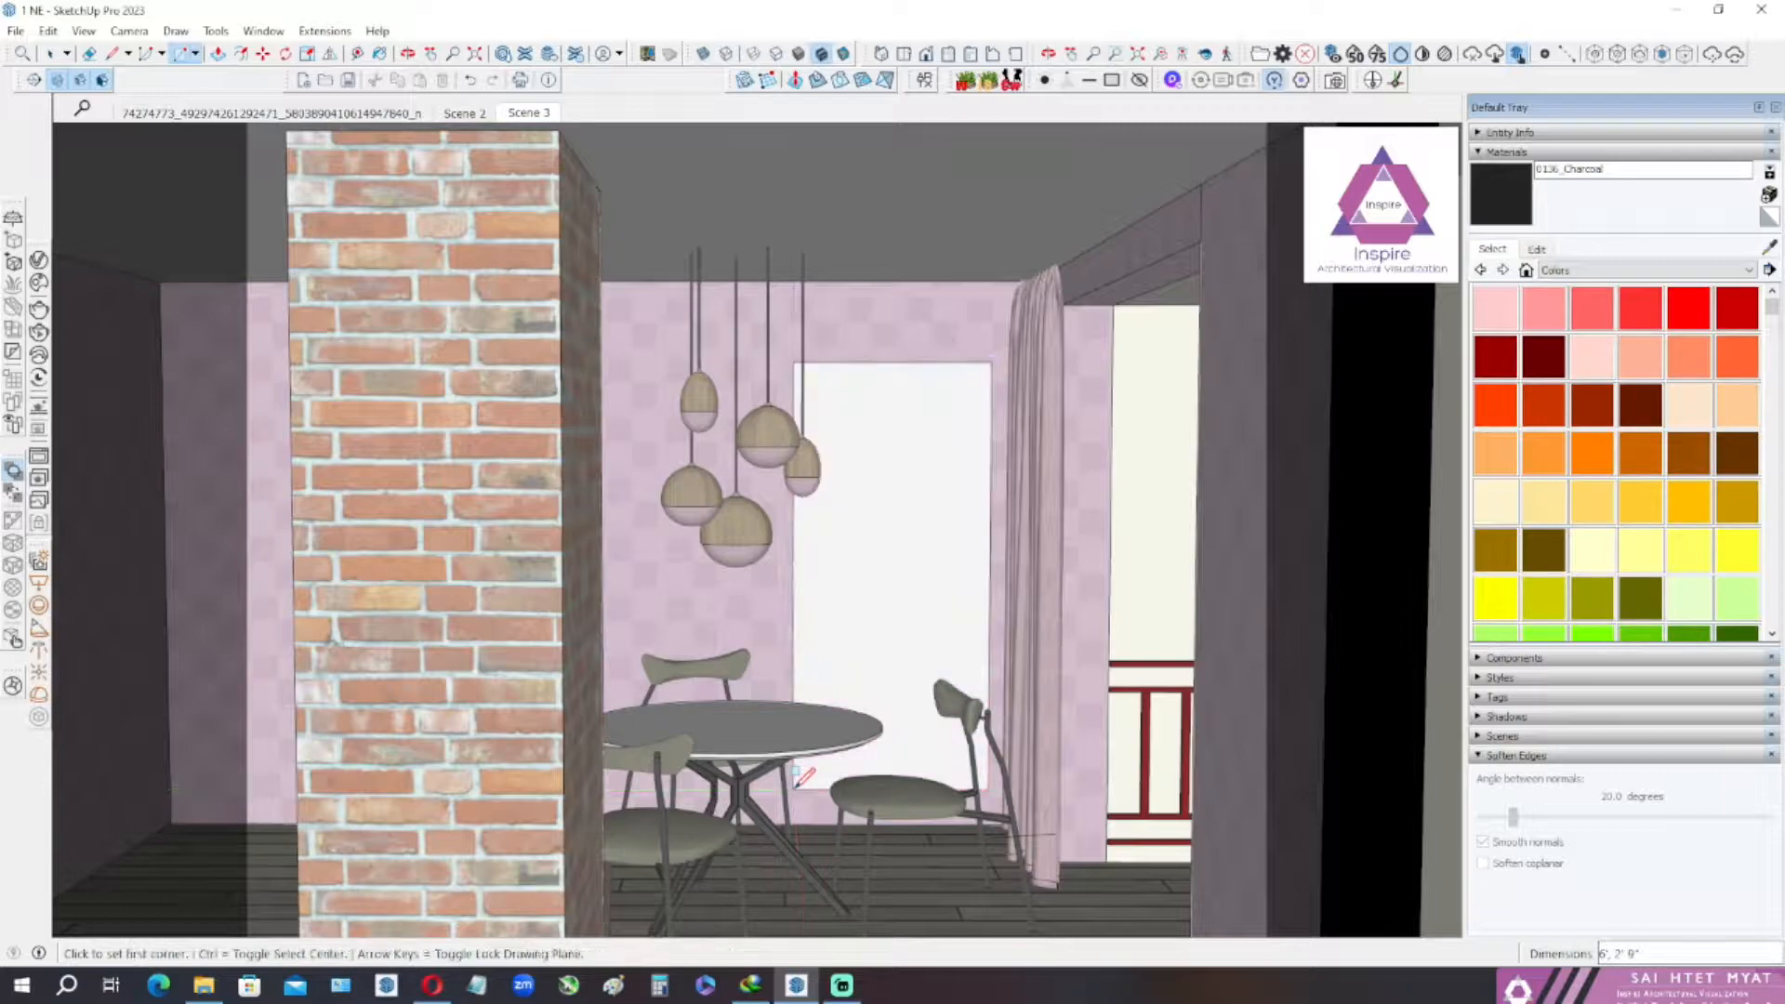
- Push/Pull the new wall rectangle to turn it into a mirror panel
{"action": "key", "text": "p"}
{"action": "middle_click_drag", "start_coordinate": [929, 605], "coordinate": [935, 625]}
{"action": "left_click", "coordinate": [934, 625]}
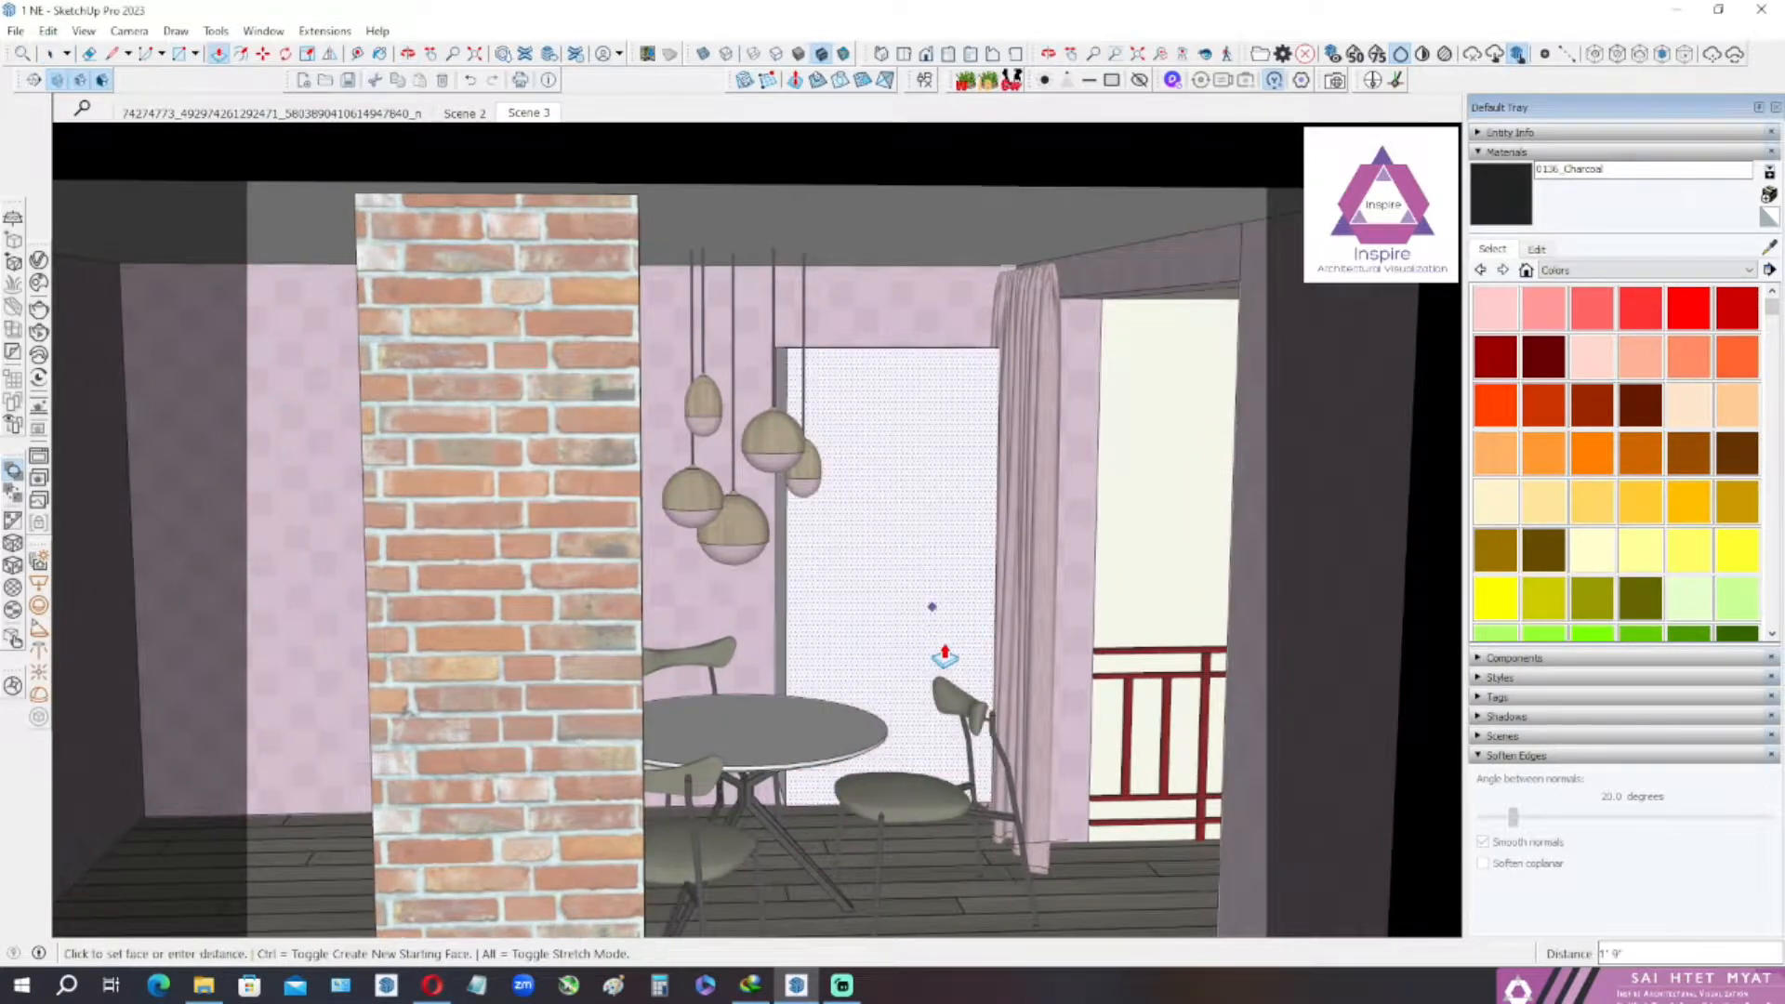
{"action": "key", "text": "Return"}
{"action": "key", "text": "space"}
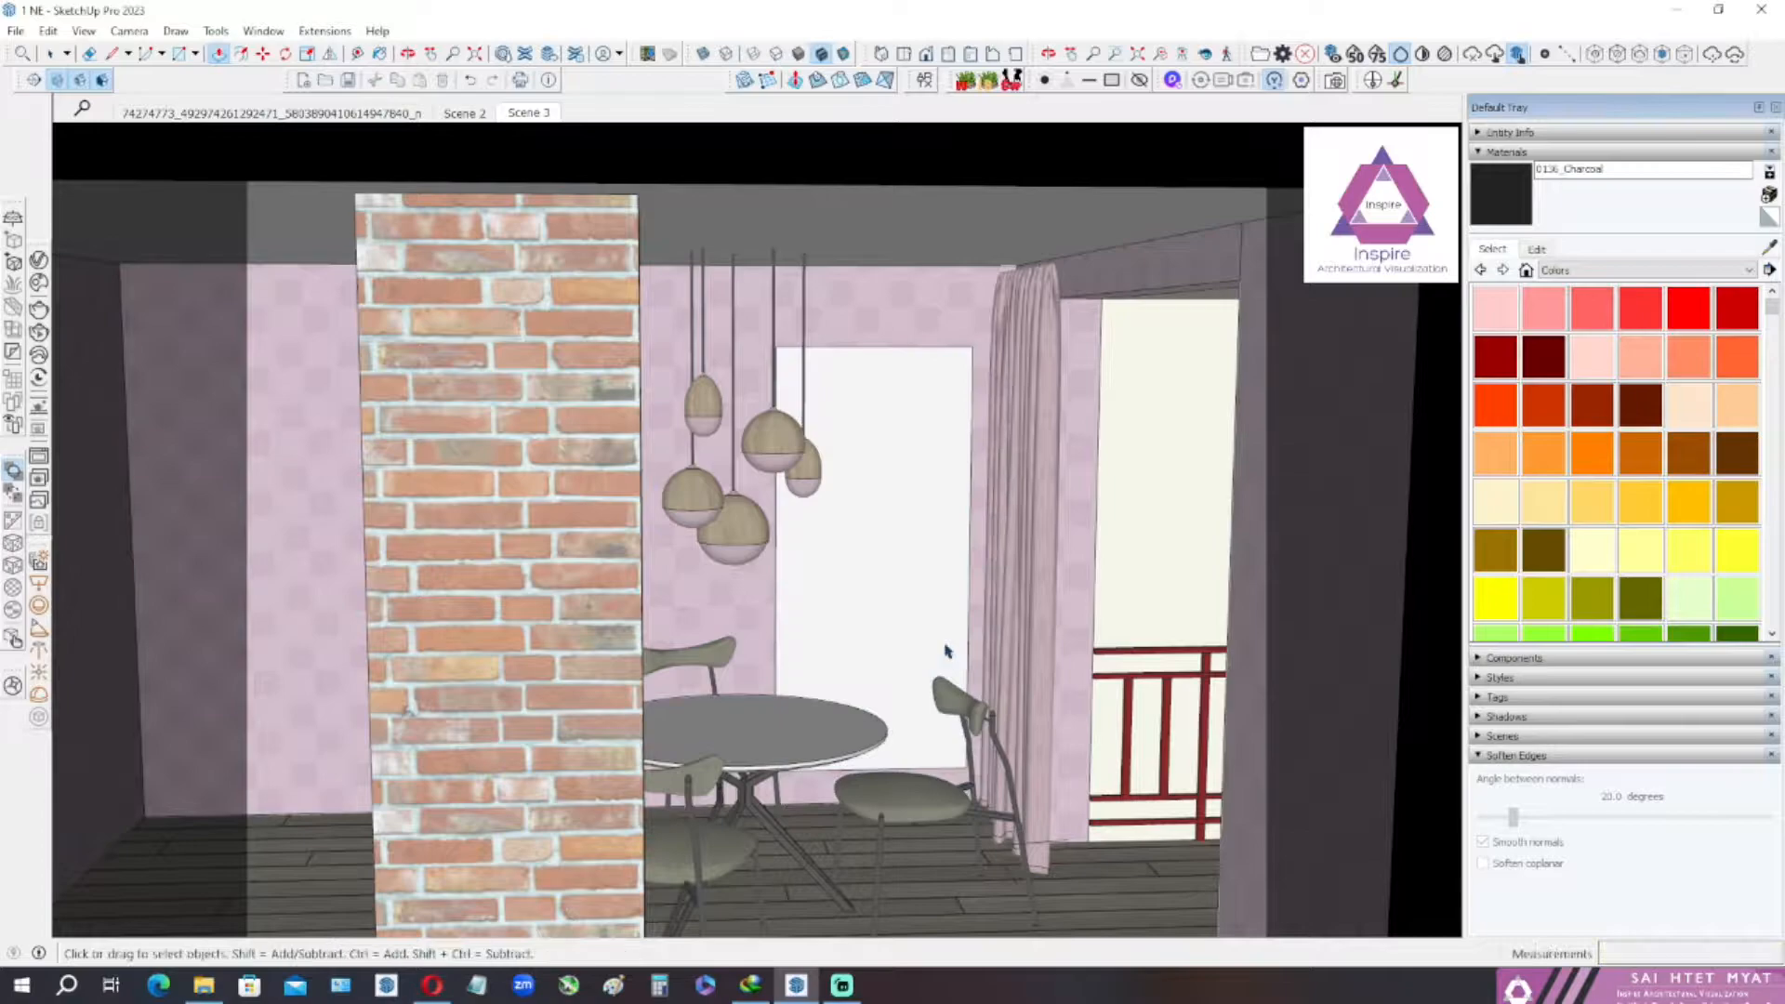
- Group the front face of the wall panel and paint it with the red Color A05
{"action": "left_click", "coordinate": [912, 455]}
{"action": "right_click", "coordinate": [913, 454]}
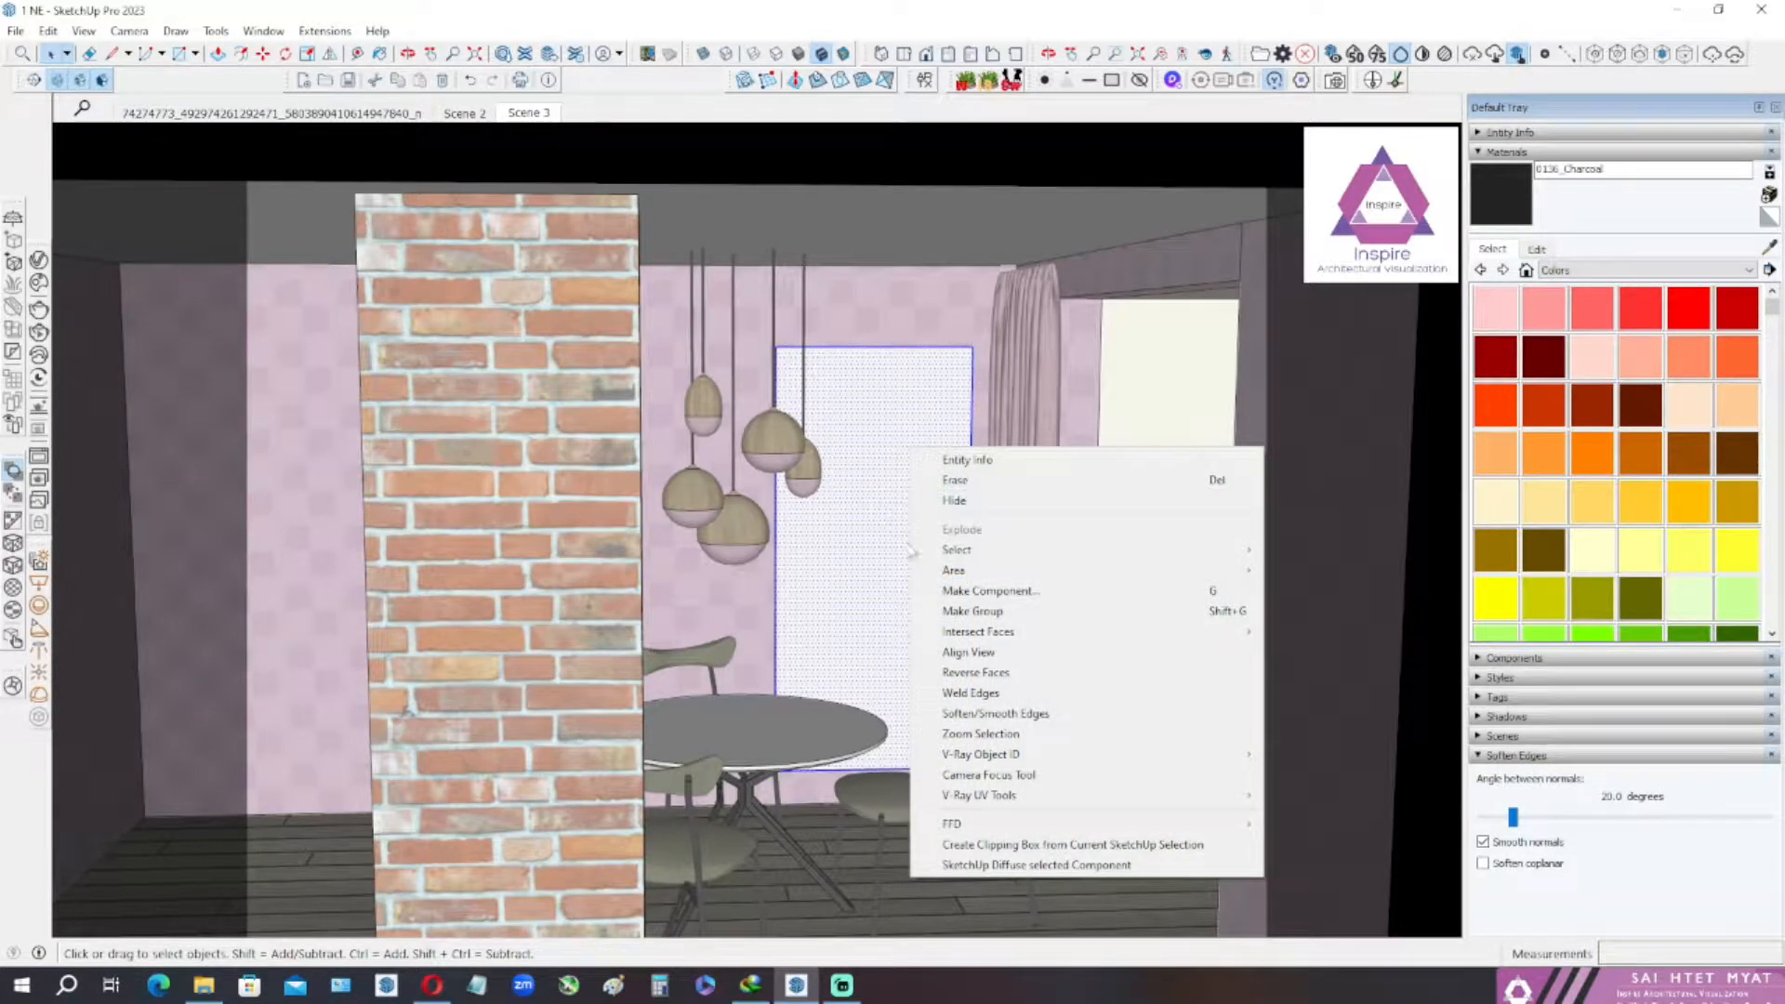
{"action": "left_click", "coordinate": [967, 611]}
{"action": "left_click", "coordinate": [1690, 310]}
{"action": "left_click", "coordinate": [789, 370]}
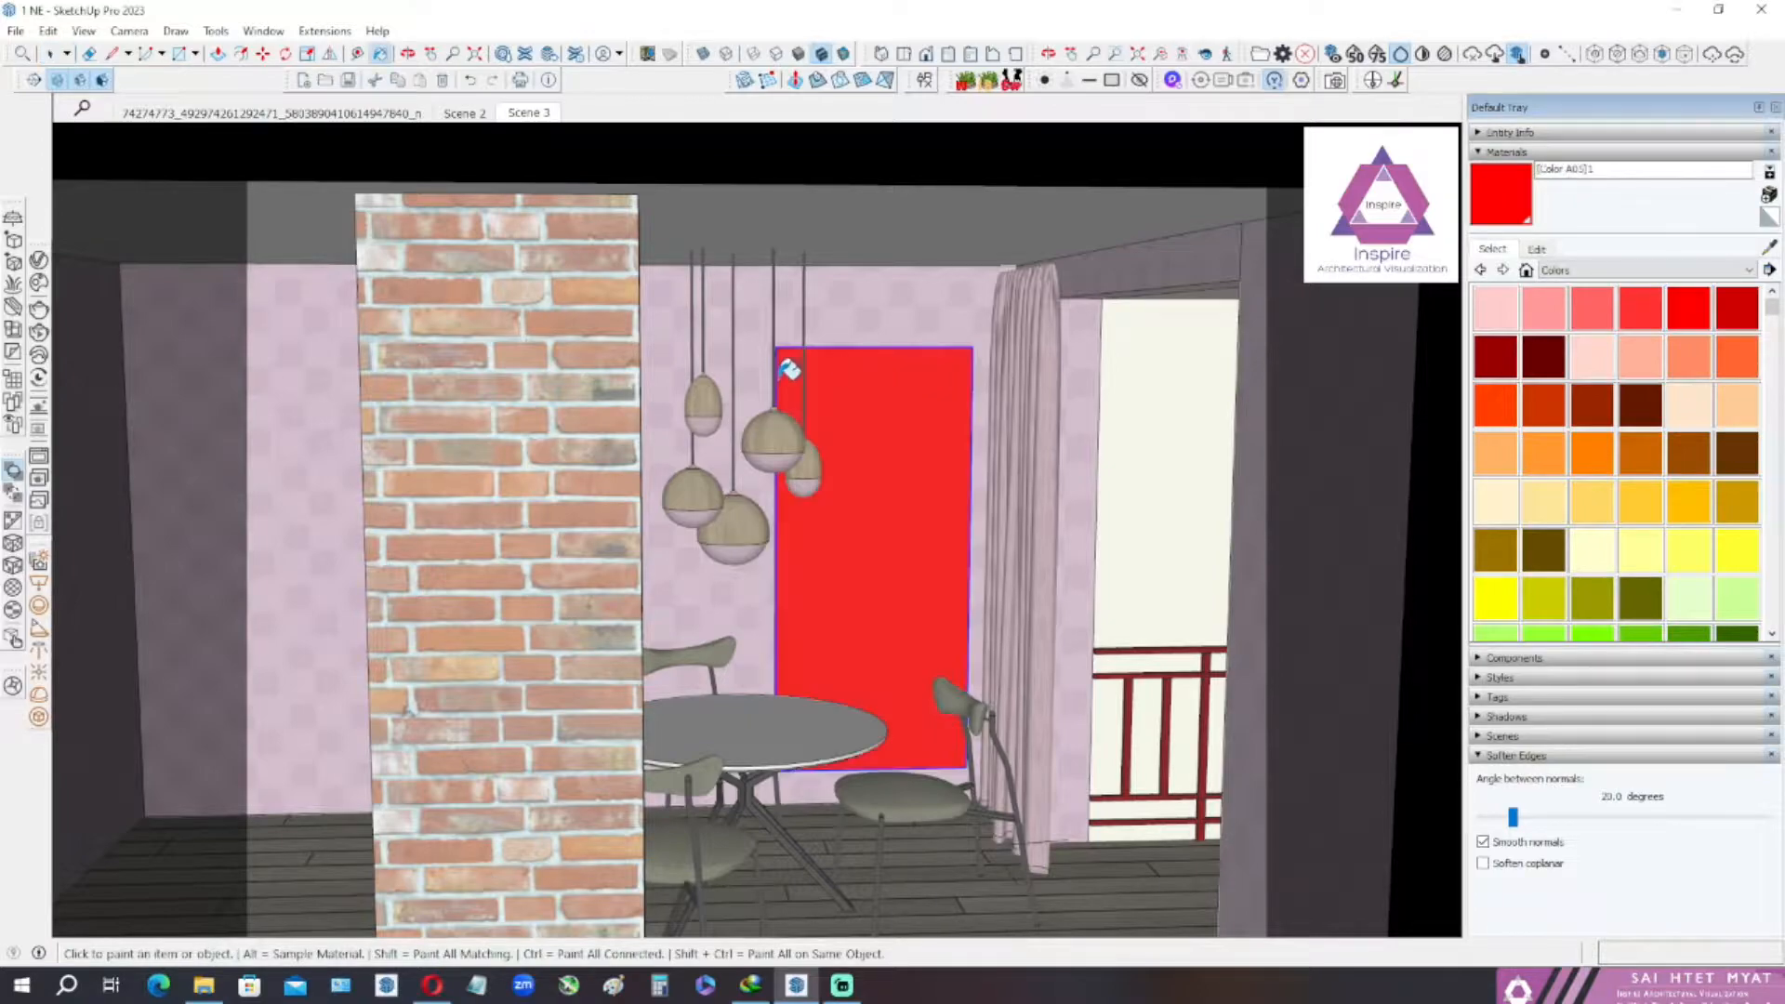
{"action": "key", "text": "space"}
- Make the red material editable in the V-Ray Asset Editor and rename it 1 Mirror
{"action": "left_click", "coordinate": [38, 261]}
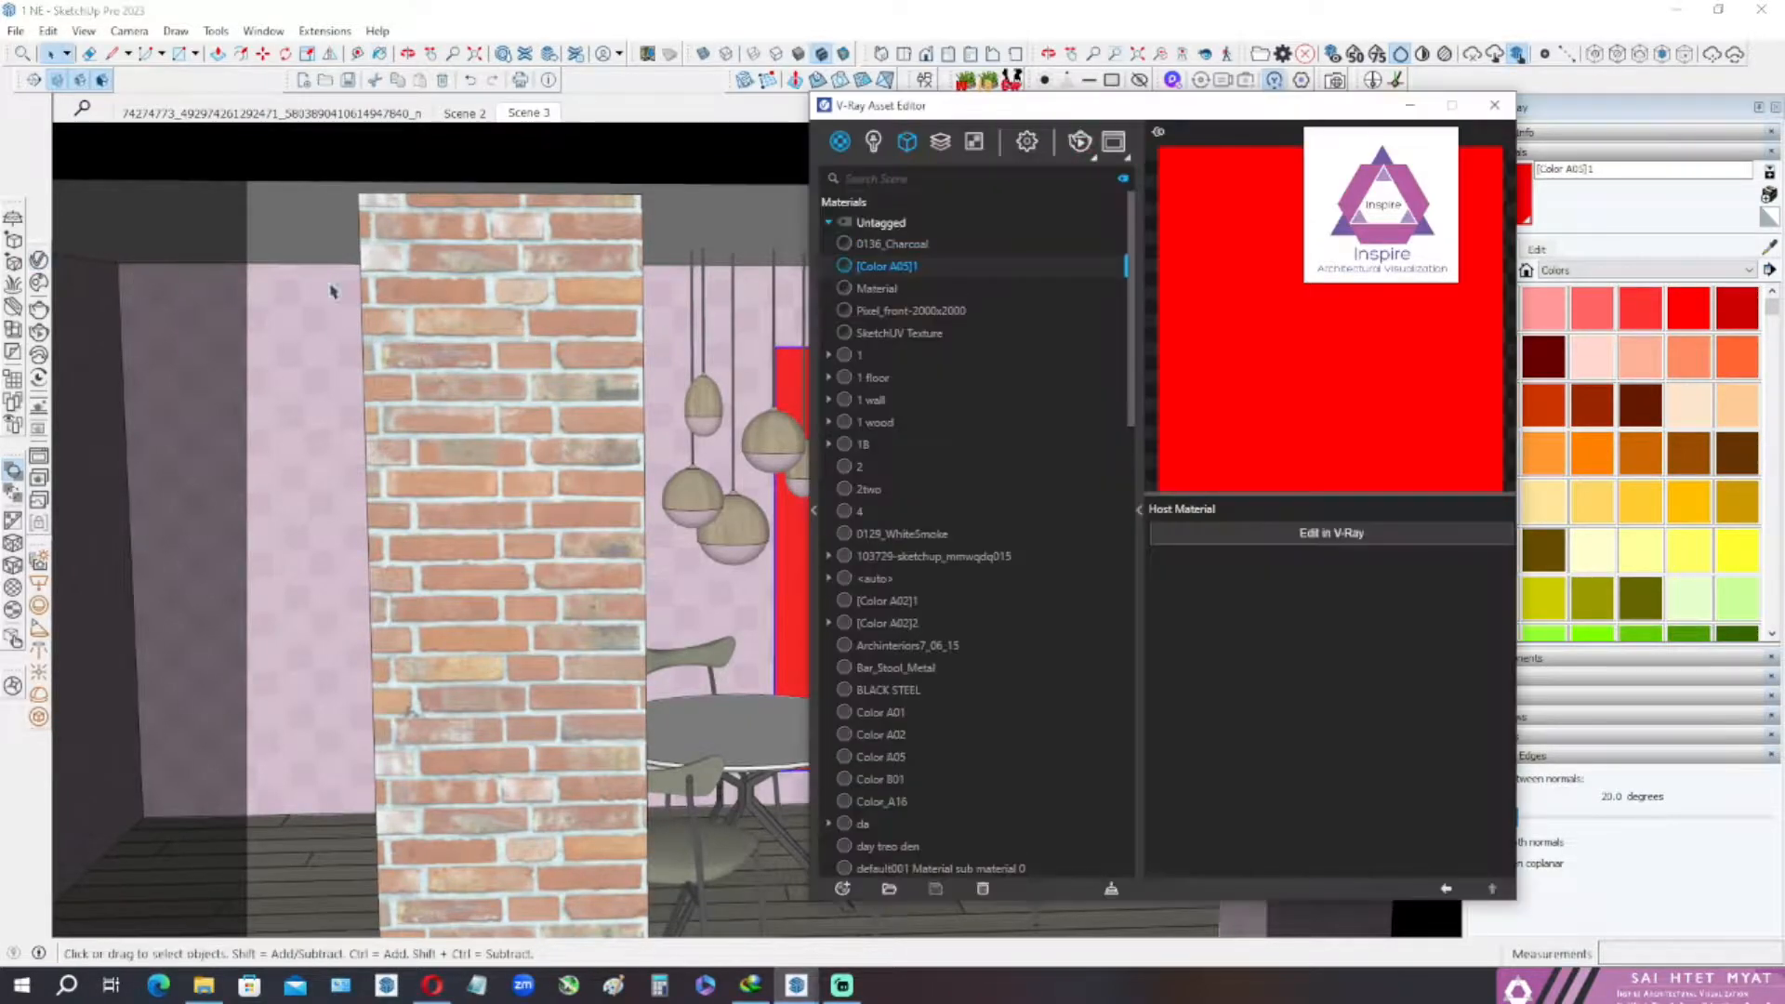
{"action": "left_click_drag", "start_coordinate": [1114, 119], "coordinate": [388, 121]}
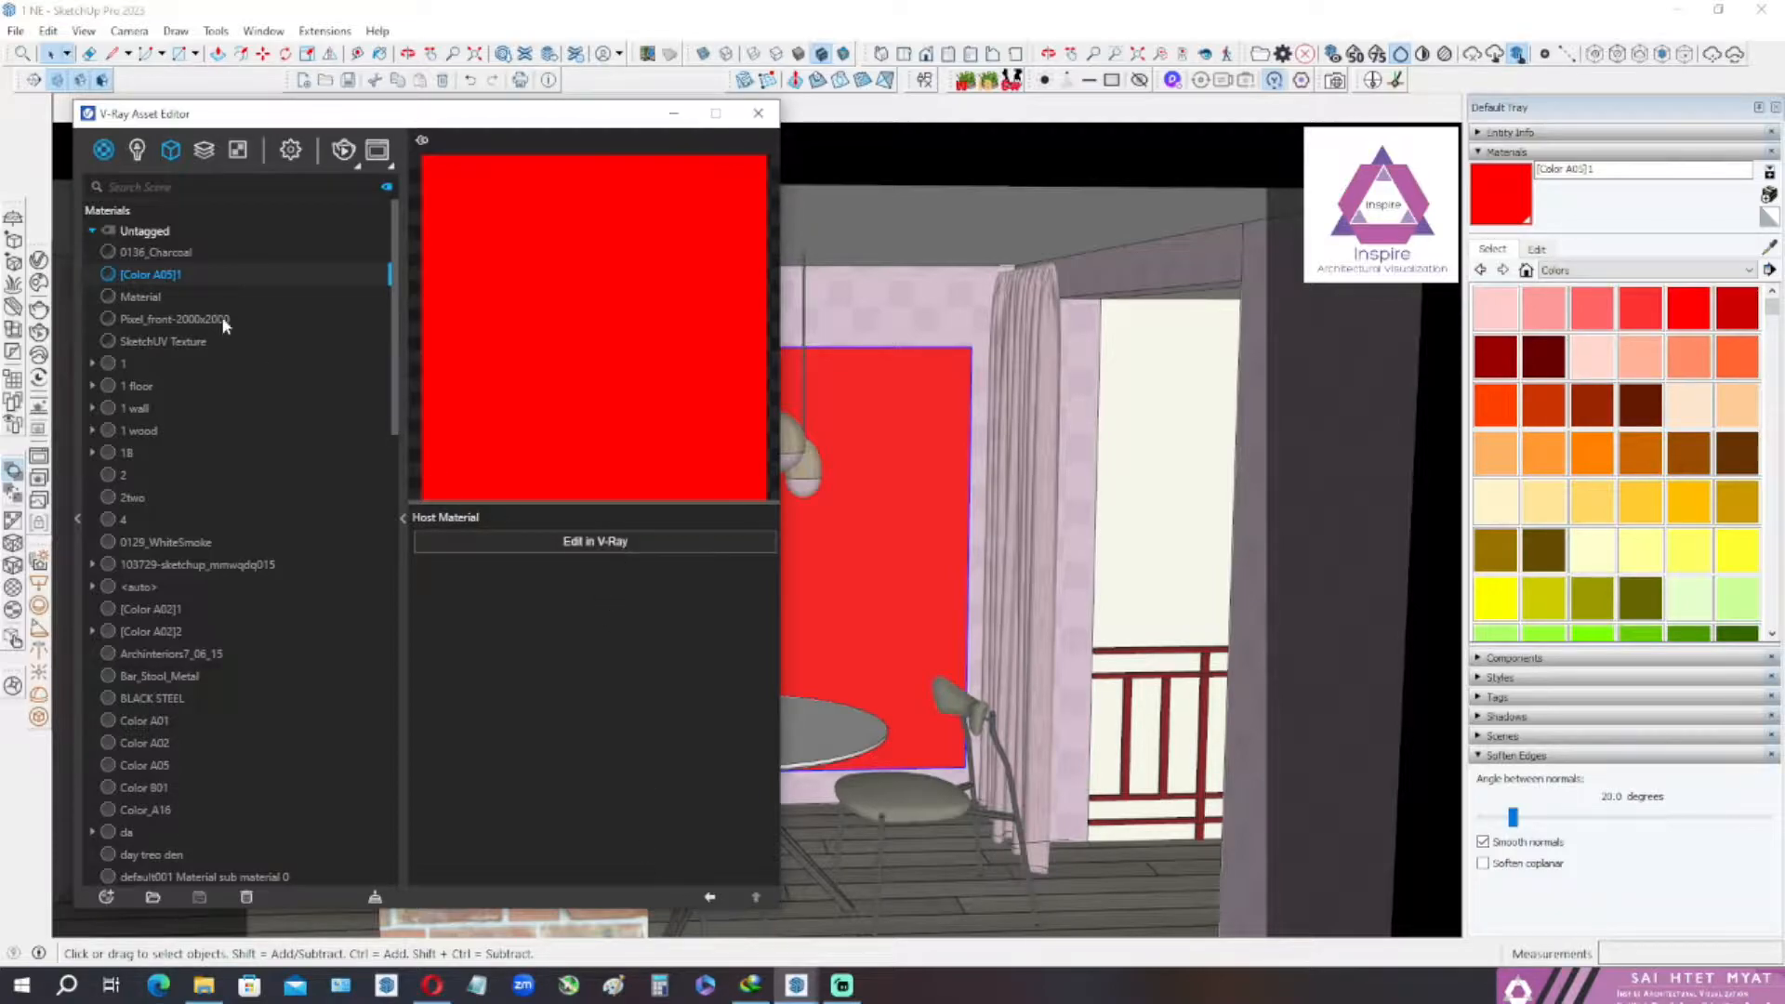
{"action": "right_click", "coordinate": [191, 630]}
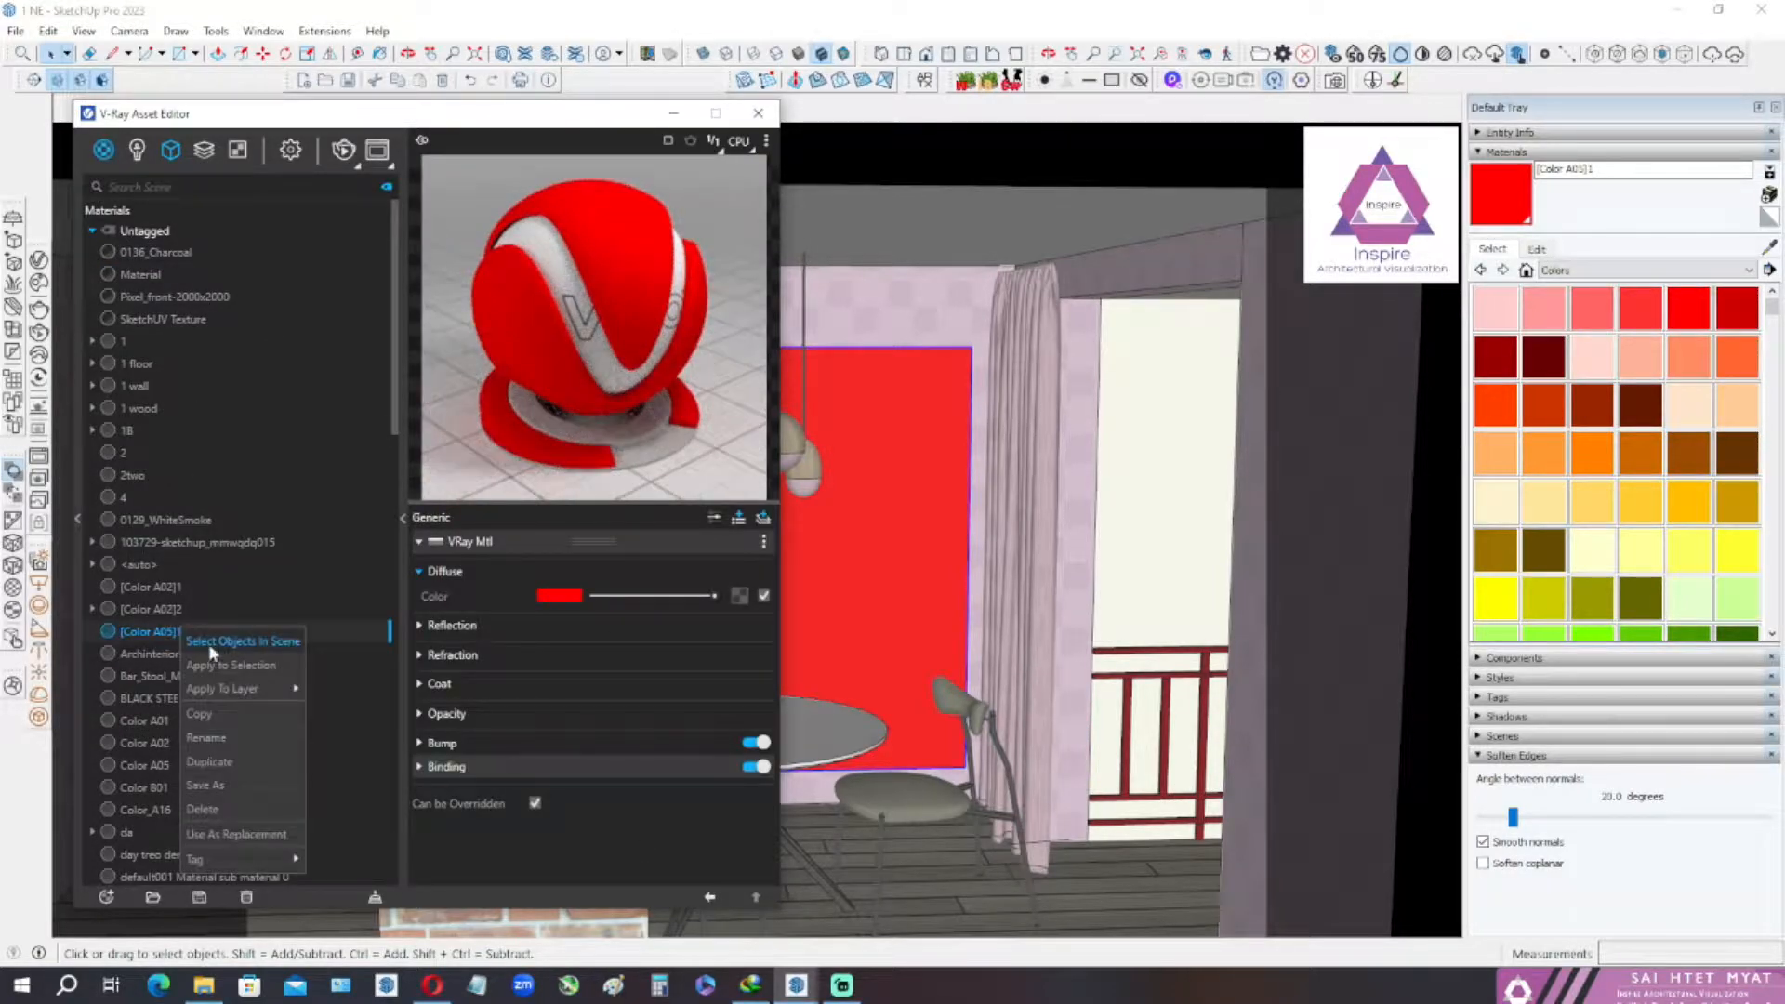
{"action": "left_click", "coordinate": [227, 737]}
{"action": "key", "text": "BackSpace"}
{"action": "key", "text": "BackSpace"}
{"action": "key", "text": "BackSpace"}
{"action": "key", "text": "BackSpace"}
{"action": "key", "text": "BackSpace"}
{"action": "key", "text": "BackSpace"}
{"action": "key", "text": "BackSpace"}
{"action": "key", "text": "BackSpace"}
{"action": "key", "text": "BackSpace"}
{"action": "key", "text": "BackSpace"}
{"action": "key", "text": "BackSpace"}
{"action": "key", "text": "BackSpace"}
{"action": "type", "text": "1 Mirror"}
{"action": "key", "text": "Return"}
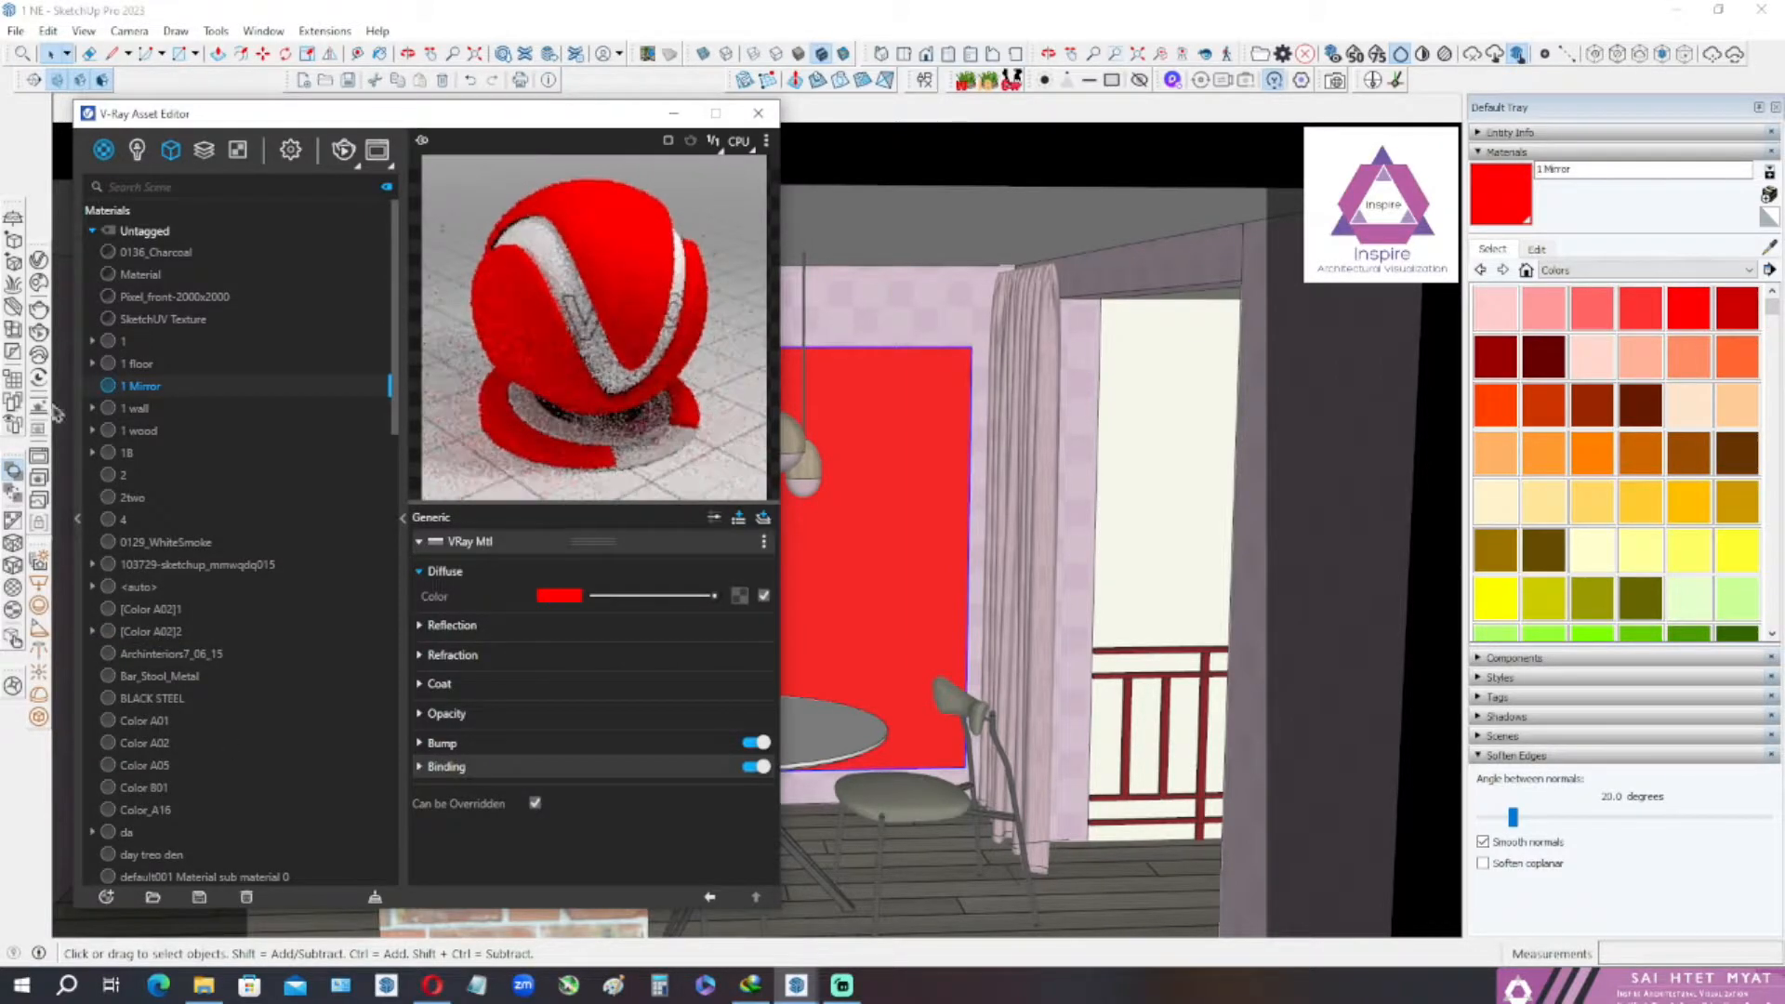
- Give 1 Mirror a black diffuse and a white reflection colour, with Fresnel and Can be Overridden turned off
{"action": "key", "text": "ctrl"}
{"action": "key", "text": "ctrl"}
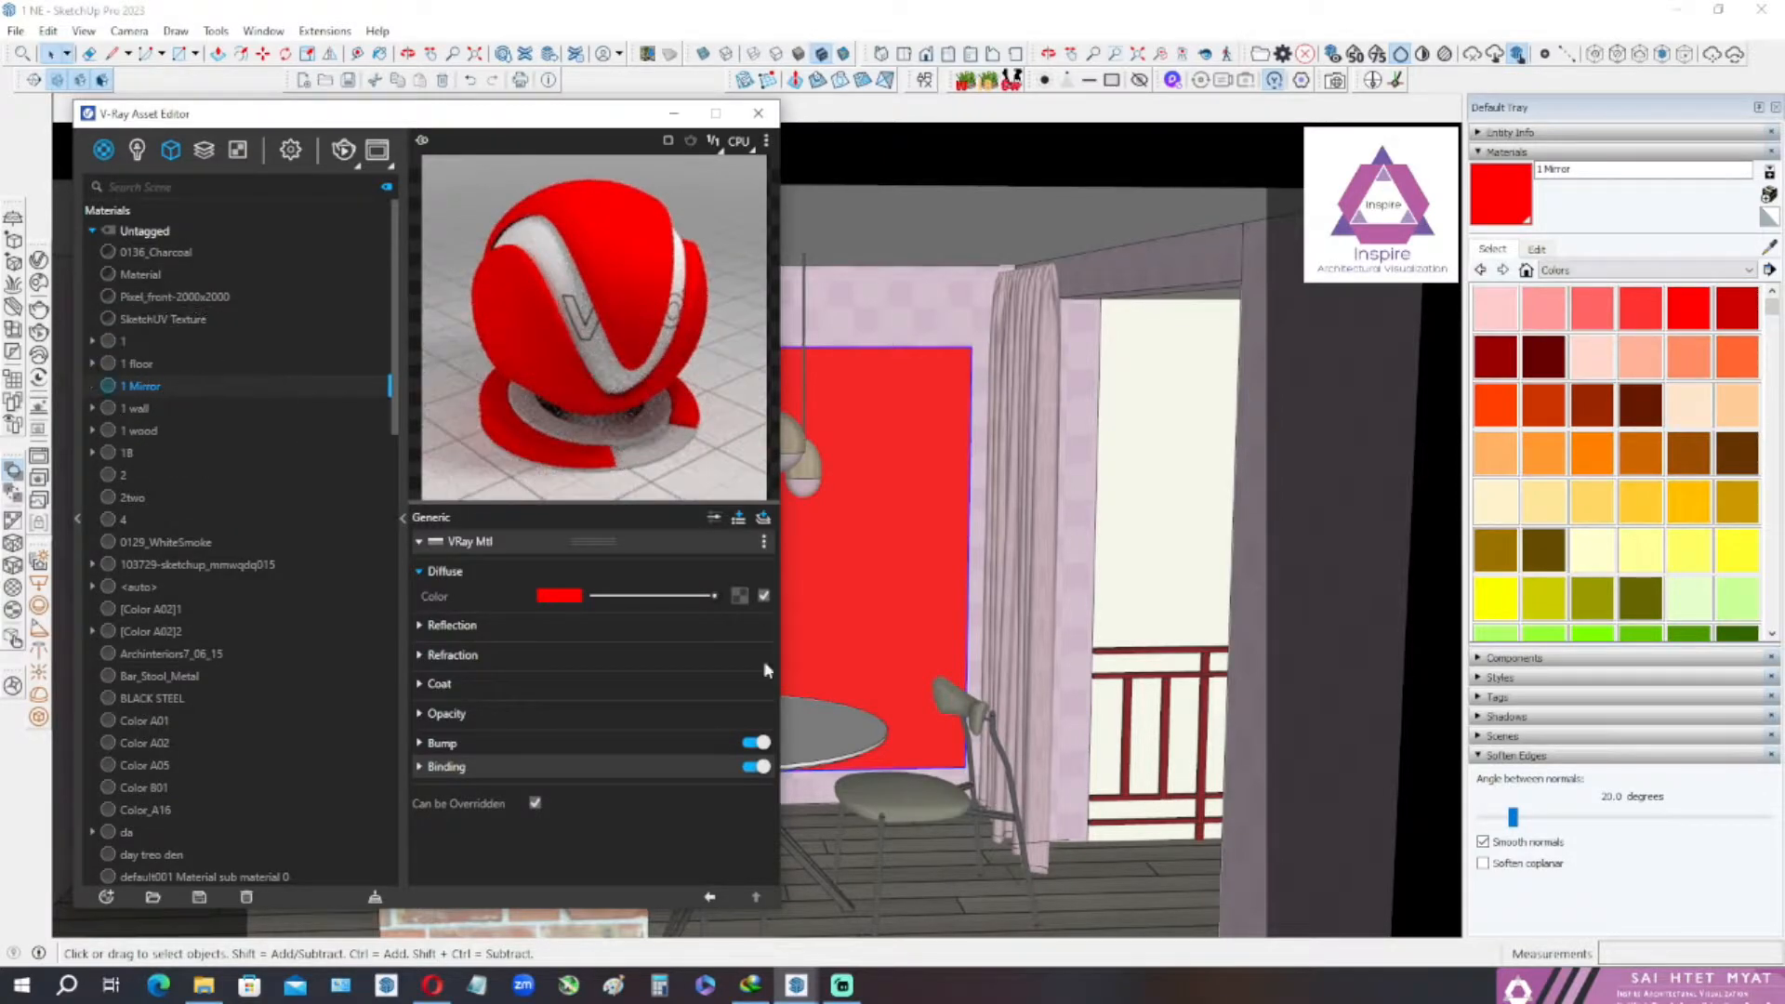
{"action": "key", "text": "ctrl"}
{"action": "left_click_drag", "start_coordinate": [584, 595], "coordinate": [708, 649]}
{"action": "left_click", "coordinate": [452, 625]}
{"action": "key", "text": "ctrl"}
{"action": "left_click", "coordinate": [476, 624]}
{"action": "left_click", "coordinate": [476, 623]}
{"action": "key", "text": "ctrl"}
{"action": "left_click", "coordinate": [544, 699]}
{"action": "left_click_drag", "start_coordinate": [524, 119], "coordinate": [643, 127]}
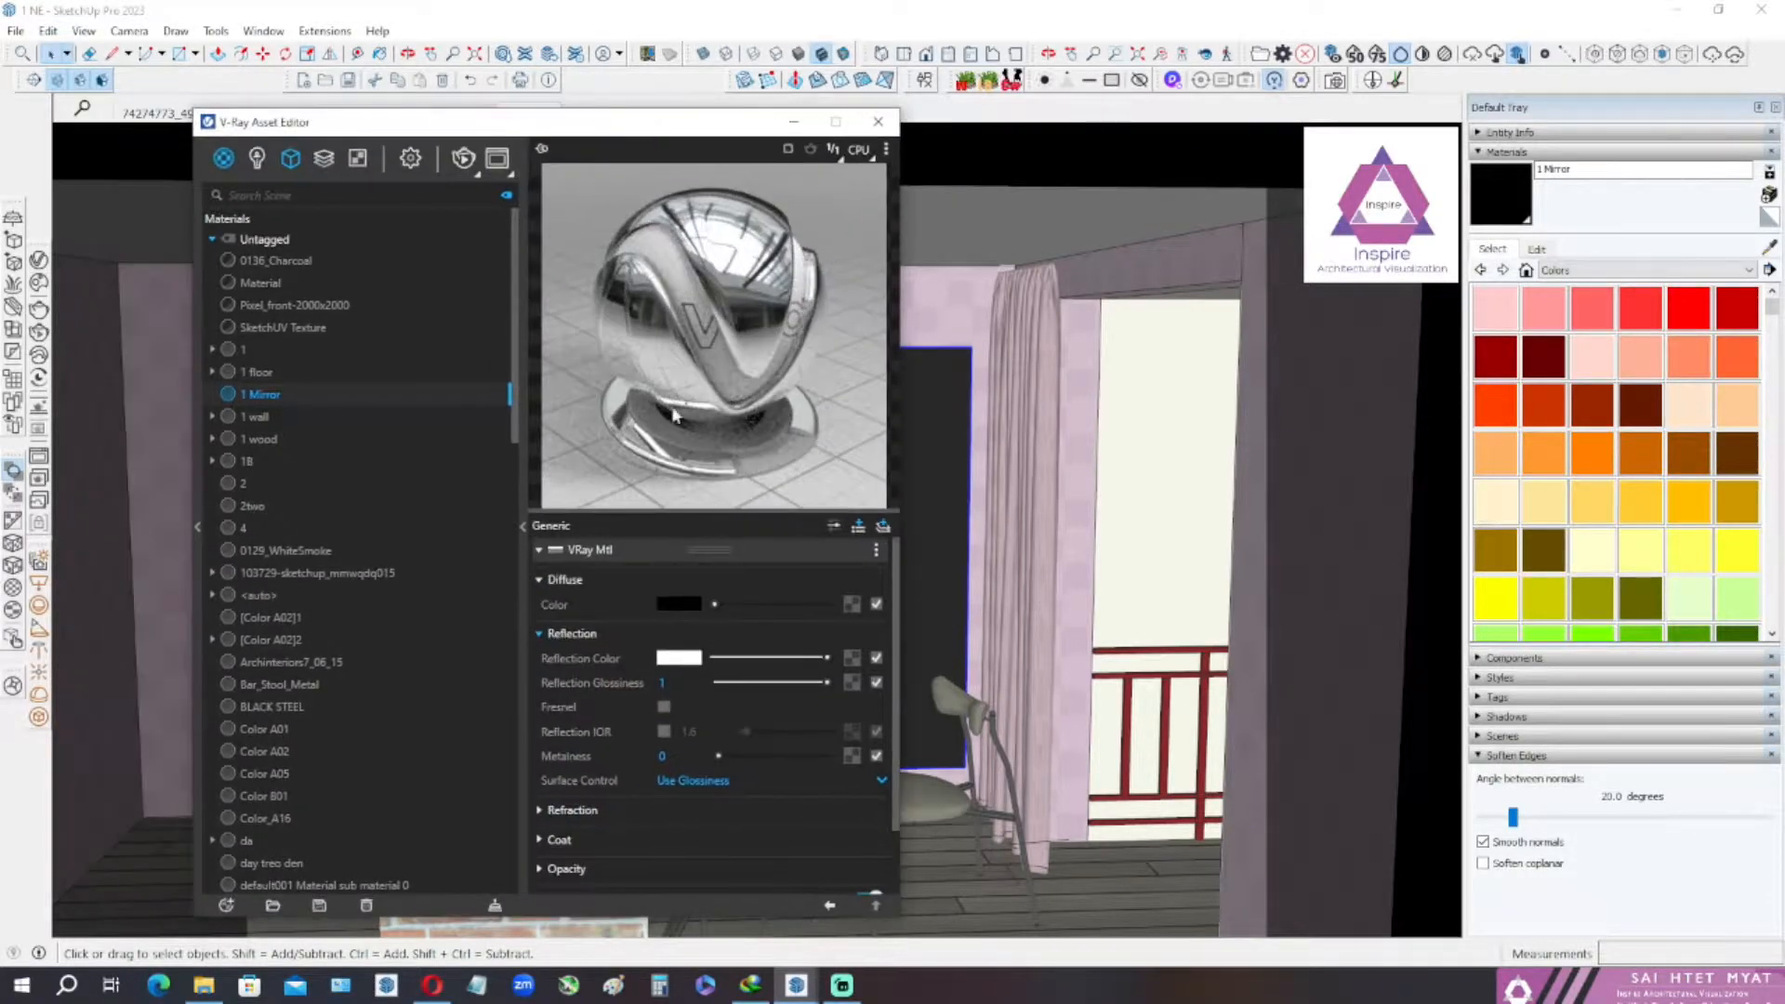
{"action": "scroll", "coordinate": [726, 732], "scroll_direction": "down", "scroll_amount": 2}
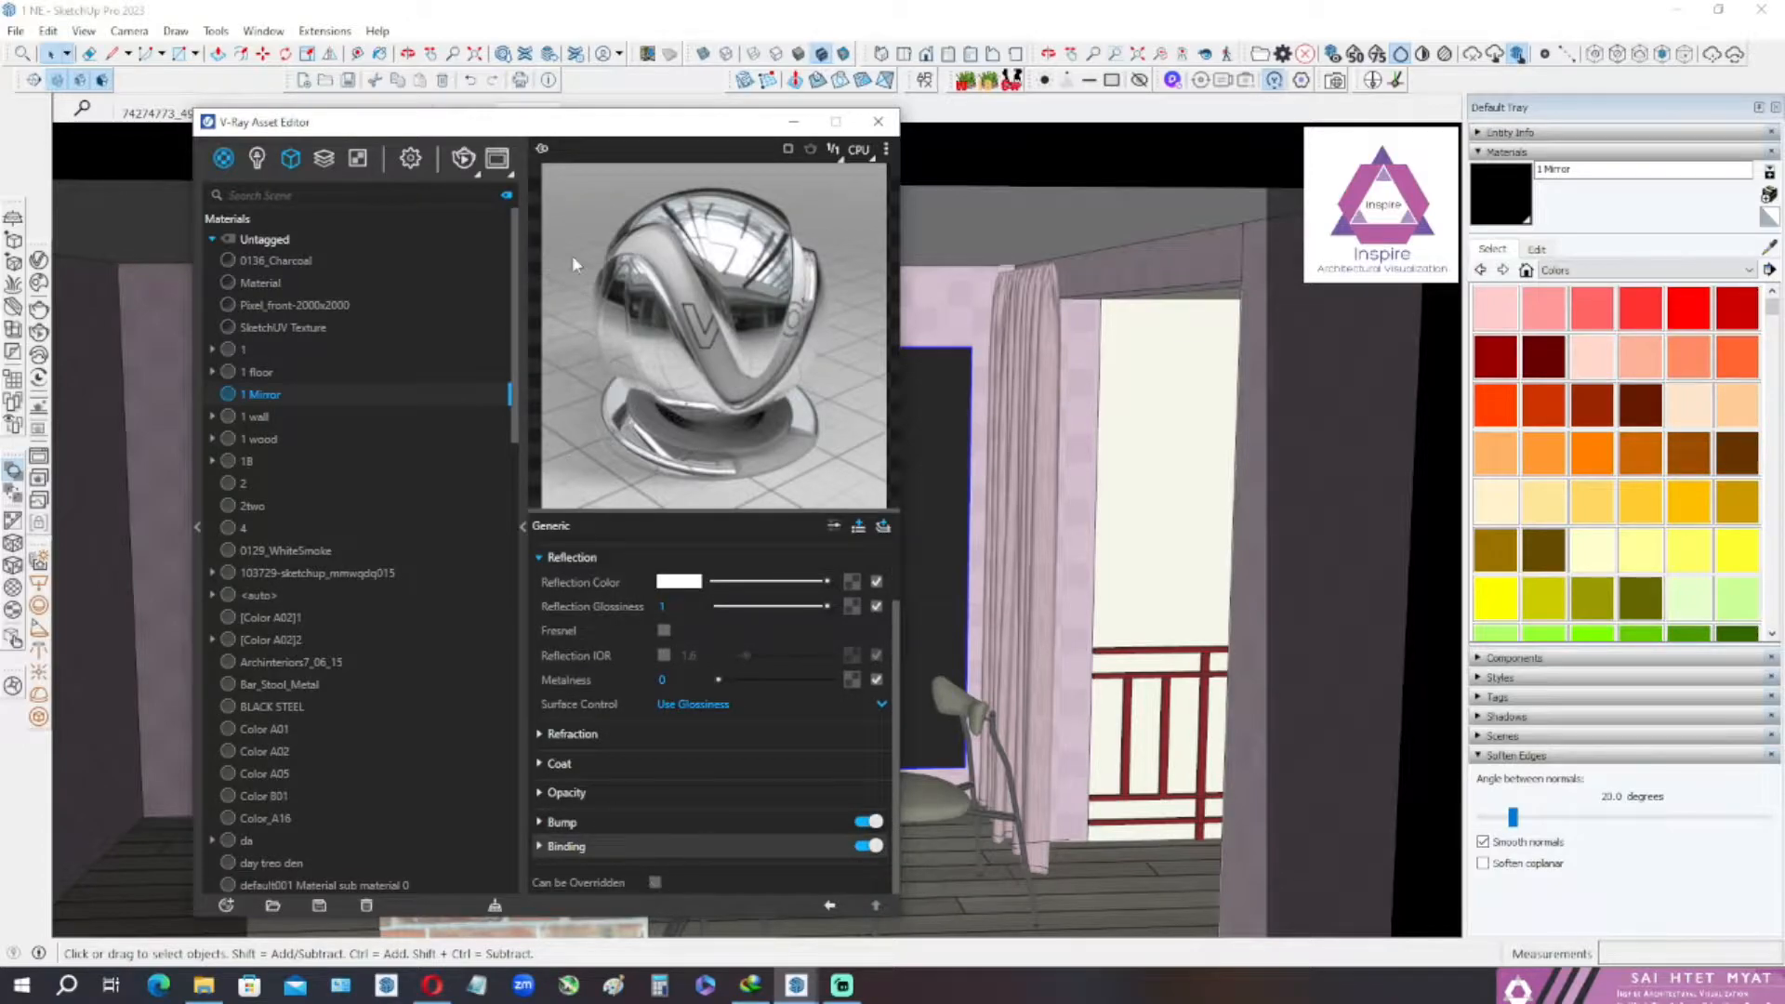
{"action": "scroll", "coordinate": [548, 539], "scroll_direction": "up", "scroll_amount": 2}
- Review the V-Ray render settings, including Material Override, and close the Asset Editor
{"action": "left_click", "coordinate": [410, 158]}
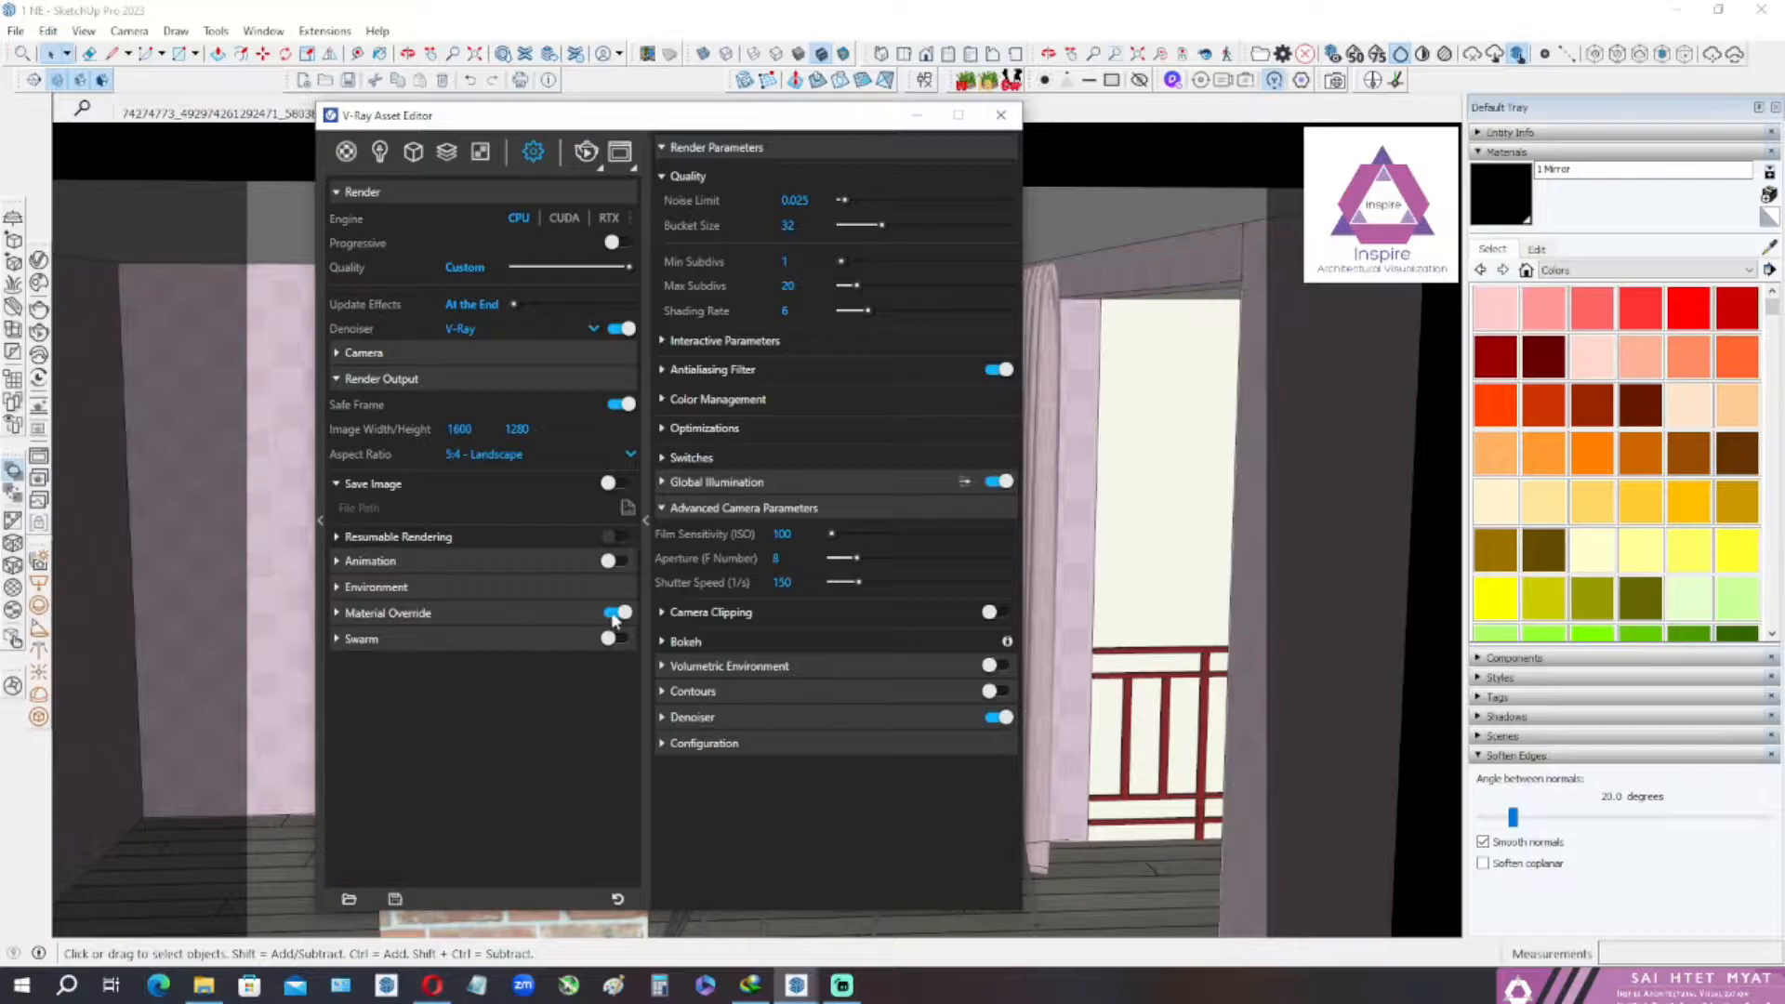
{"action": "left_click", "coordinate": [799, 150]}
{"action": "left_click", "coordinate": [744, 198]}
{"action": "left_click", "coordinate": [476, 378]}
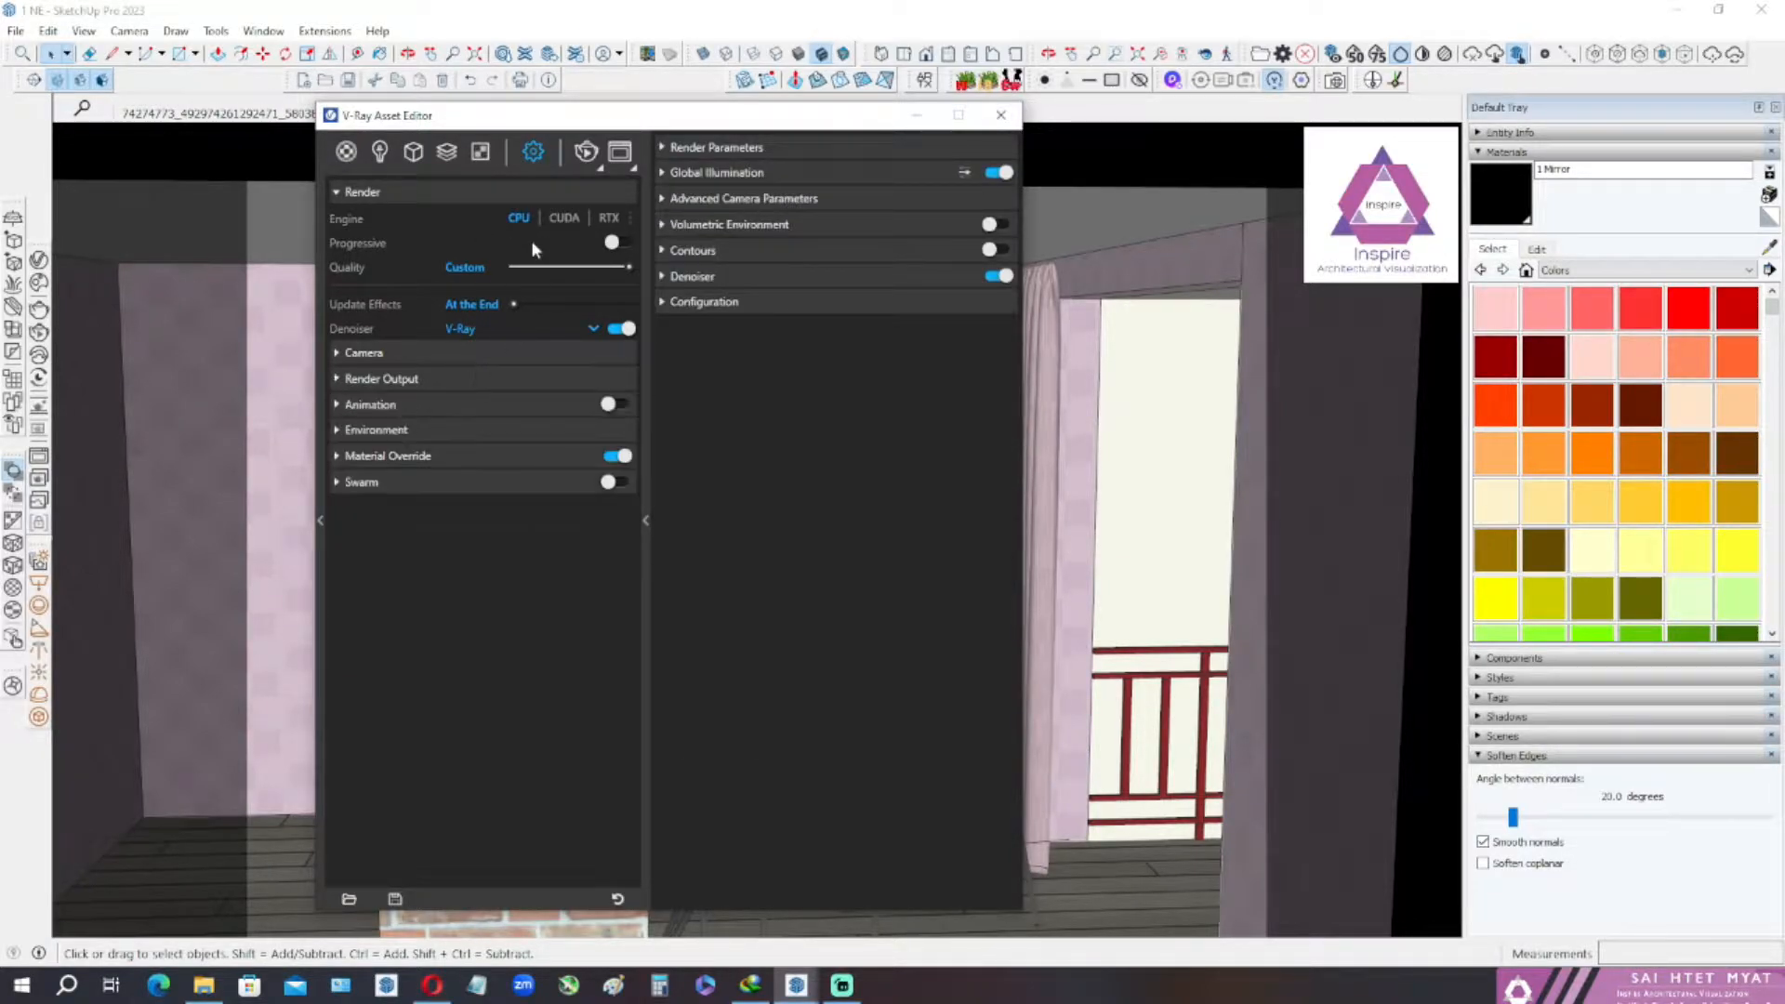
{"action": "left_click_drag", "start_coordinate": [791, 133], "coordinate": [1039, 122]}
{"action": "left_click", "coordinate": [1164, 120]}
{"action": "middle_click_drag", "start_coordinate": [915, 456], "coordinate": [805, 673]}
{"action": "scroll", "coordinate": [842, 511], "scroll_direction": "down", "scroll_amount": 5}
{"action": "left_click", "coordinate": [866, 506]}
{"action": "middle_click_drag", "start_coordinate": [869, 534], "coordinate": [828, 611]}
{"action": "key", "text": "Delete"}
{"action": "left_click", "coordinate": [859, 607]}
{"action": "key", "text": "m"}
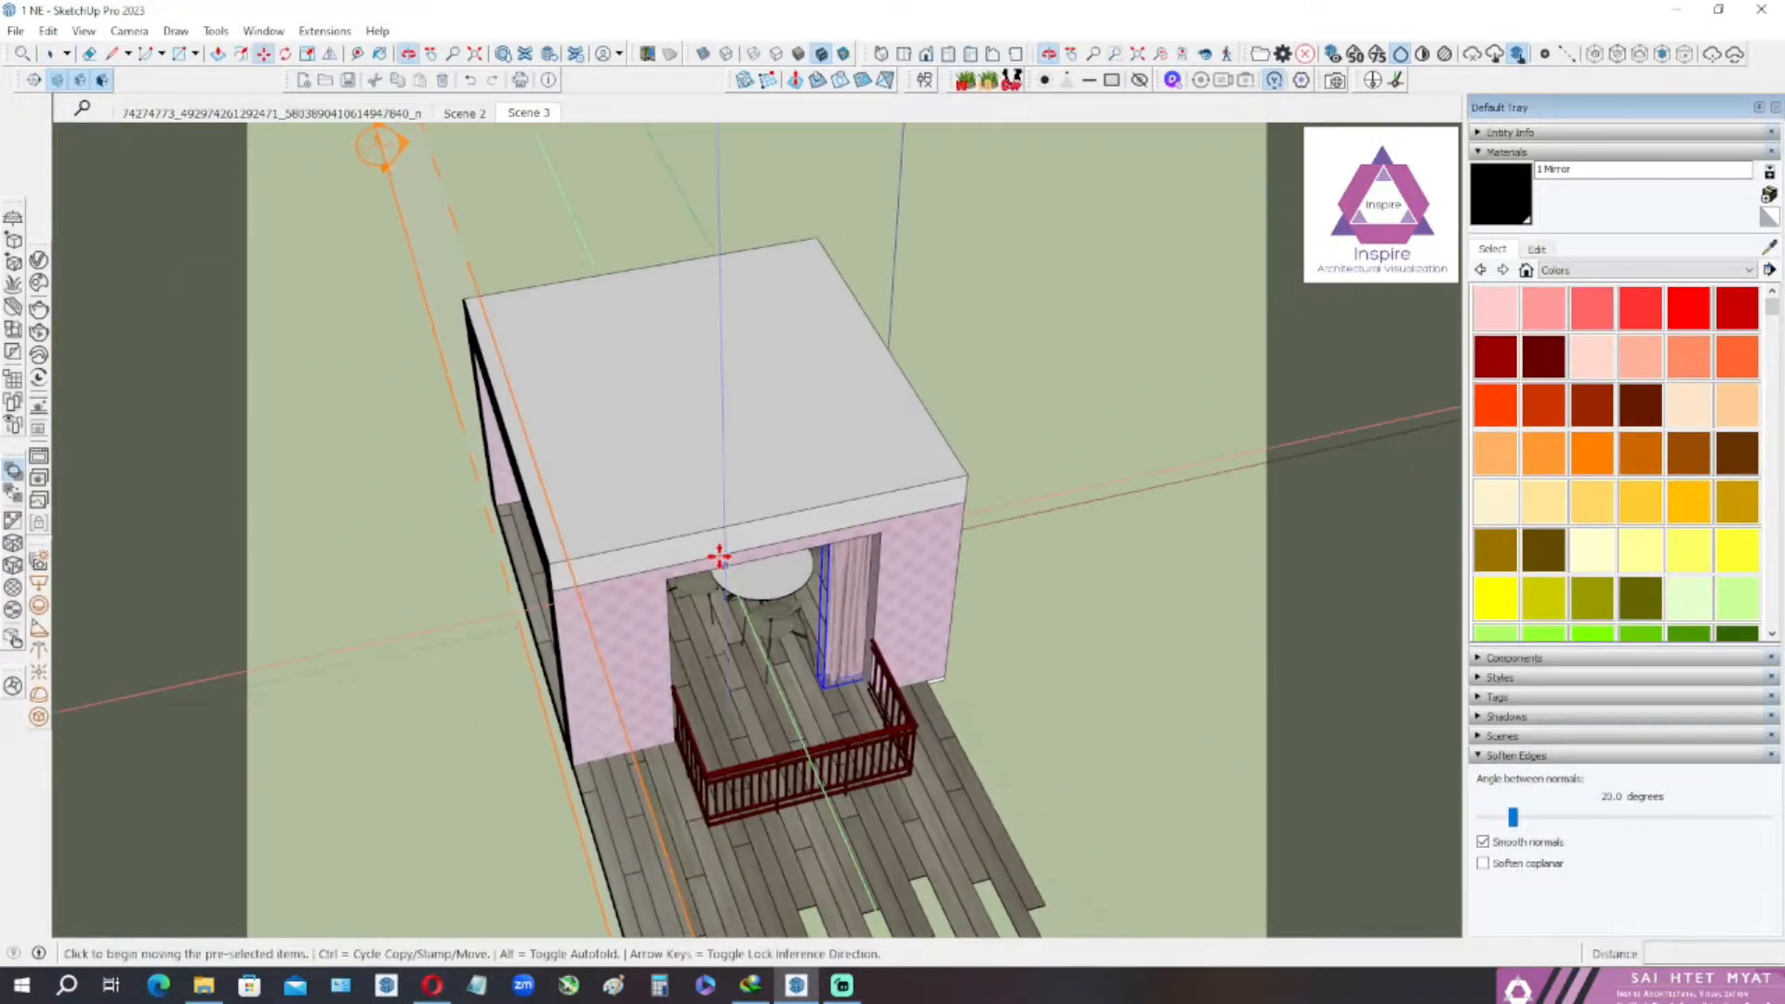
{"action": "left_click", "coordinate": [686, 496]}
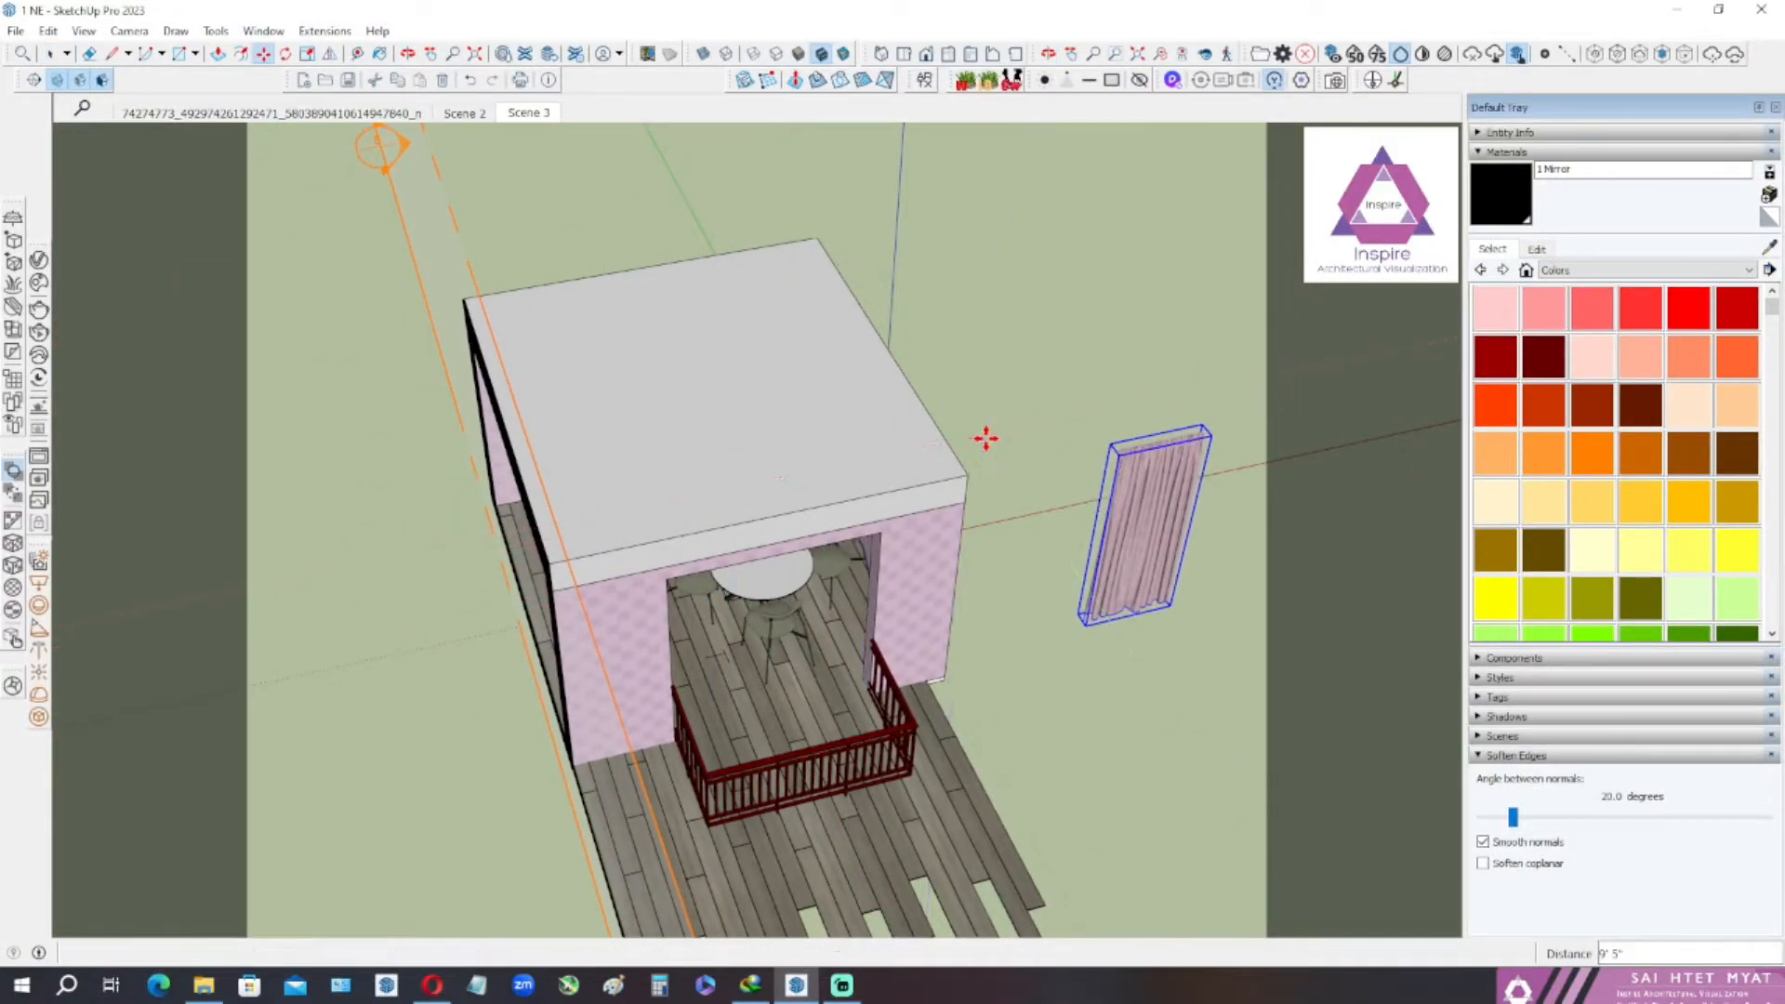
{"action": "key", "text": "Escape"}
{"action": "key", "text": "ctrl+z"}
- Select the curtain together with the porch frame and move both out beside the building
{"action": "left_click", "coordinate": [884, 583]}
{"action": "left_click", "coordinate": [849, 659]}
{"action": "key", "text": "space"}
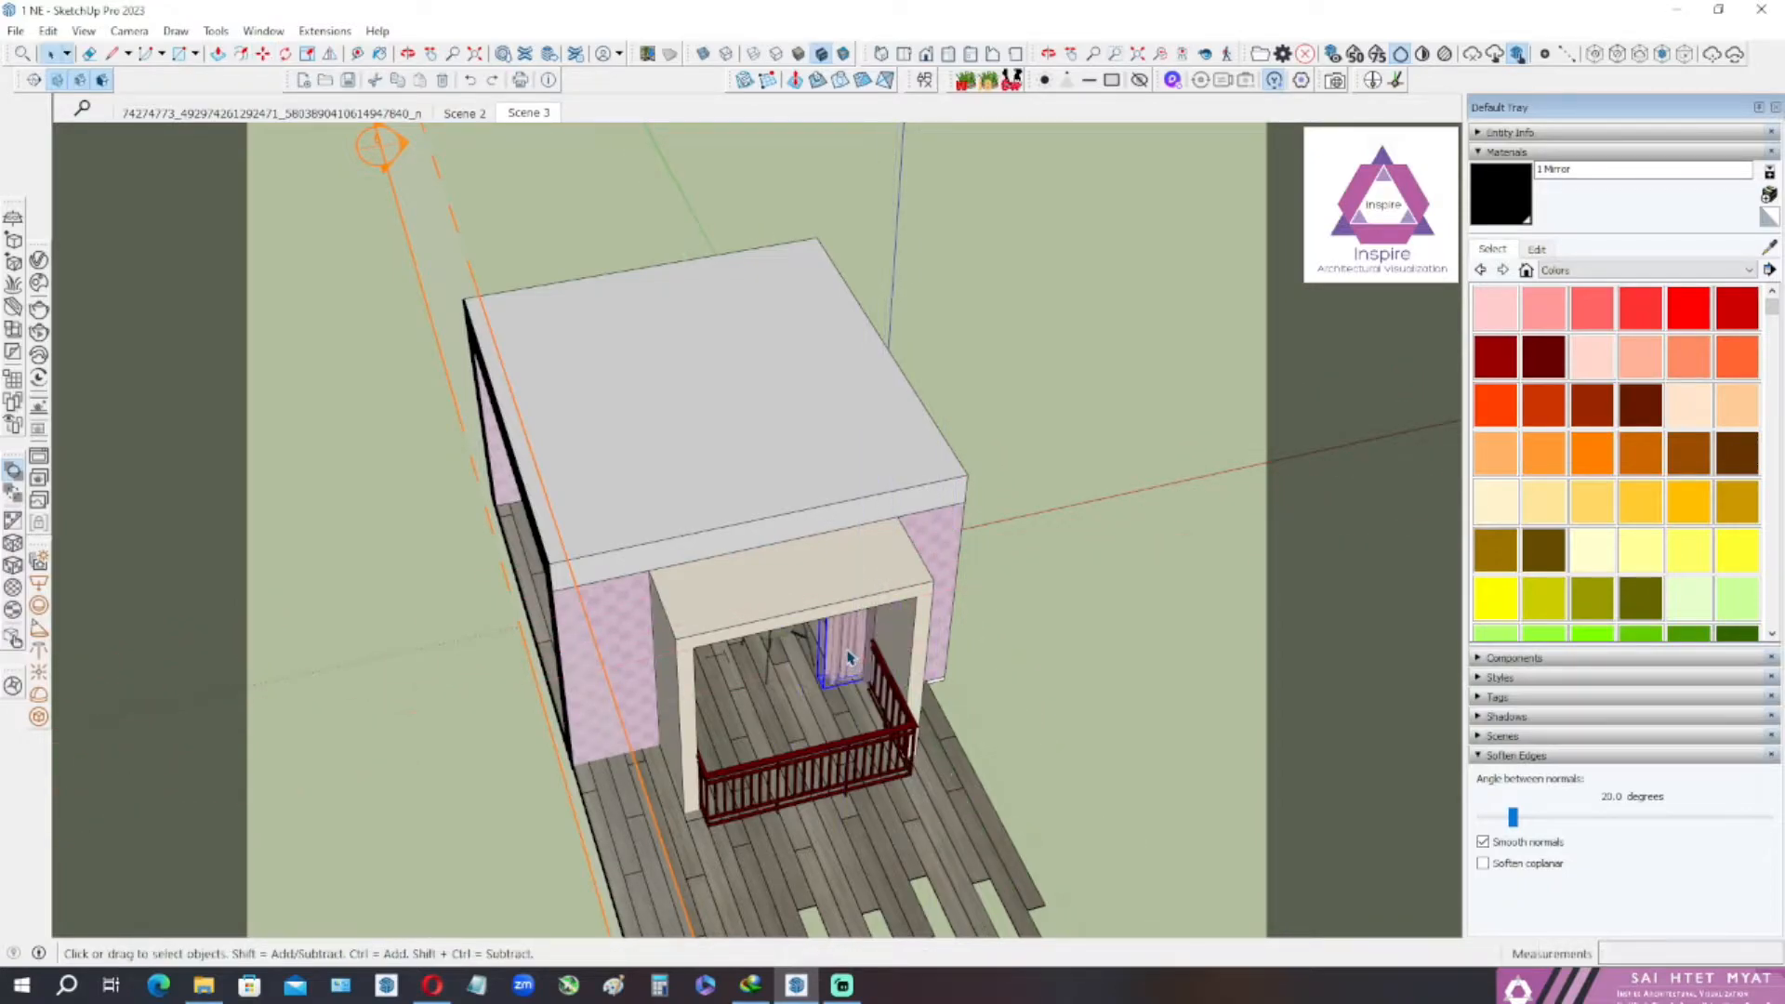
{"action": "left_click", "coordinate": [879, 590], "text": "ctrl"}
{"action": "middle_click_drag", "start_coordinate": [877, 593], "coordinate": [753, 600]}
{"action": "key", "text": "m"}
{"action": "left_click", "coordinate": [688, 523]}
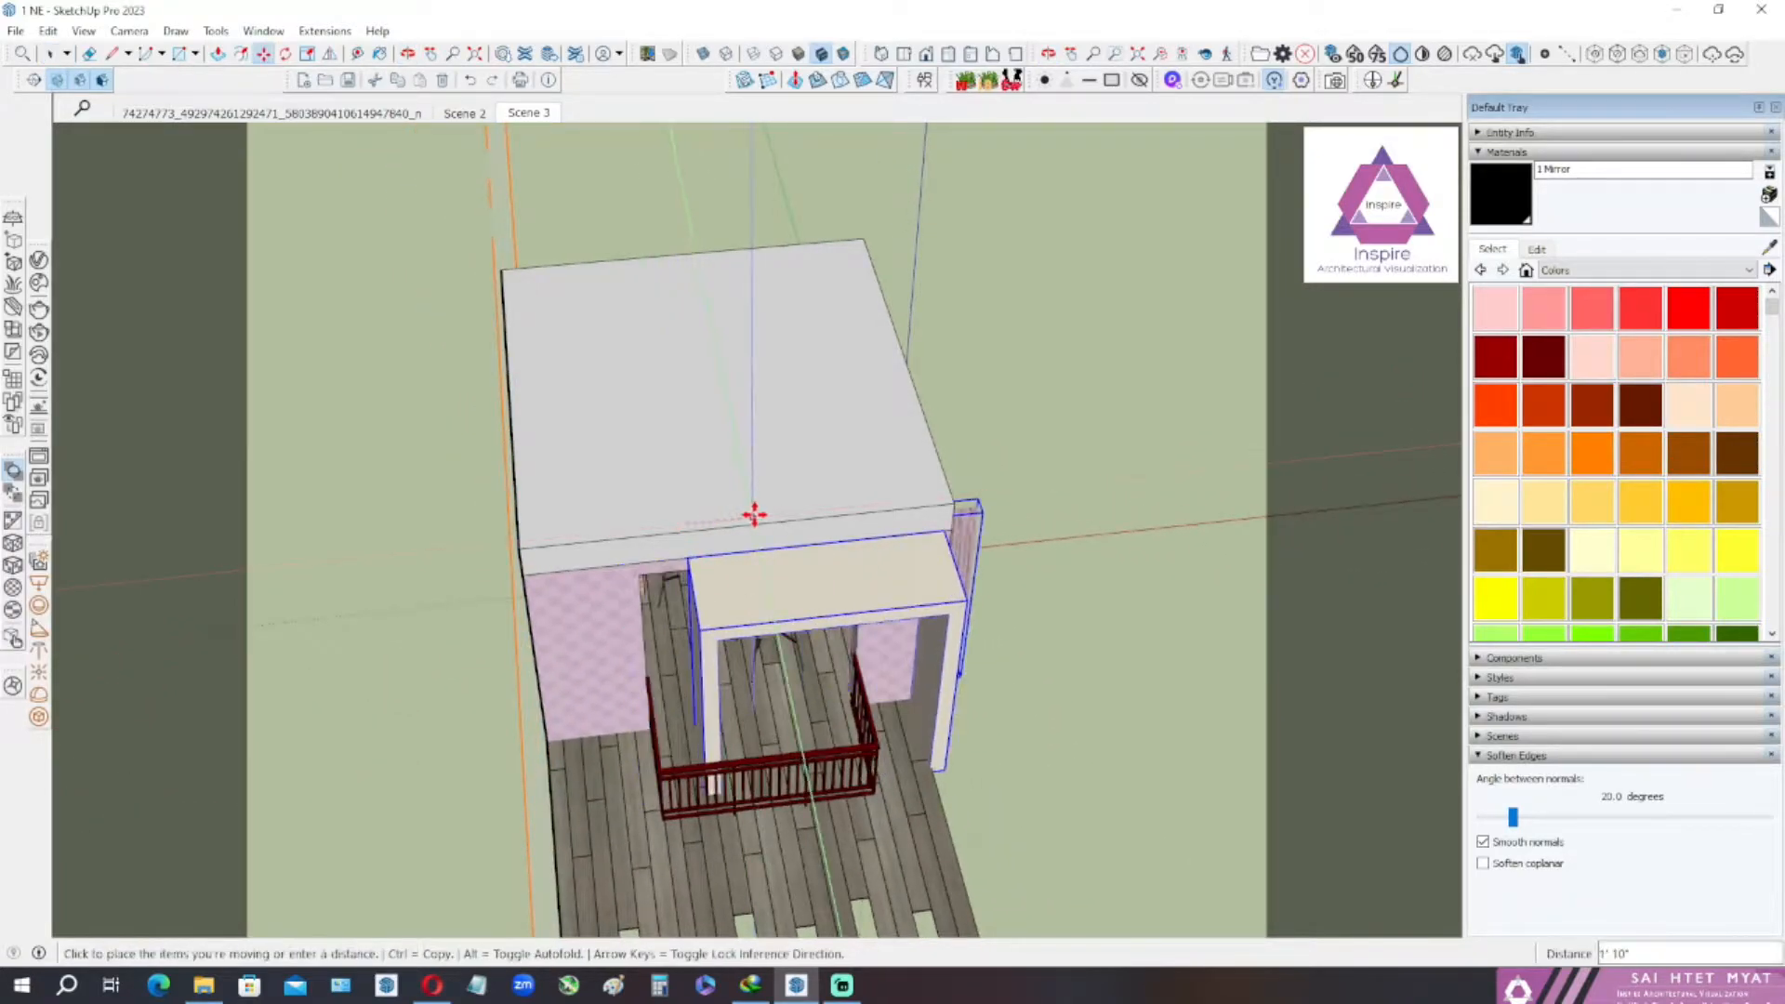
{"action": "left_click", "coordinate": [1163, 475]}
{"action": "key", "text": "space"}
{"action": "left_click", "coordinate": [1077, 468]}
- Draw a rectangle covering the building's wall on the balcony side
{"action": "middle_click_drag", "start_coordinate": [1076, 468], "coordinate": [1041, 511]}
{"action": "key", "text": "r"}
{"action": "left_click", "coordinate": [546, 583]}
{"action": "middle_click_drag", "start_coordinate": [567, 605], "coordinate": [336, 476]}
{"action": "left_click", "coordinate": [833, 713]}
- Move the balcony-side rectangle outward, away from the building's wall
{"action": "key", "text": "space"}
{"action": "left_click", "coordinate": [697, 615]}
{"action": "key", "text": "m"}
{"action": "scroll", "coordinate": [701, 590], "scroll_direction": "down", "scroll_amount": 1}
{"action": "left_click", "coordinate": [701, 589]}
{"action": "left_click", "coordinate": [666, 620]}
{"action": "middle_click_drag", "start_coordinate": [682, 607], "coordinate": [841, 558]}
- Scale the balcony-side rectangle, adjusting its height and both side edges so it extends beyond the building
{"action": "key", "text": "s"}
{"action": "key", "text": "ctrl"}
{"action": "left_click", "coordinate": [702, 531]}
{"action": "left_click", "coordinate": [742, 438]}
{"action": "middle_click_drag", "start_coordinate": [818, 628], "coordinate": [881, 641]}
{"action": "left_click", "coordinate": [884, 631]}
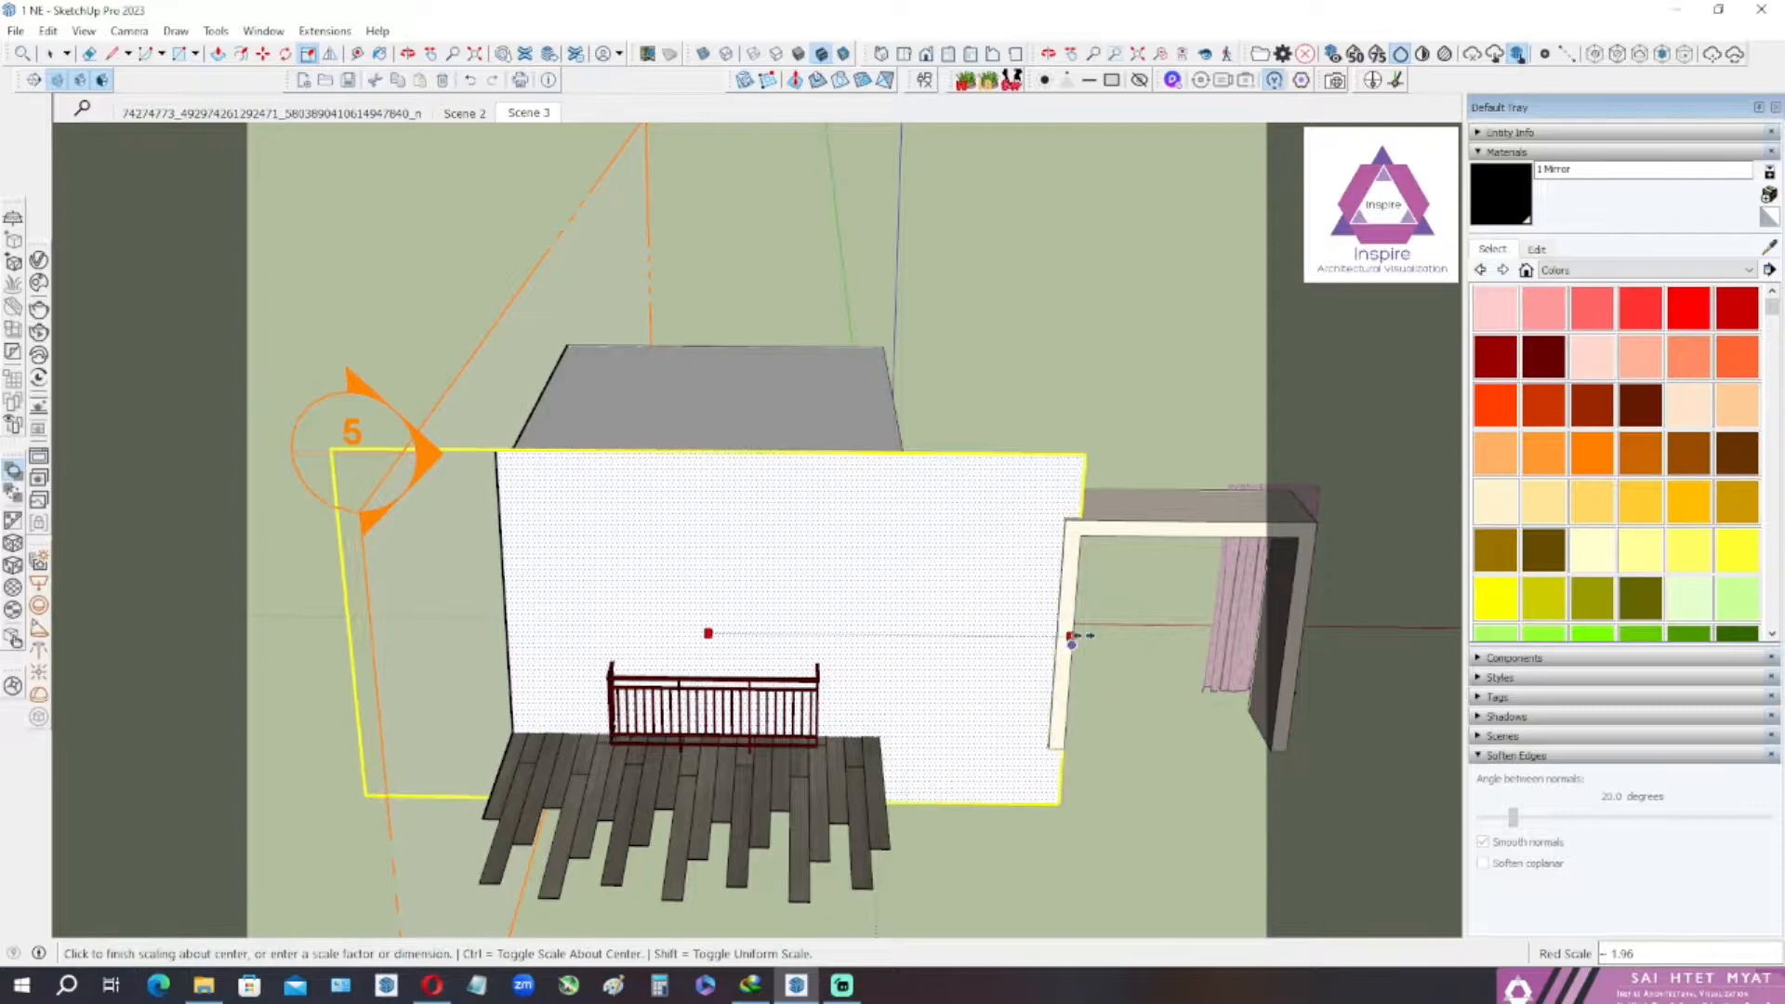
{"action": "left_click", "coordinate": [1195, 632]}
{"action": "left_click", "coordinate": [528, 632]}
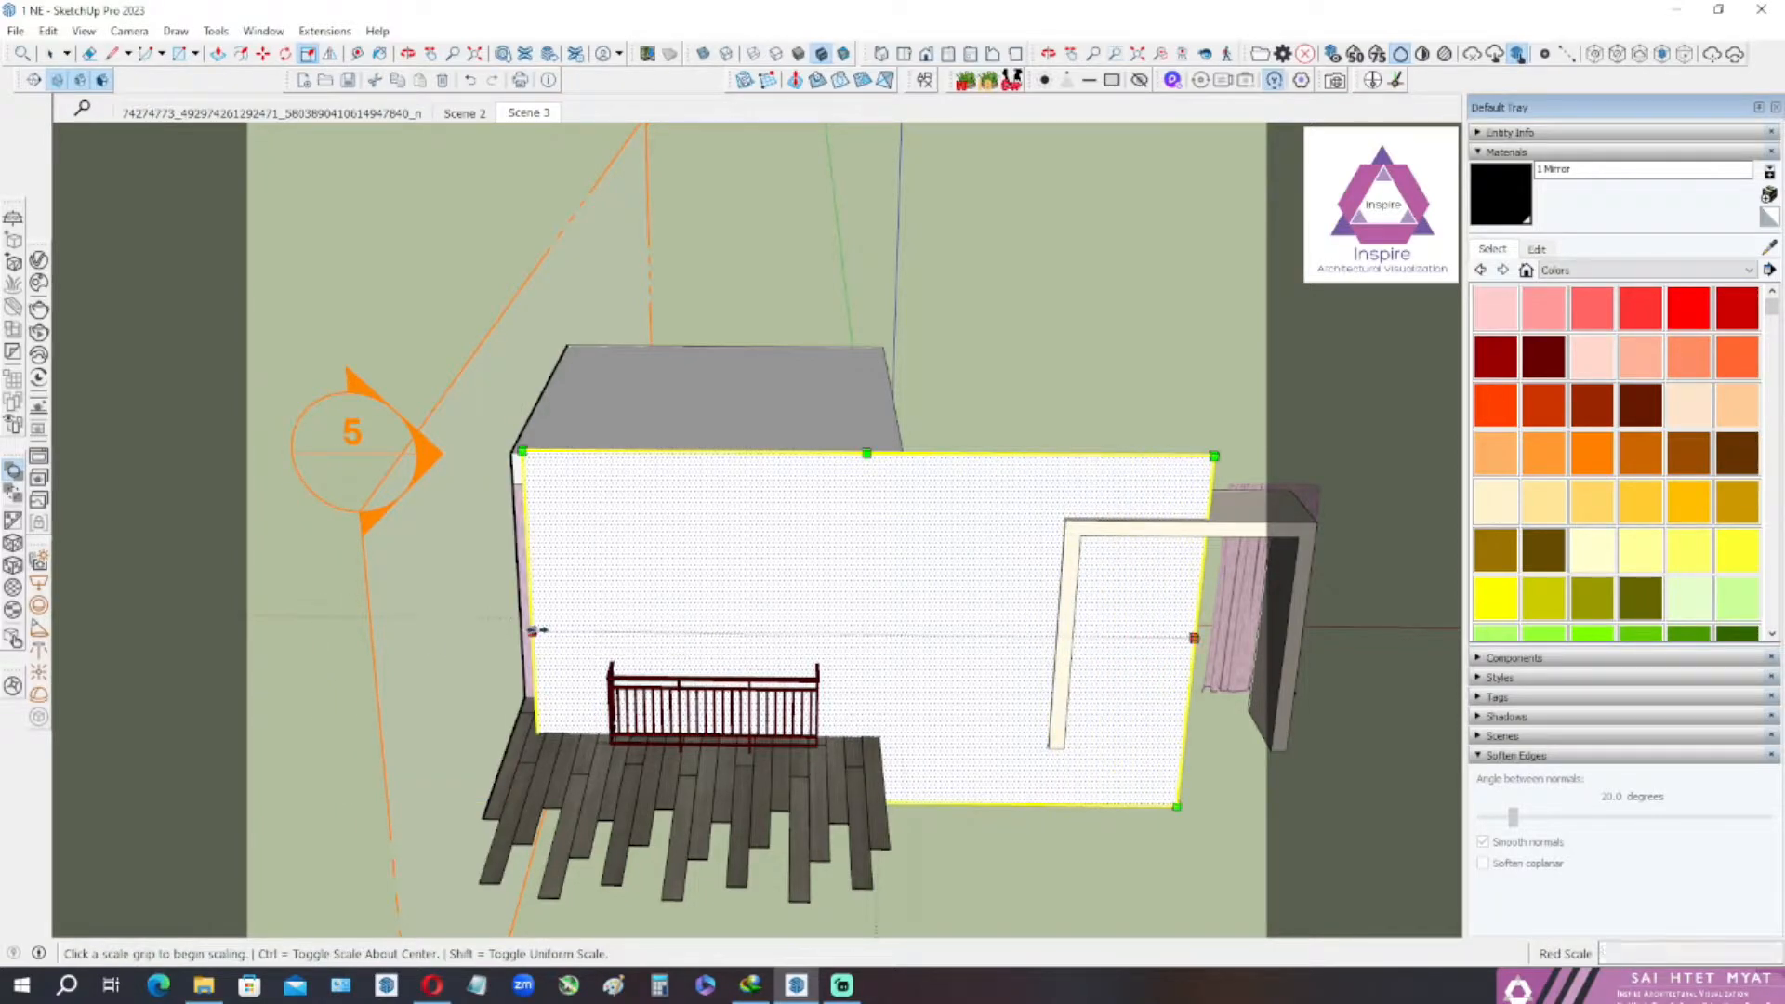
{"action": "left_click", "coordinate": [402, 640]}
{"action": "middle_click_drag", "start_coordinate": [399, 637], "coordinate": [662, 770]}
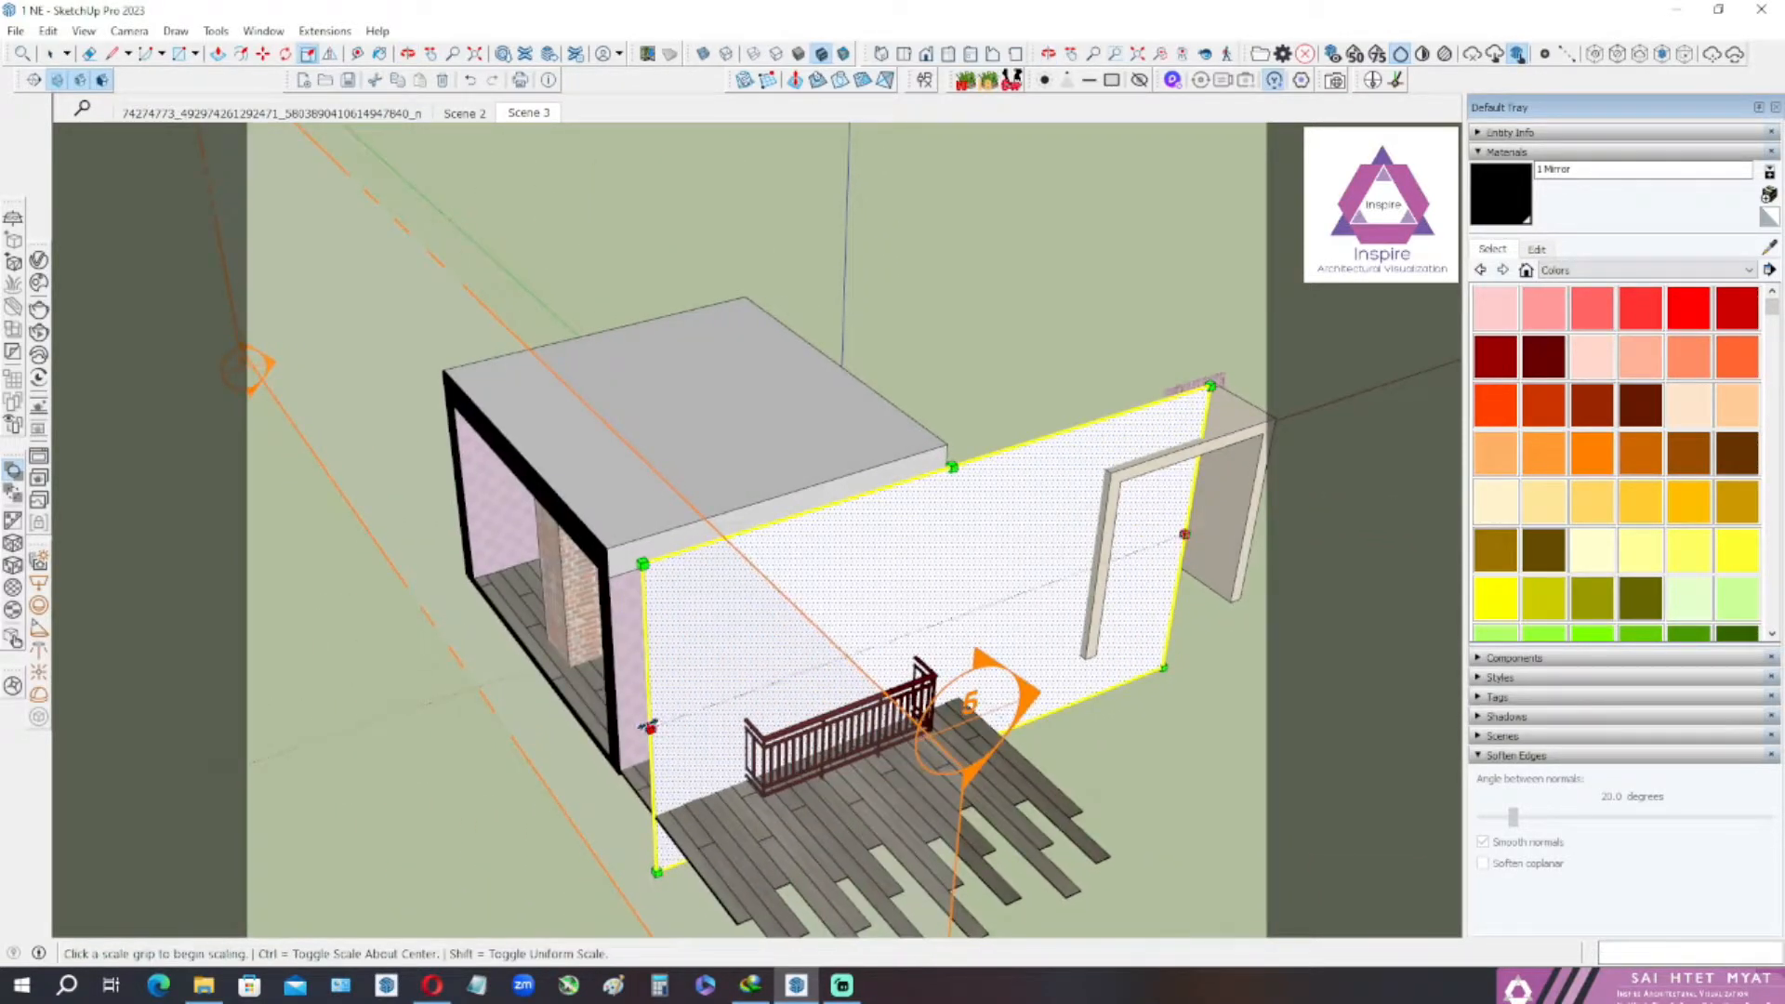
{"action": "key", "text": "space"}
- Make the scaled balcony-side plane a group
{"action": "middle_click_drag", "start_coordinate": [765, 702], "coordinate": [852, 618]}
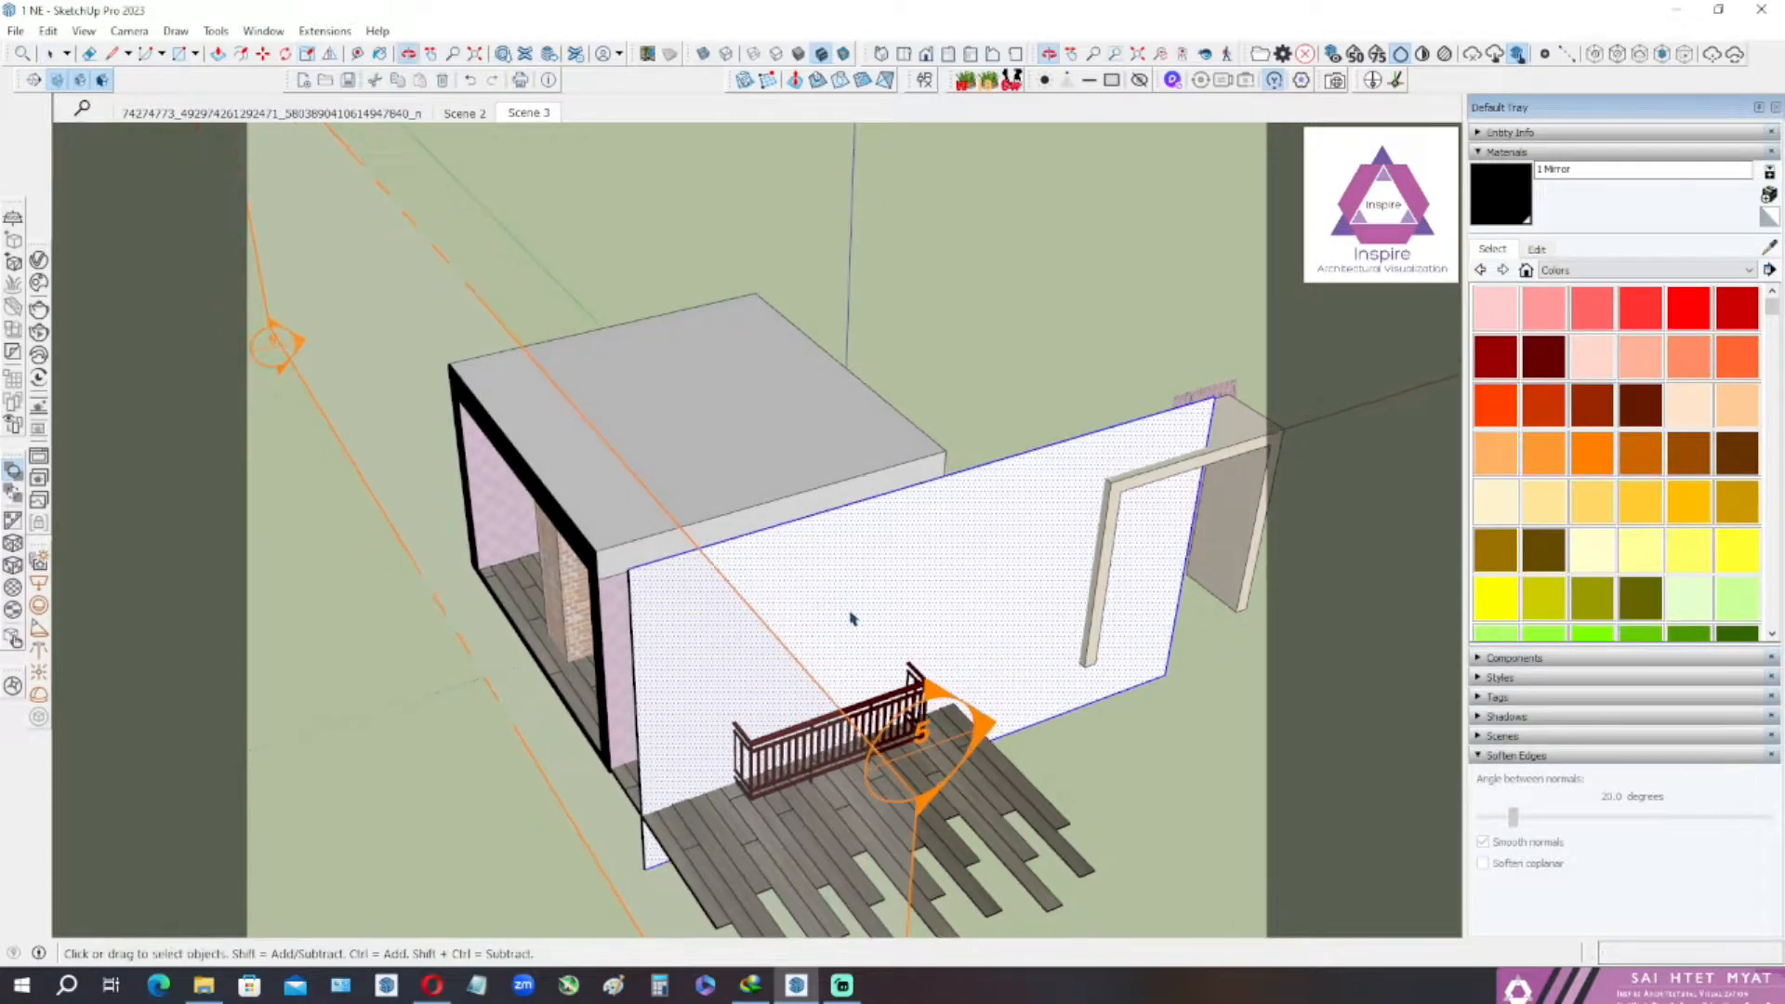
{"action": "right_click", "coordinate": [851, 618]}
{"action": "left_click", "coordinate": [916, 395]}
{"action": "middle_click_drag", "start_coordinate": [830, 510], "coordinate": [962, 363]}
{"action": "right_click", "coordinate": [949, 362]}
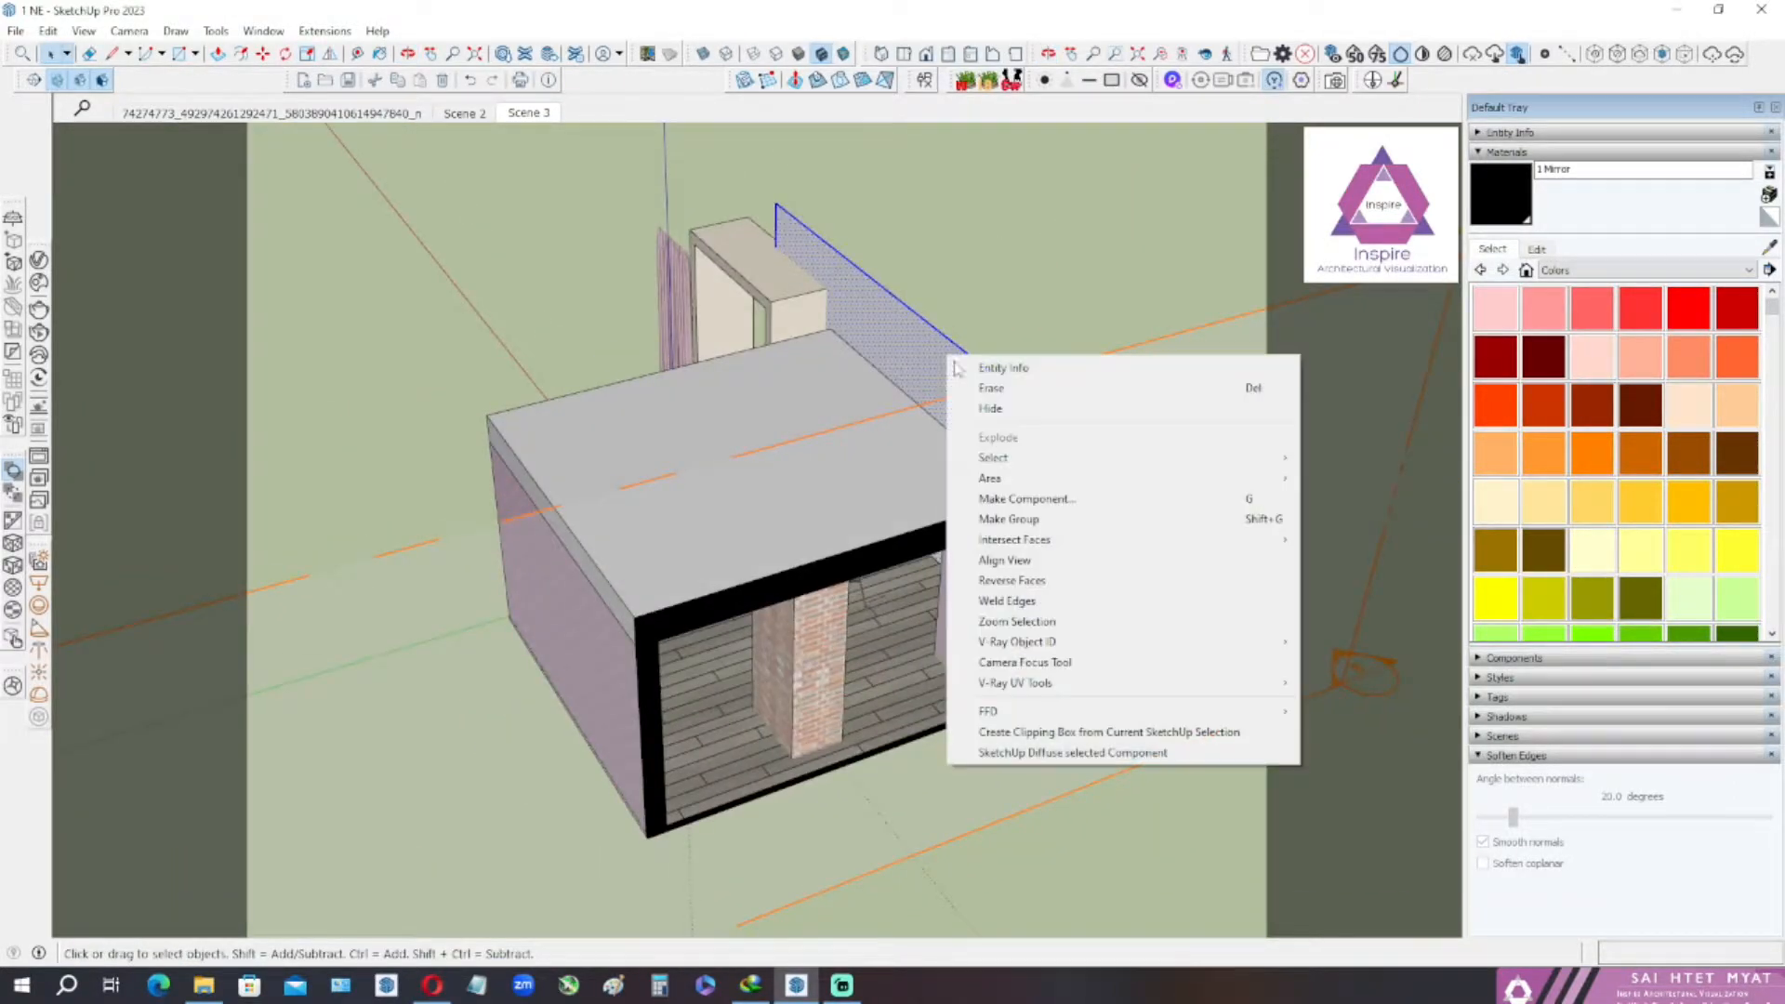
{"action": "left_click", "coordinate": [1019, 528]}
{"action": "middle_click_drag", "start_coordinate": [969, 524], "coordinate": [874, 562], "text": "shift"}
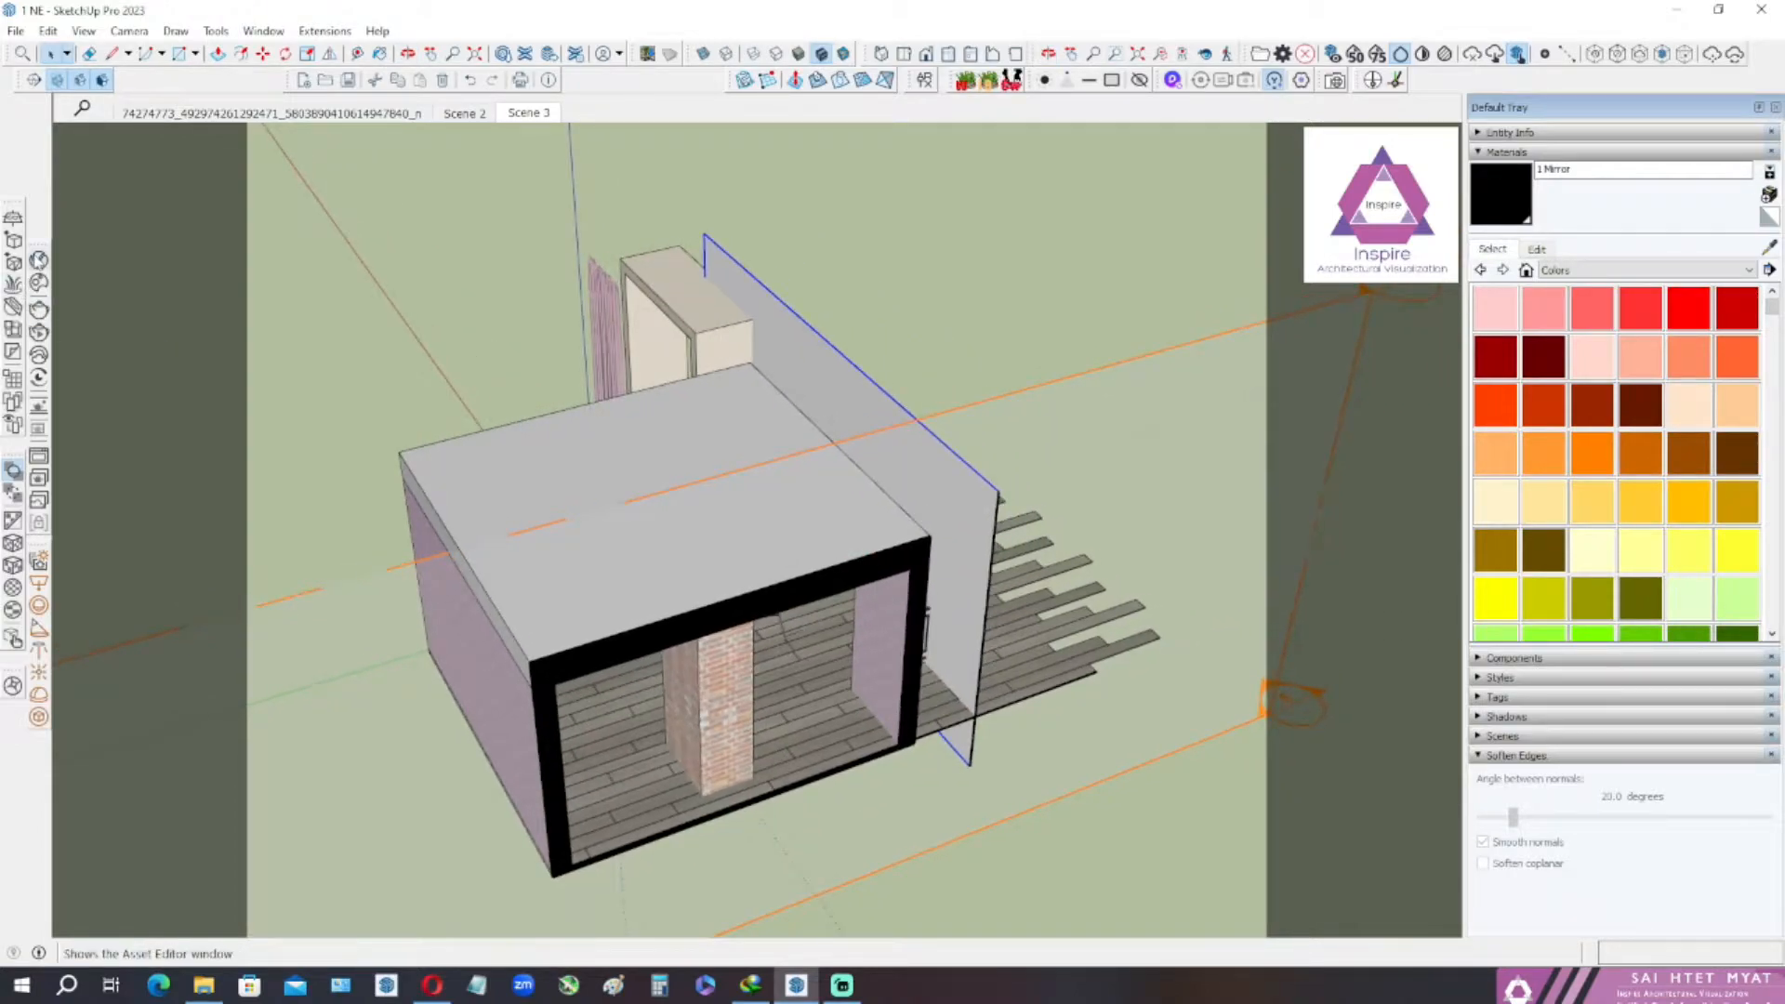
- Create an Emissive material in the V-Ray Asset Editor and rename it 1- Emissive
{"action": "left_click", "coordinate": [39, 259]}
{"action": "left_click", "coordinate": [502, 152]}
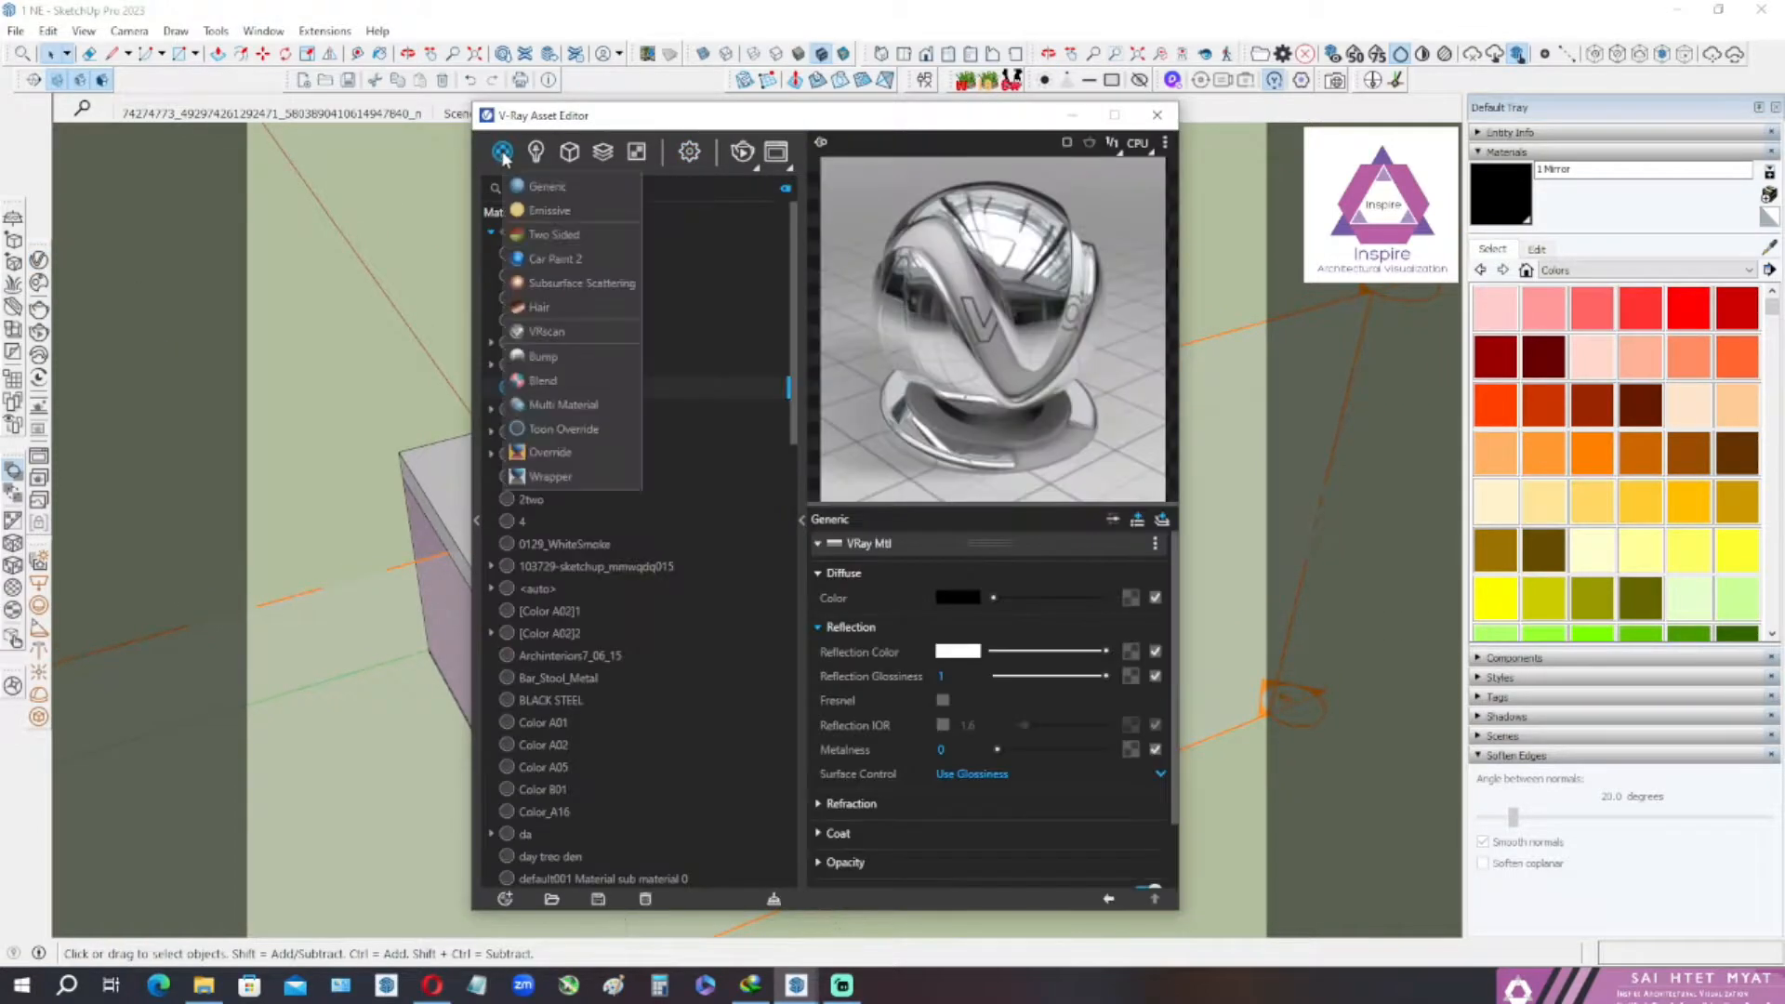
{"action": "left_click", "coordinate": [563, 213]}
{"action": "right_click", "coordinate": [548, 549]}
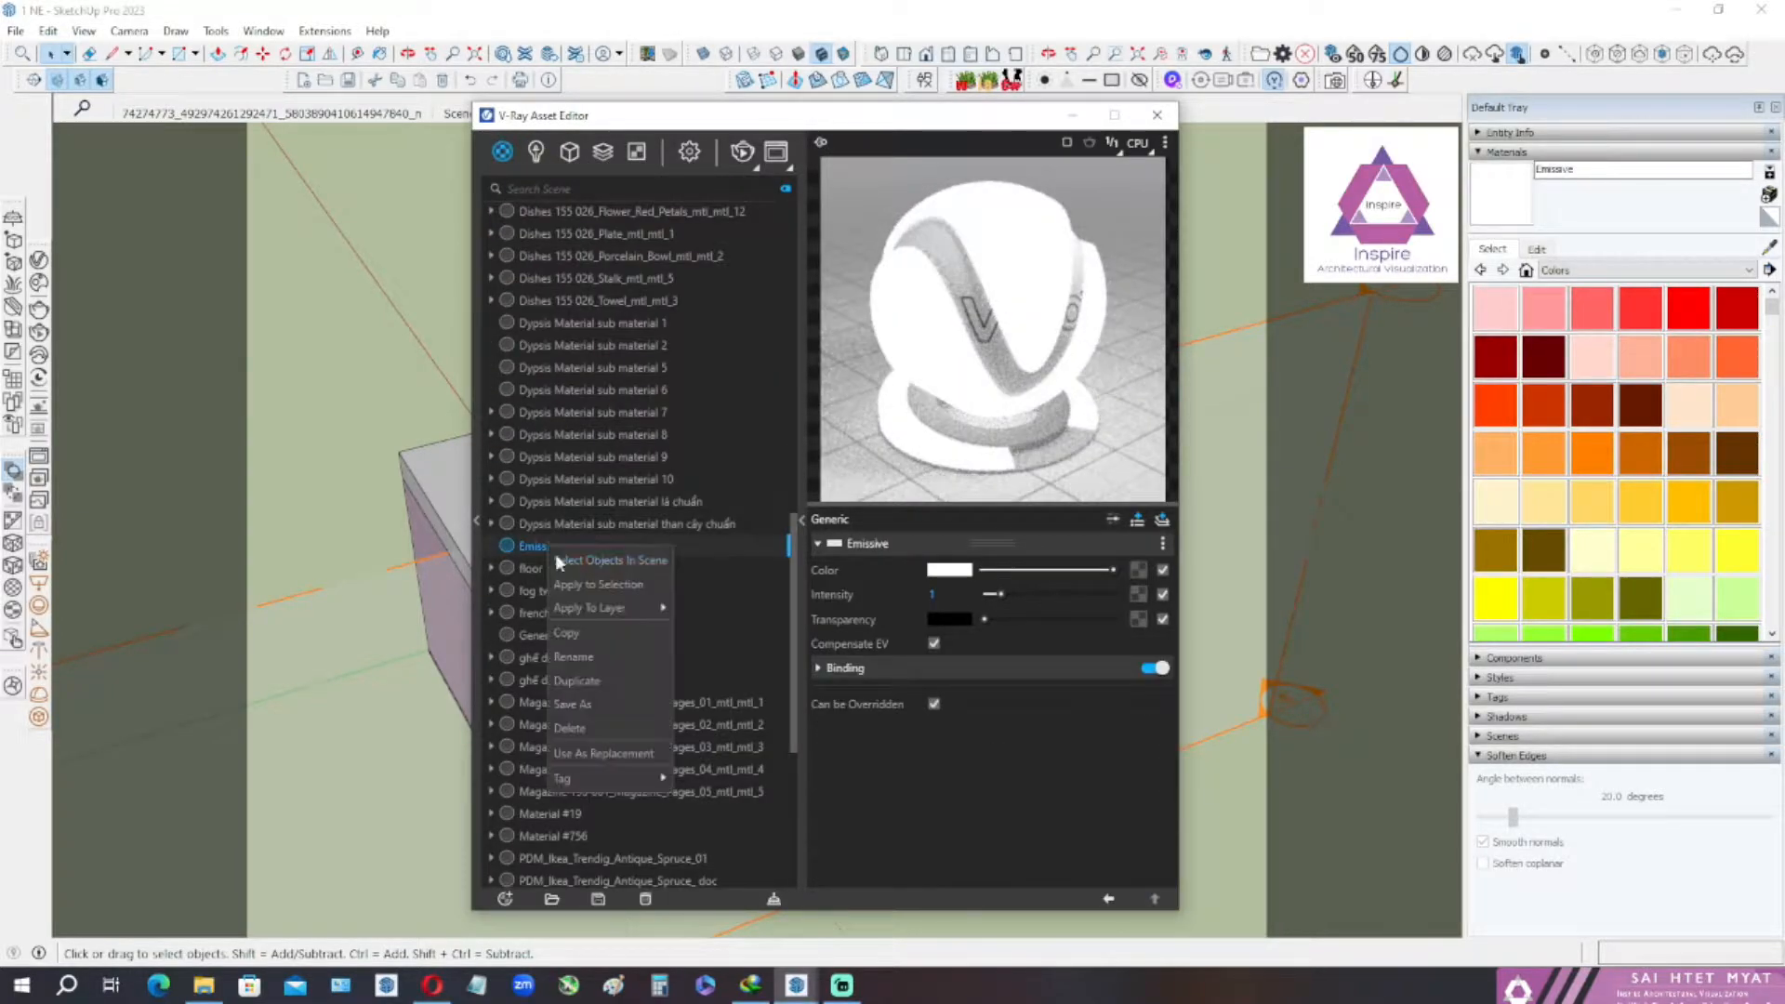
{"action": "left_click", "coordinate": [600, 658]}
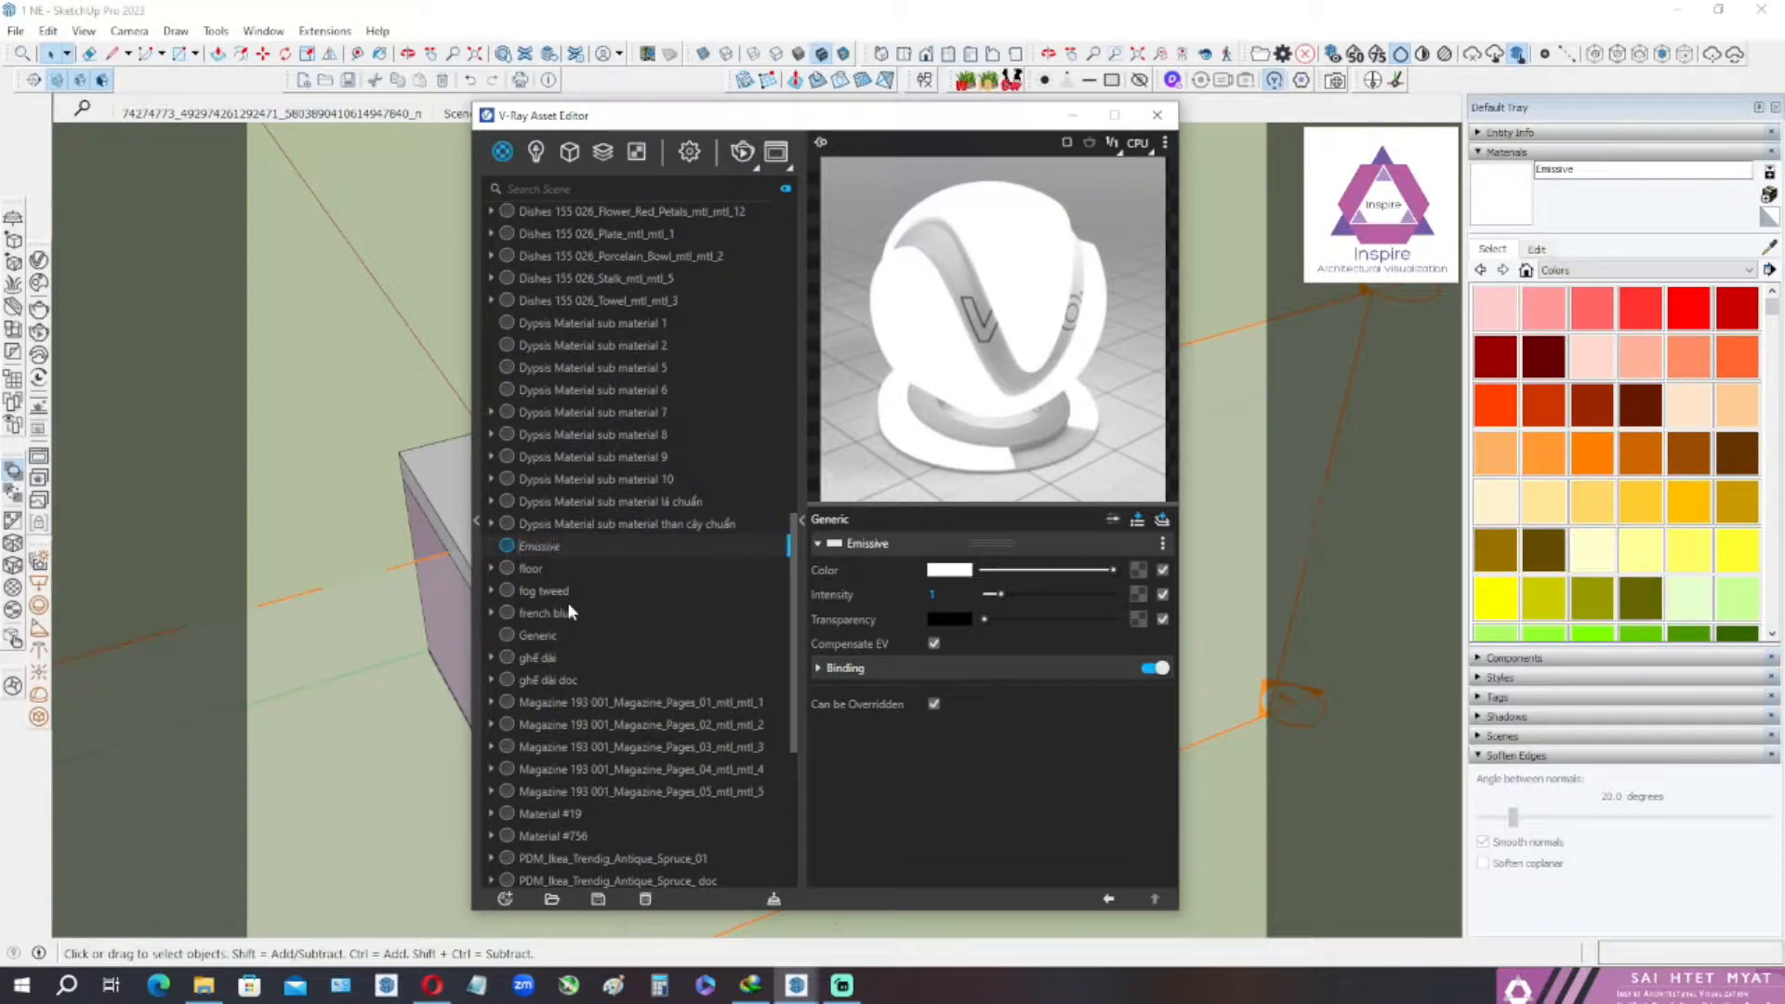
{"action": "key", "text": "Return"}
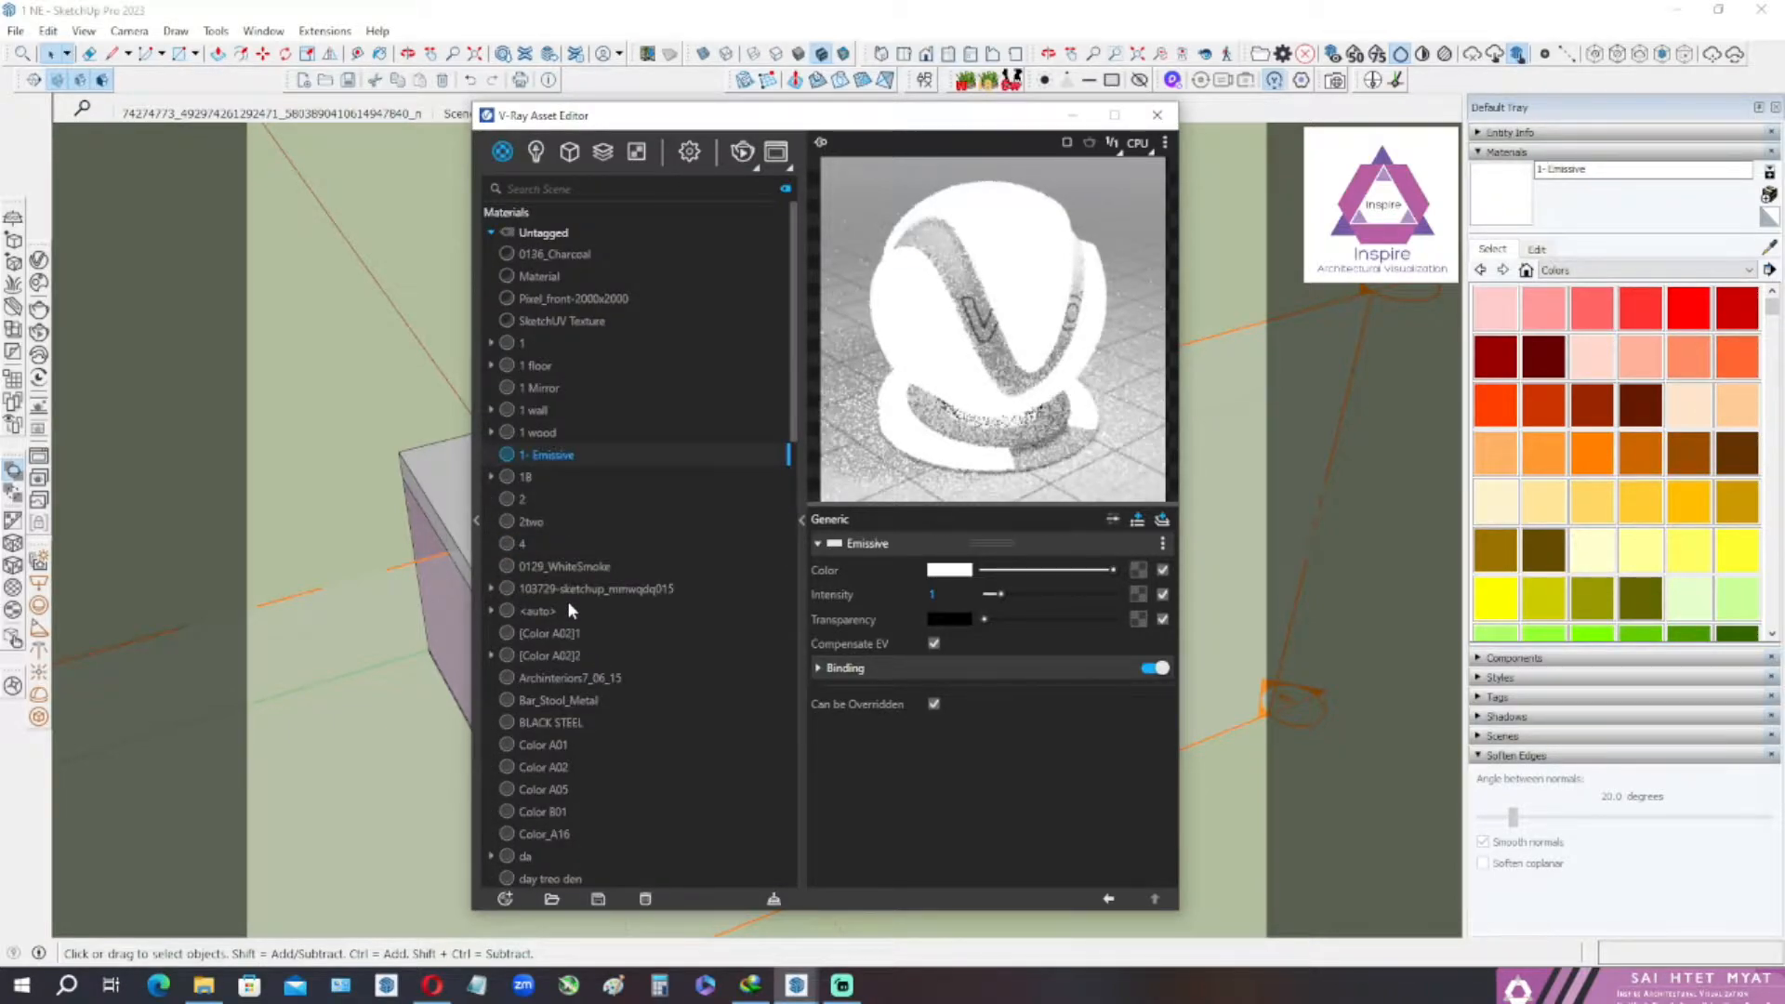
{"action": "left_click", "coordinate": [582, 461]}
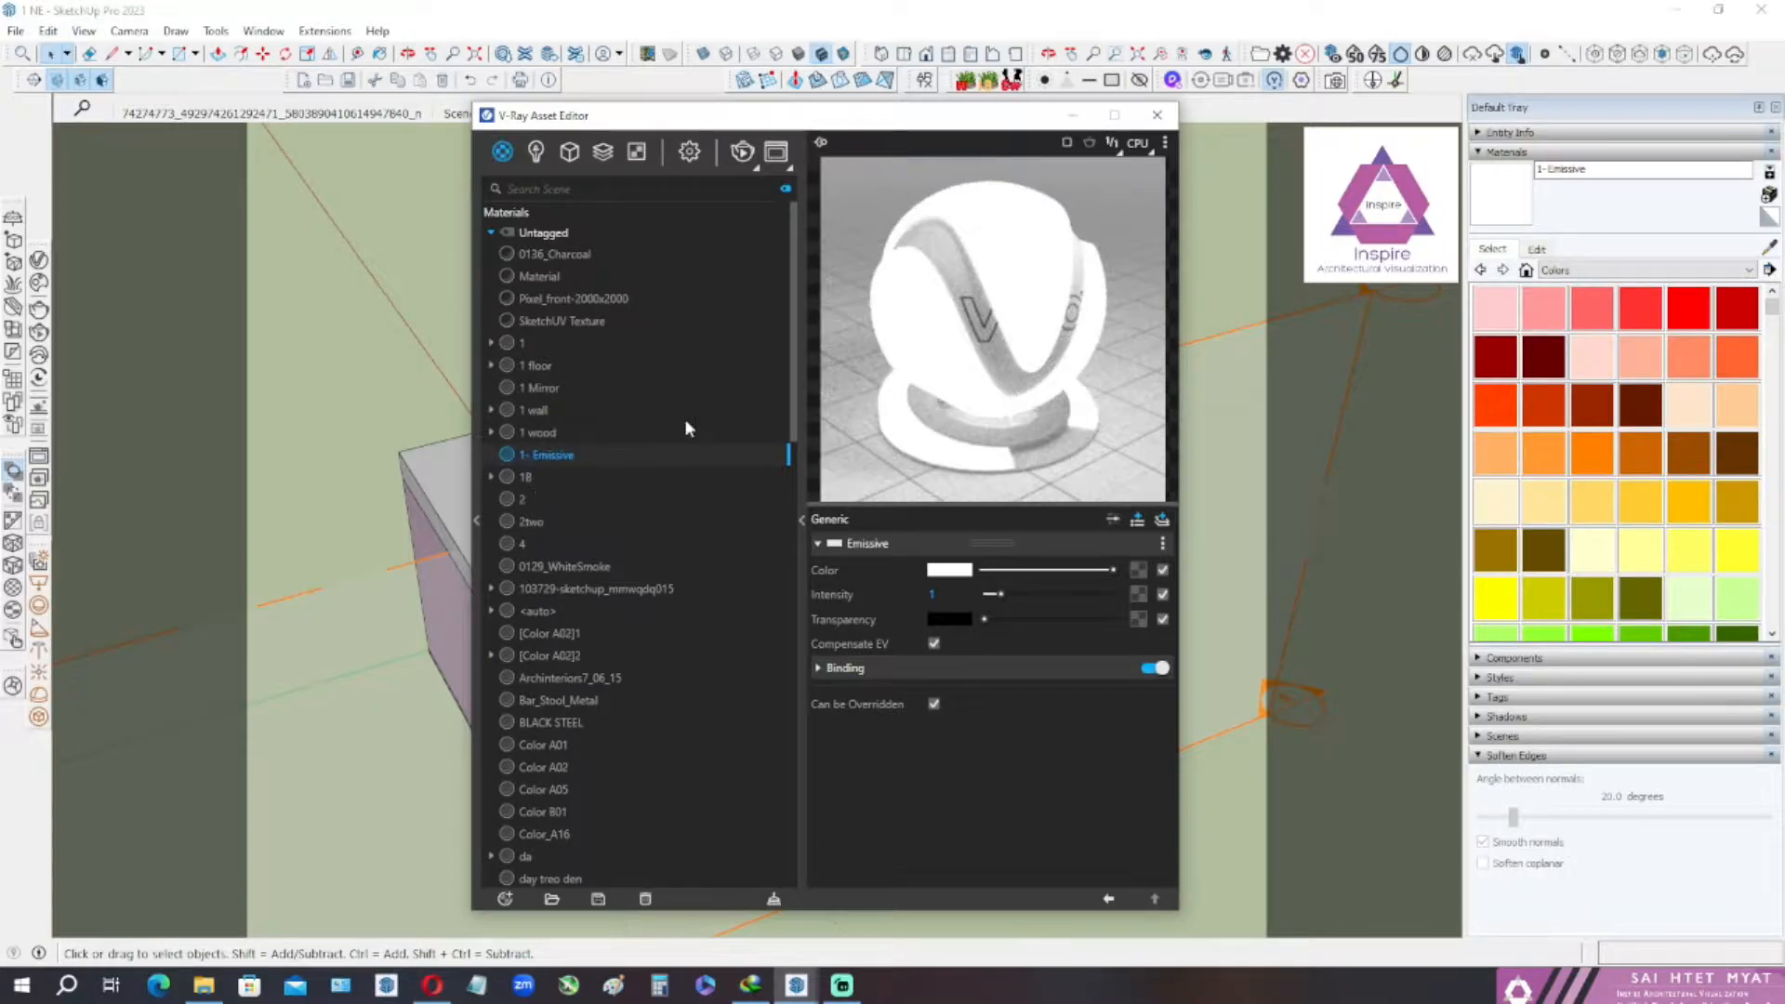
{"action": "left_click_drag", "start_coordinate": [856, 121], "coordinate": [483, 118]}
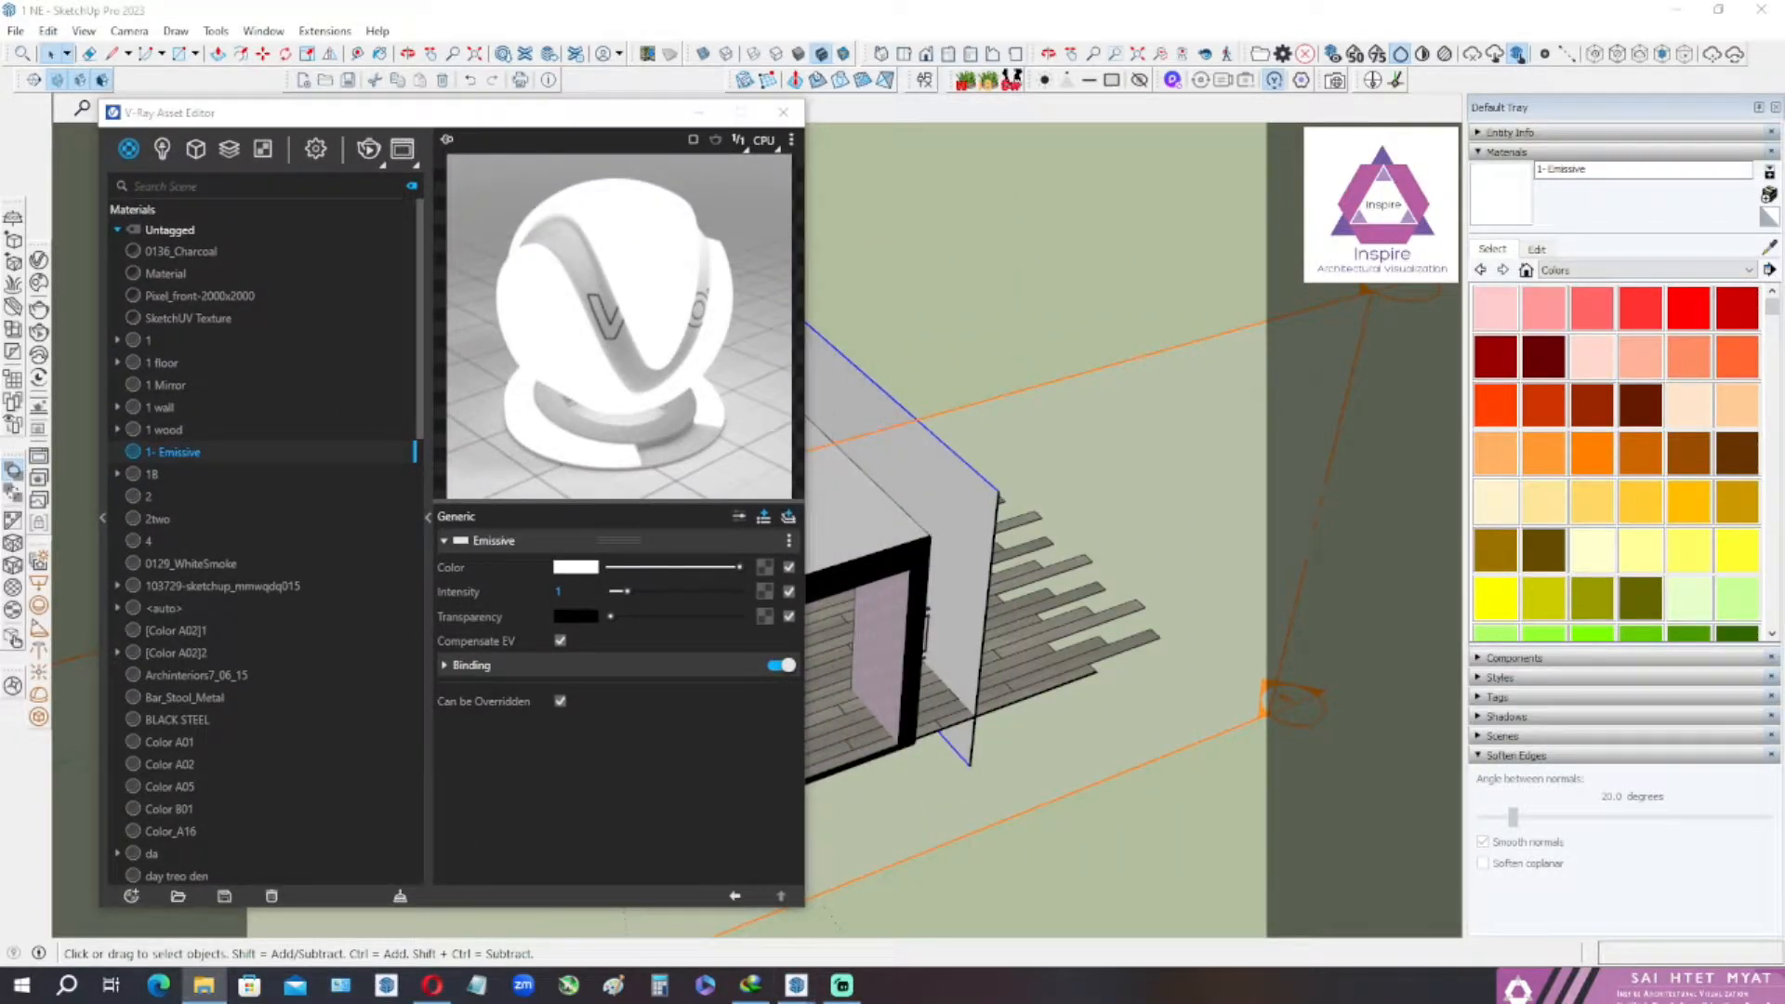
- Load the New York skyline image as the color texture of the 1- Emissive material and turn off Can Be Overridden
{"action": "mouse_move", "coordinate": [1784, 604]}
{"action": "left_mouse_down"}
{"action": "mouse_move", "coordinate": [1109, 604]}
{"action": "mouse_move", "coordinate": [850, 571]}
{"action": "mouse_move", "coordinate": [1092, 490]}
{"action": "mouse_move", "coordinate": [1052, 765]}
{"action": "mouse_move", "coordinate": [1138, 767]}
{"action": "mouse_move", "coordinate": [832, 642]}
{"action": "mouse_move", "coordinate": [761, 567]}
{"action": "left_mouse_up"}
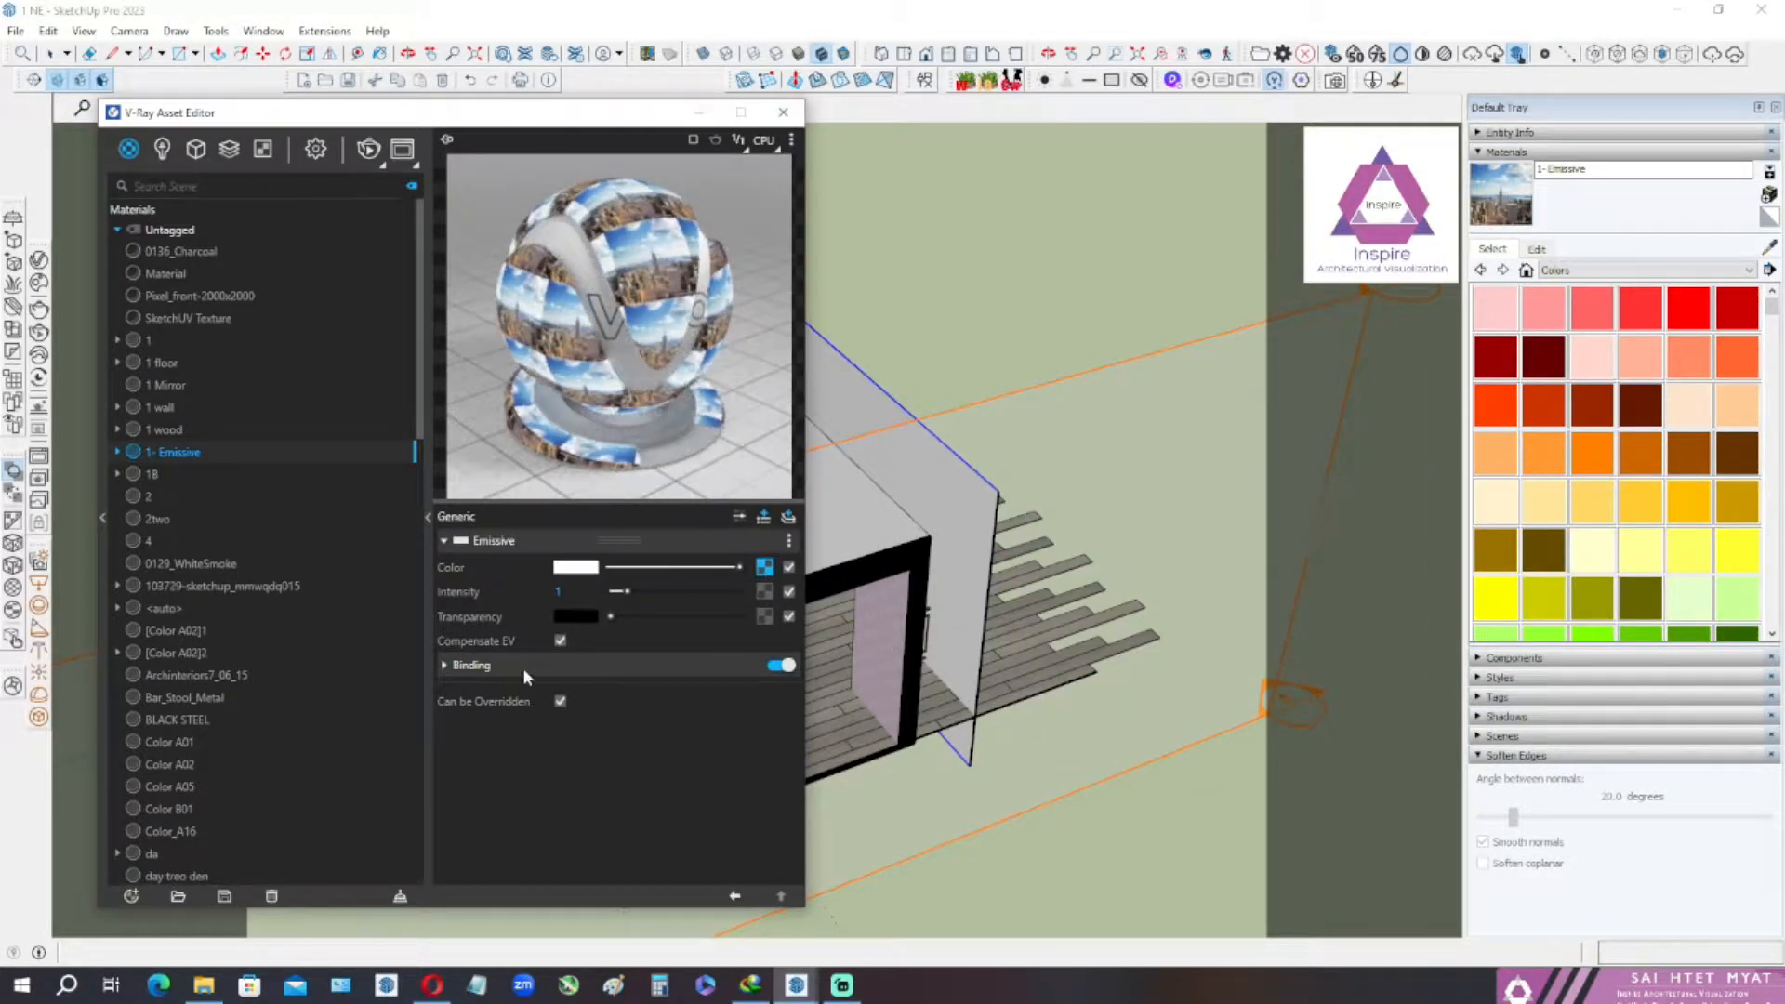
{"action": "left_click", "coordinate": [559, 701]}
{"action": "mouse_move", "coordinate": [520, 135]}
{"action": "left_mouse_down"}
{"action": "mouse_move", "coordinate": [691, 107]}
{"action": "mouse_move", "coordinate": [529, 150]}
{"action": "left_mouse_up"}
- Apply the 1- Emissive material to the selected backdrop plane outside the balcony
{"action": "key", "text": "space"}
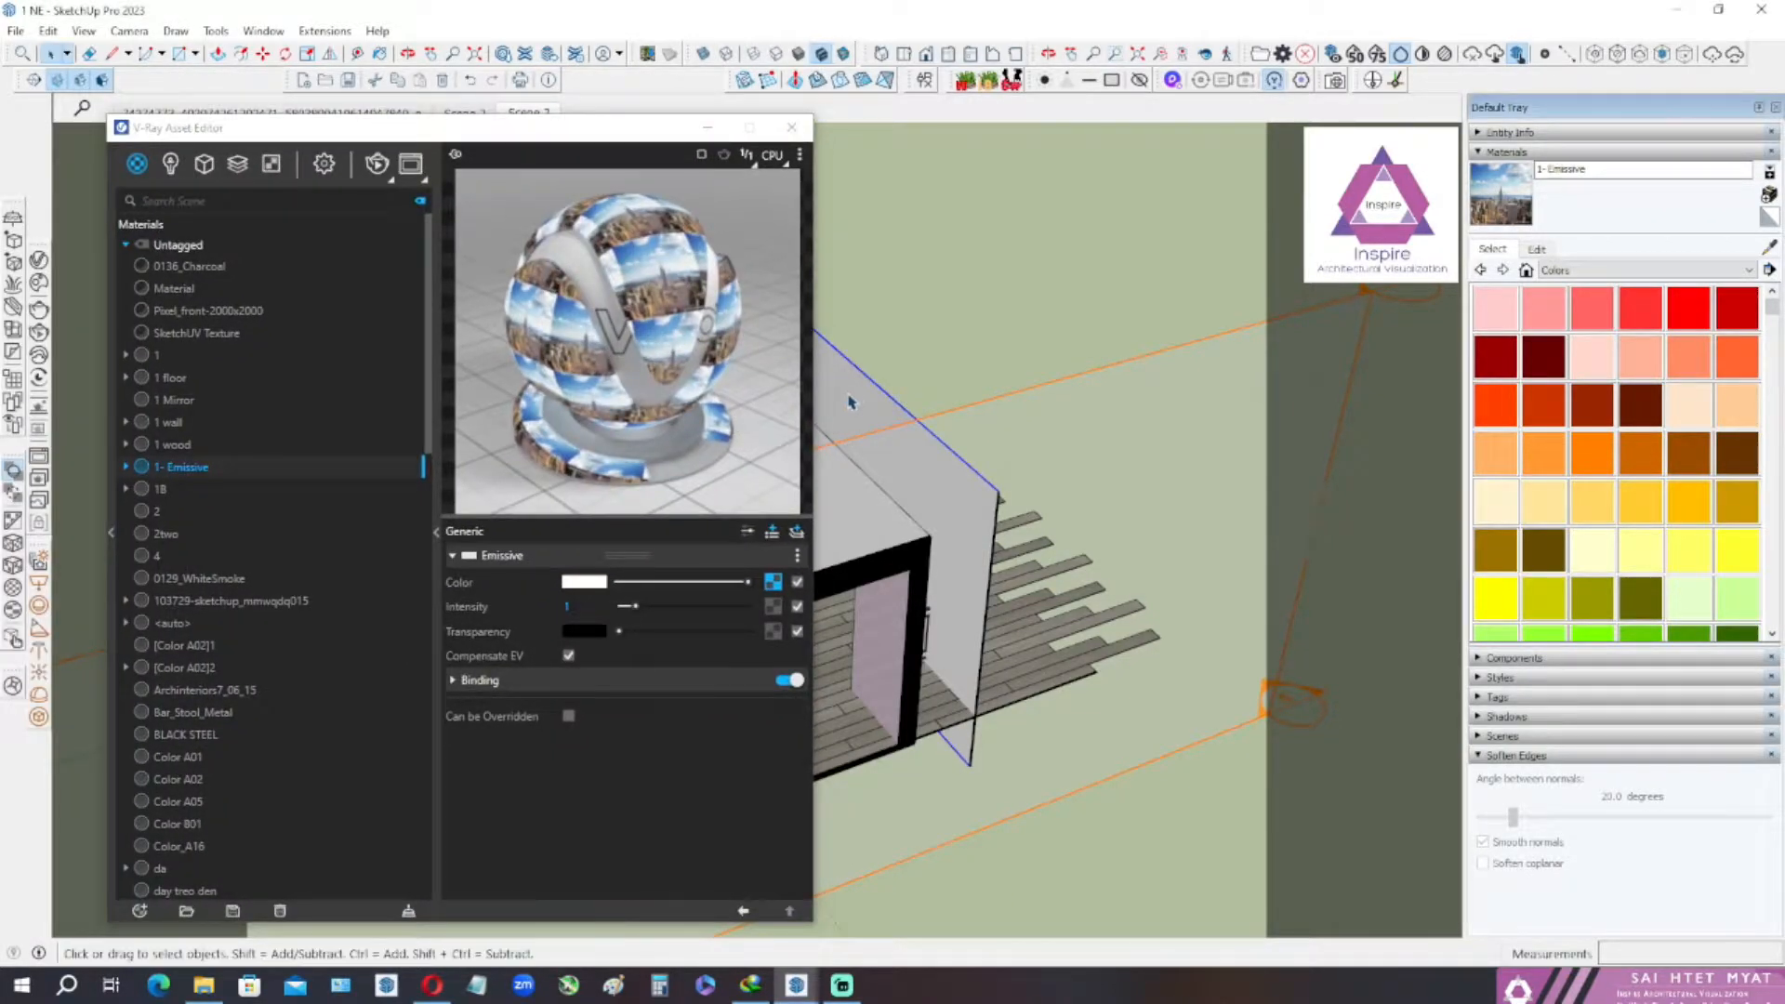
{"action": "right_click", "coordinate": [186, 464]}
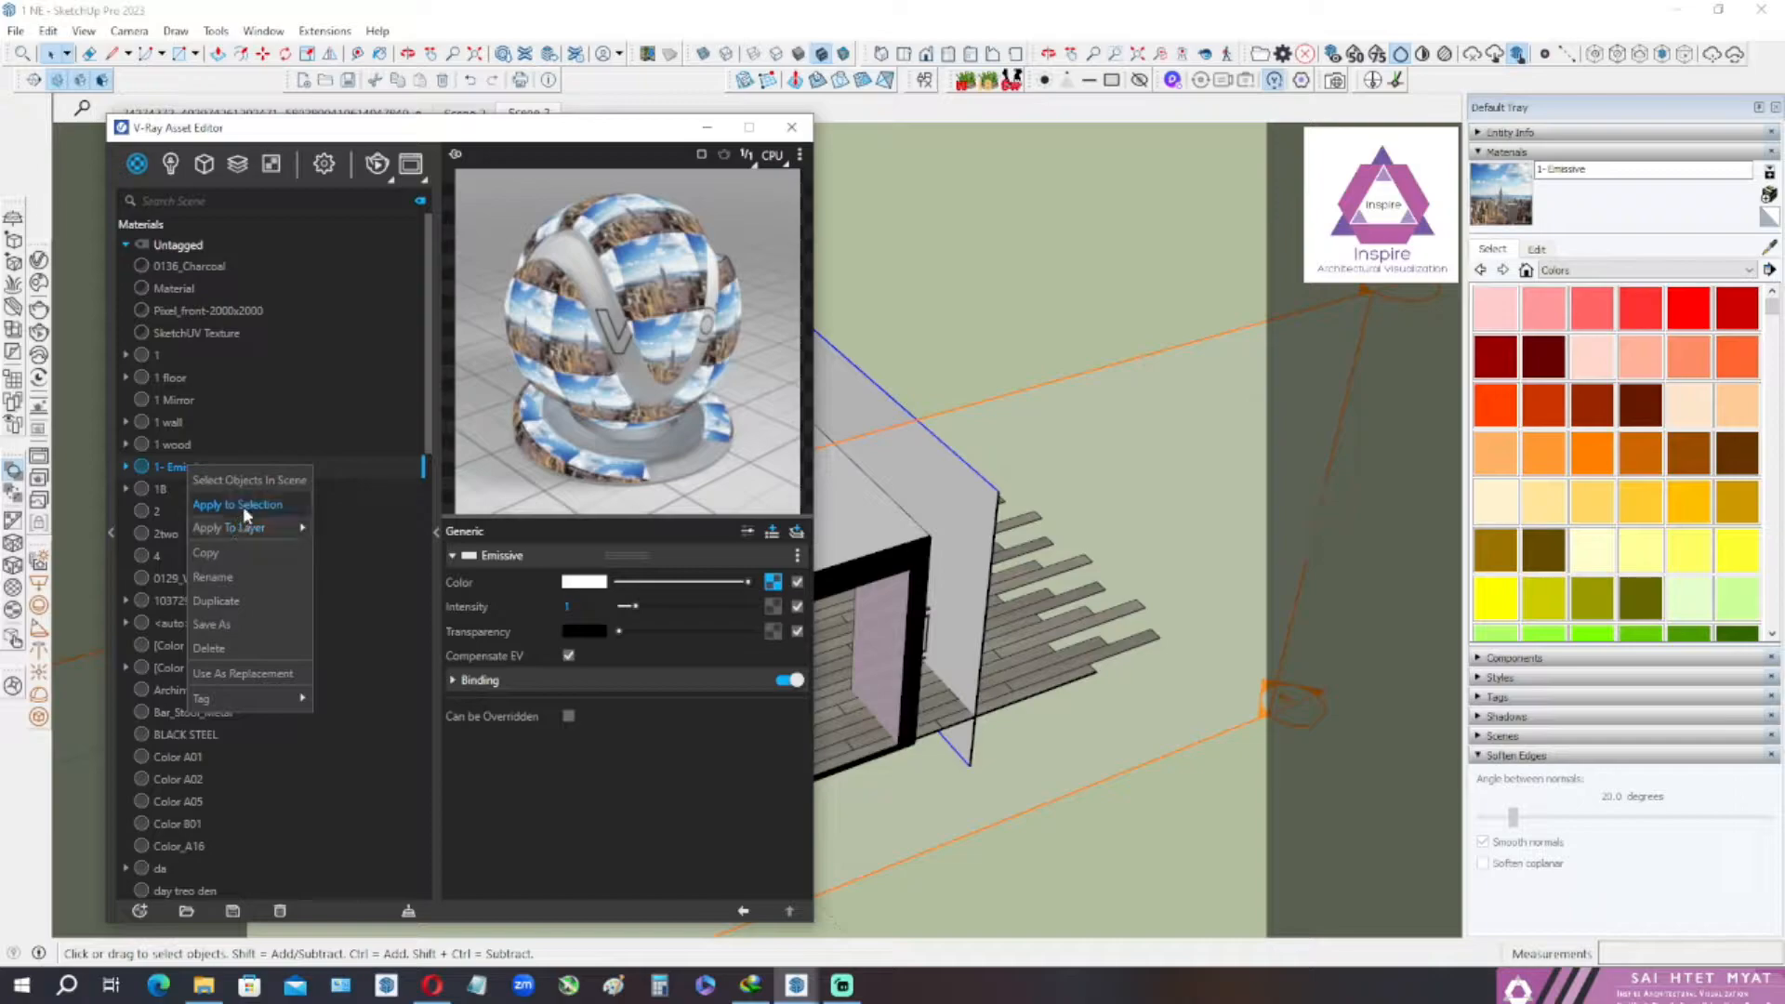
{"action": "left_click", "coordinate": [243, 506]}
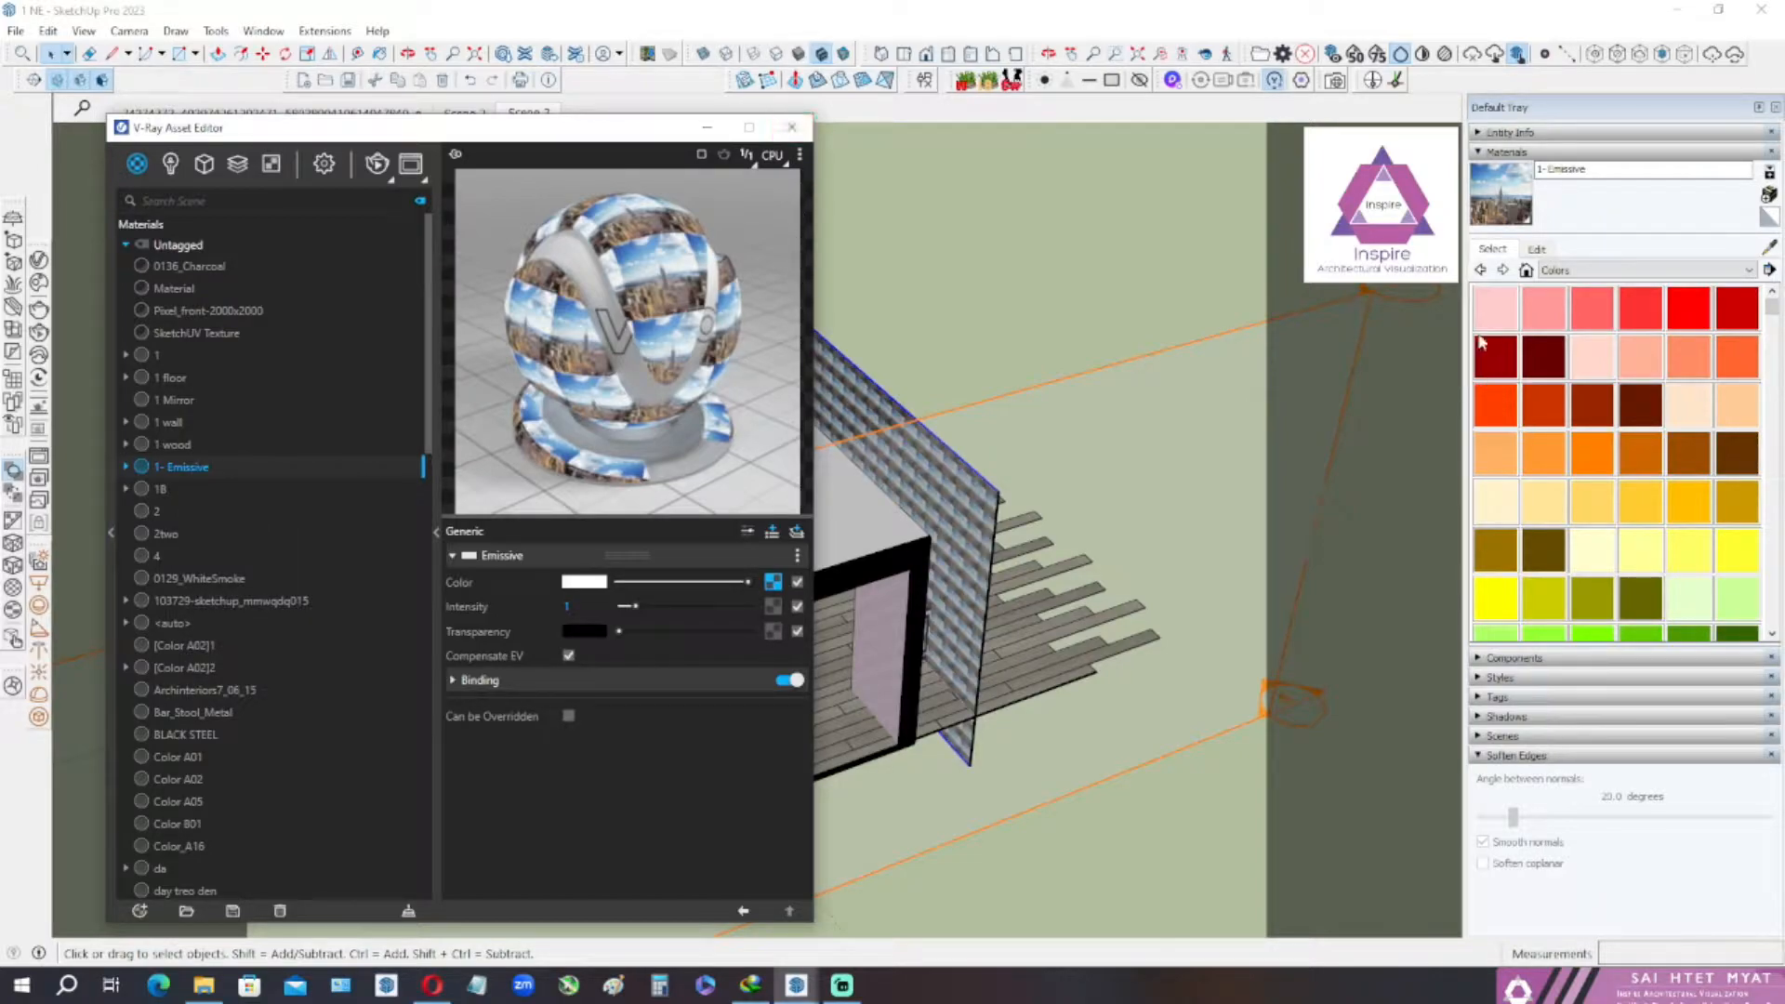
- Set the texture size of the 1- Emissive material to 30'
{"action": "left_click", "coordinate": [1536, 249]}
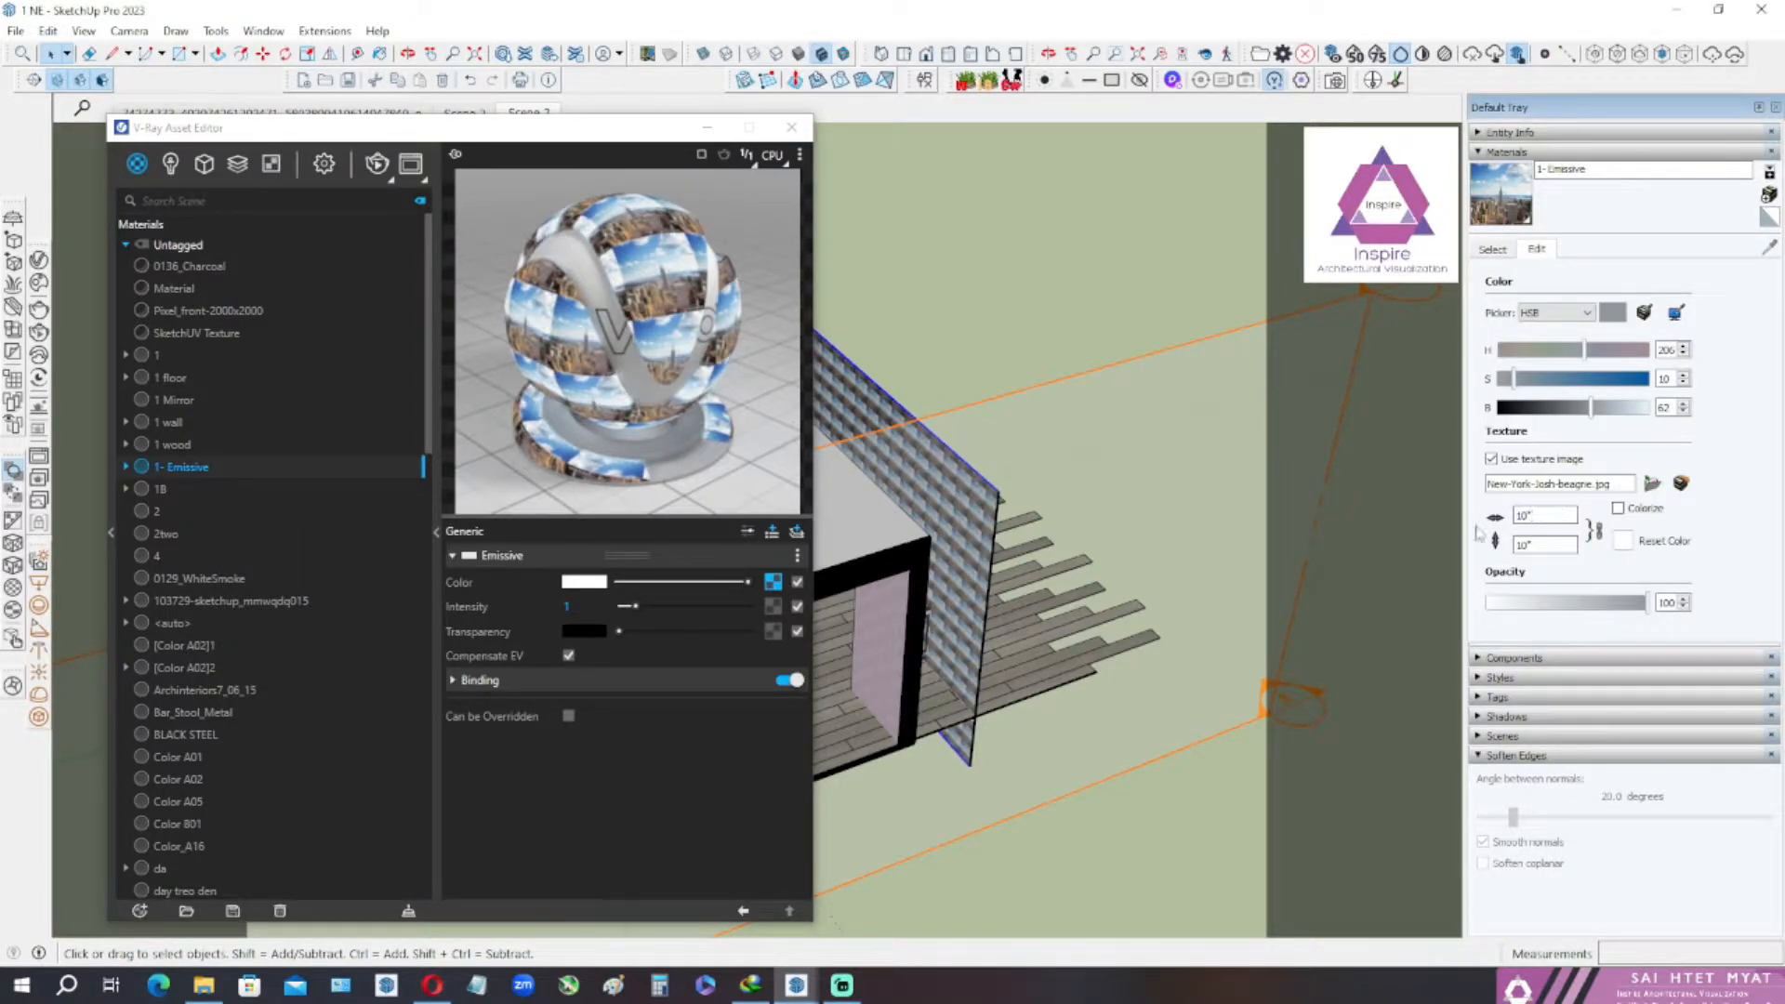
{"action": "key", "text": "BackSpace"}
{"action": "key", "text": "BackSpace"}
{"action": "key", "text": "BackSpace"}
{"action": "type", "text": "30"}
{"action": "key", "text": "Return"}
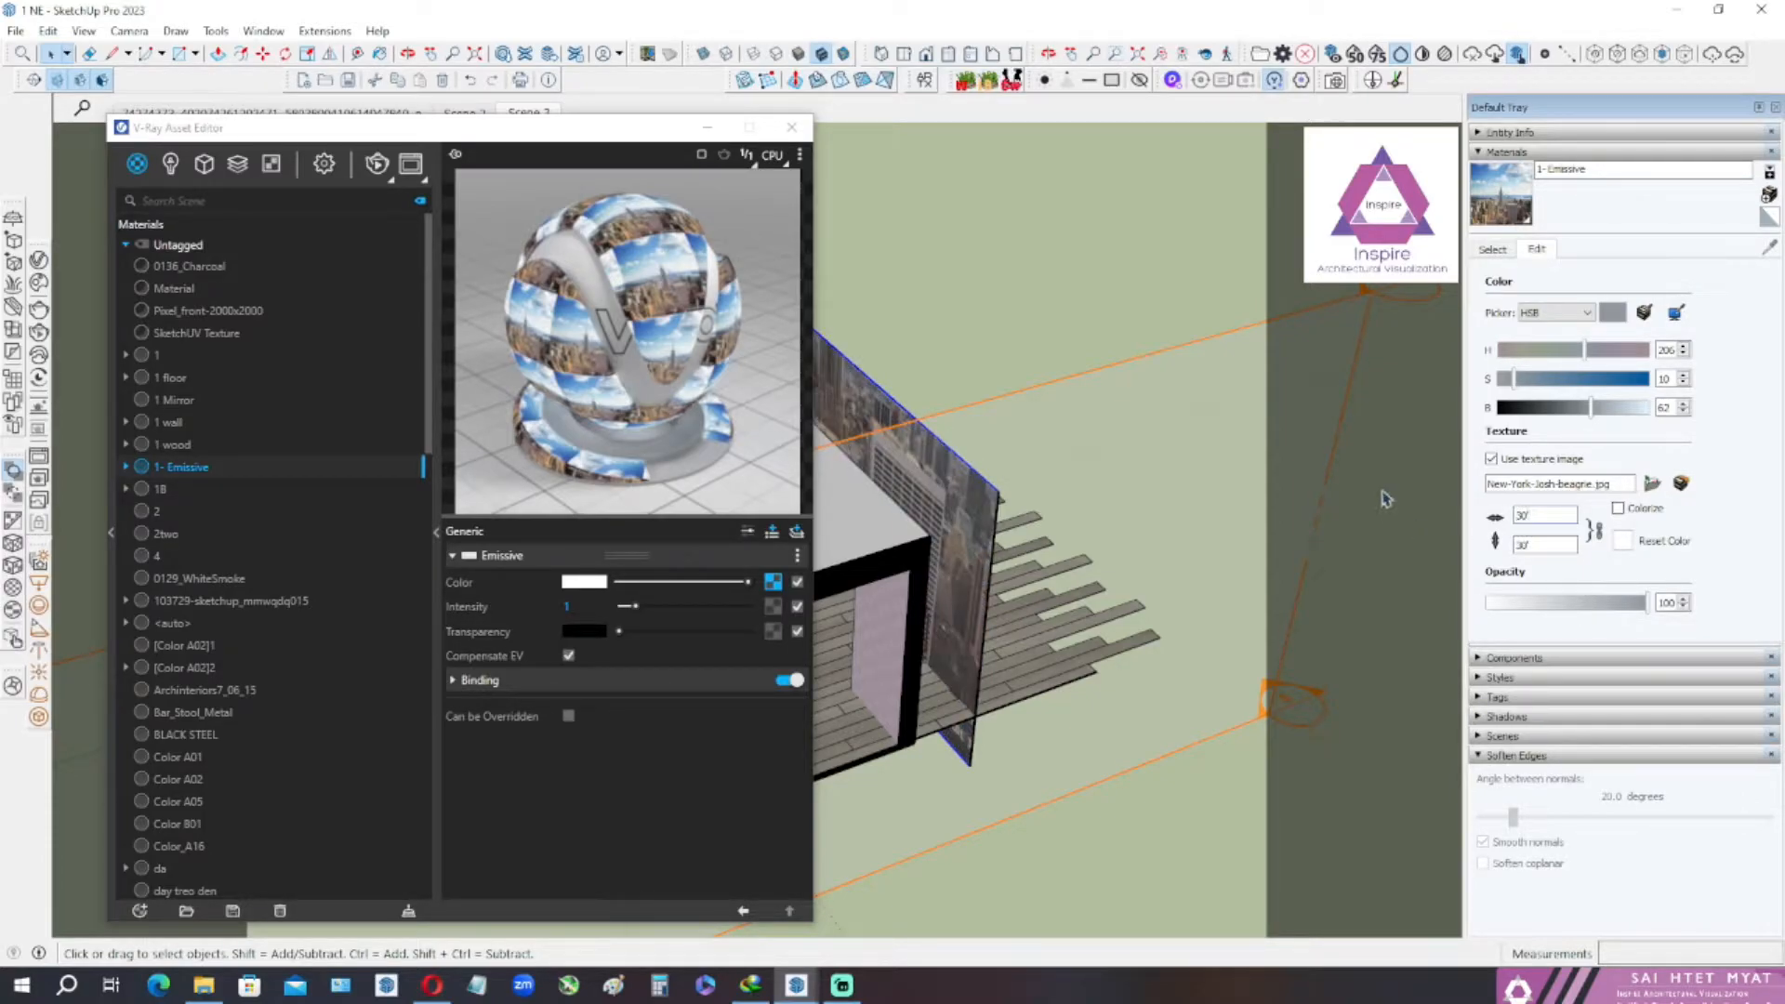
- Set the 1- Emissive texture size to 20' and close the V-Ray Asset Editor
{"action": "middle_click_drag", "start_coordinate": [940, 392], "coordinate": [1375, 580]}
{"action": "key", "text": "BackSpace"}
{"action": "key", "text": "BackSpace"}
{"action": "key", "text": "BackSpace"}
{"action": "type", "text": "20'"}
{"action": "middle_click_drag", "start_coordinate": [1190, 678], "coordinate": [1080, 605]}
{"action": "left_click", "coordinate": [804, 133]}
{"action": "middle_click_drag", "start_coordinate": [1115, 850], "coordinate": [823, 657]}
{"action": "scroll", "coordinate": [929, 664], "scroll_direction": "up", "scroll_amount": 5}
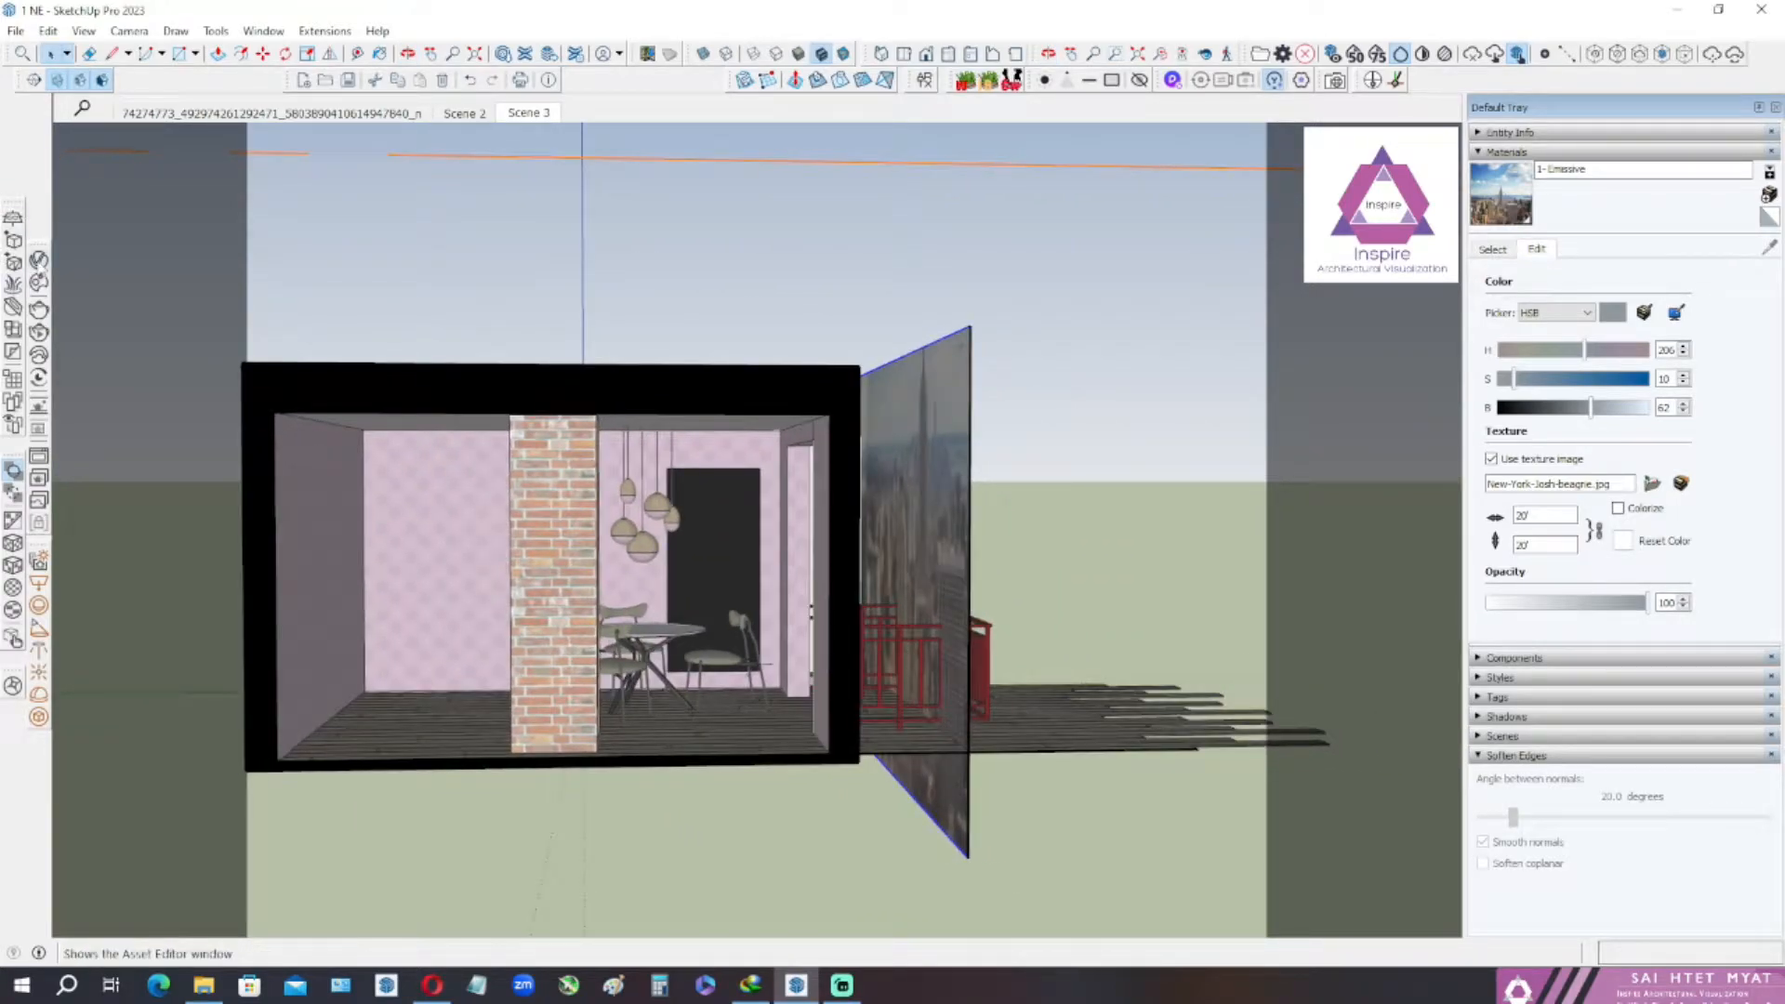
- Reopen the V-Ray Asset Editor and enable Camera Rays Only for the SectionPlane clipper
{"action": "left_click", "coordinate": [39, 261]}
{"action": "left_click_drag", "start_coordinate": [542, 138], "coordinate": [1463, 124]}
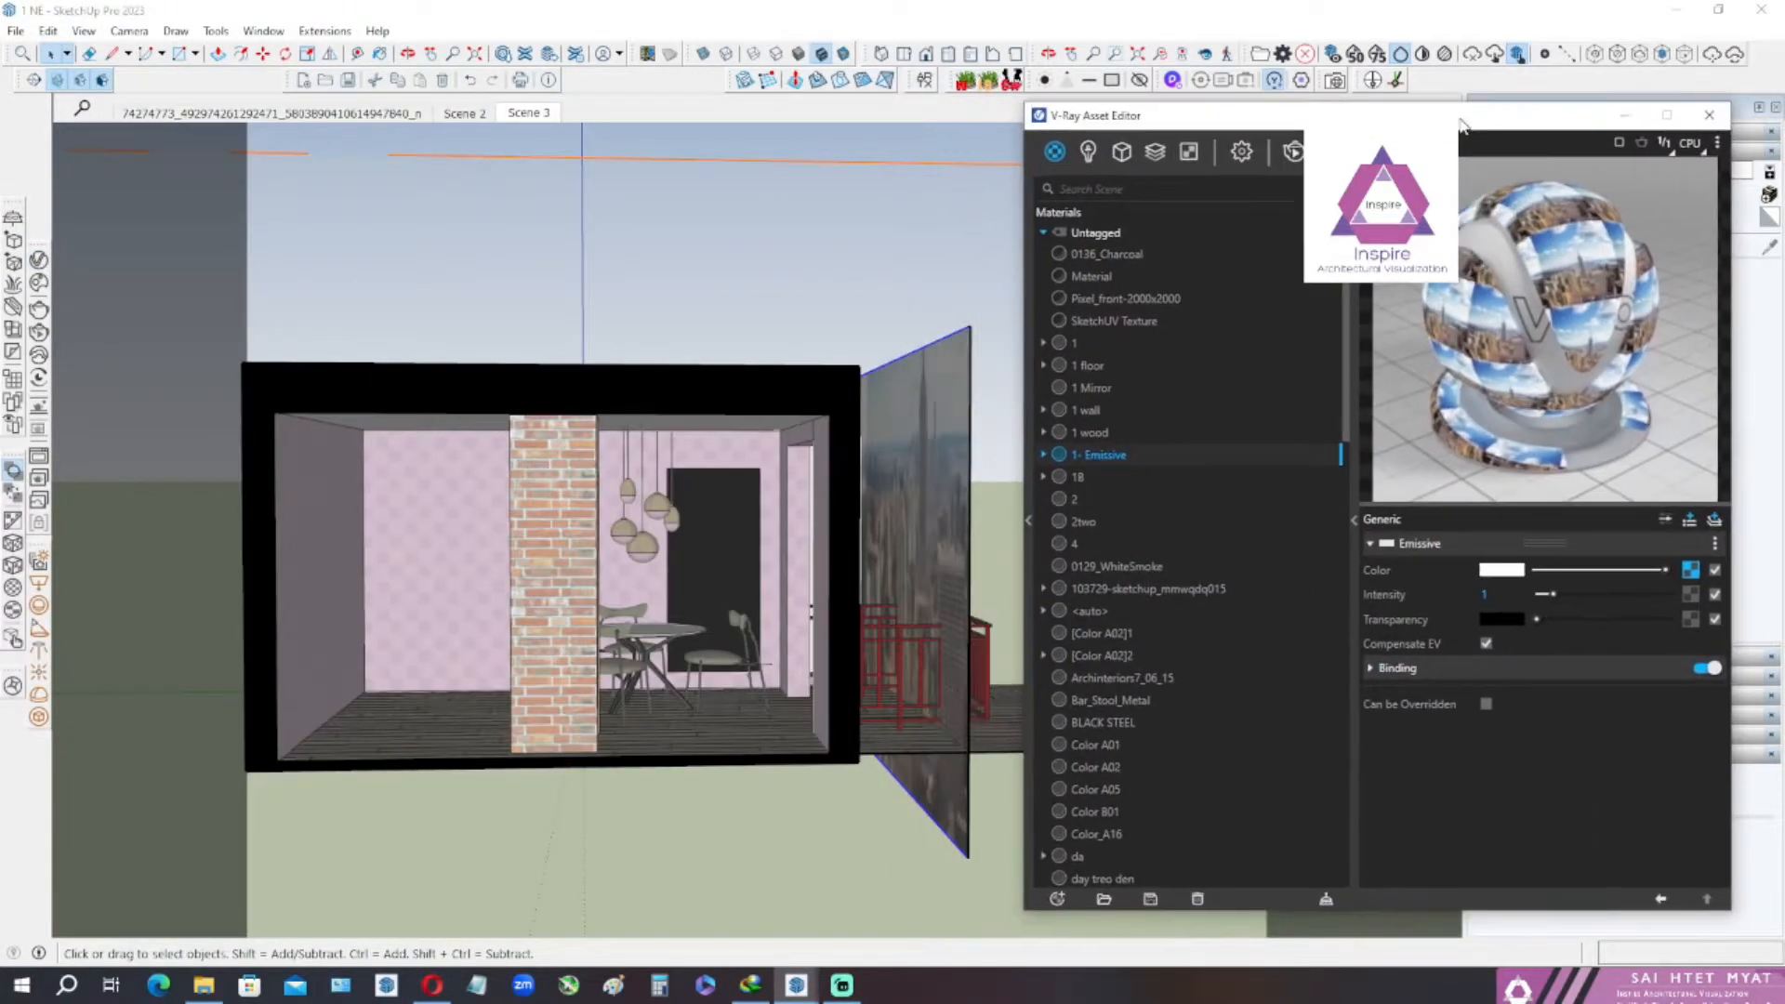
{"action": "left_click", "coordinate": [1122, 152]}
{"action": "left_click", "coordinate": [1110, 251]}
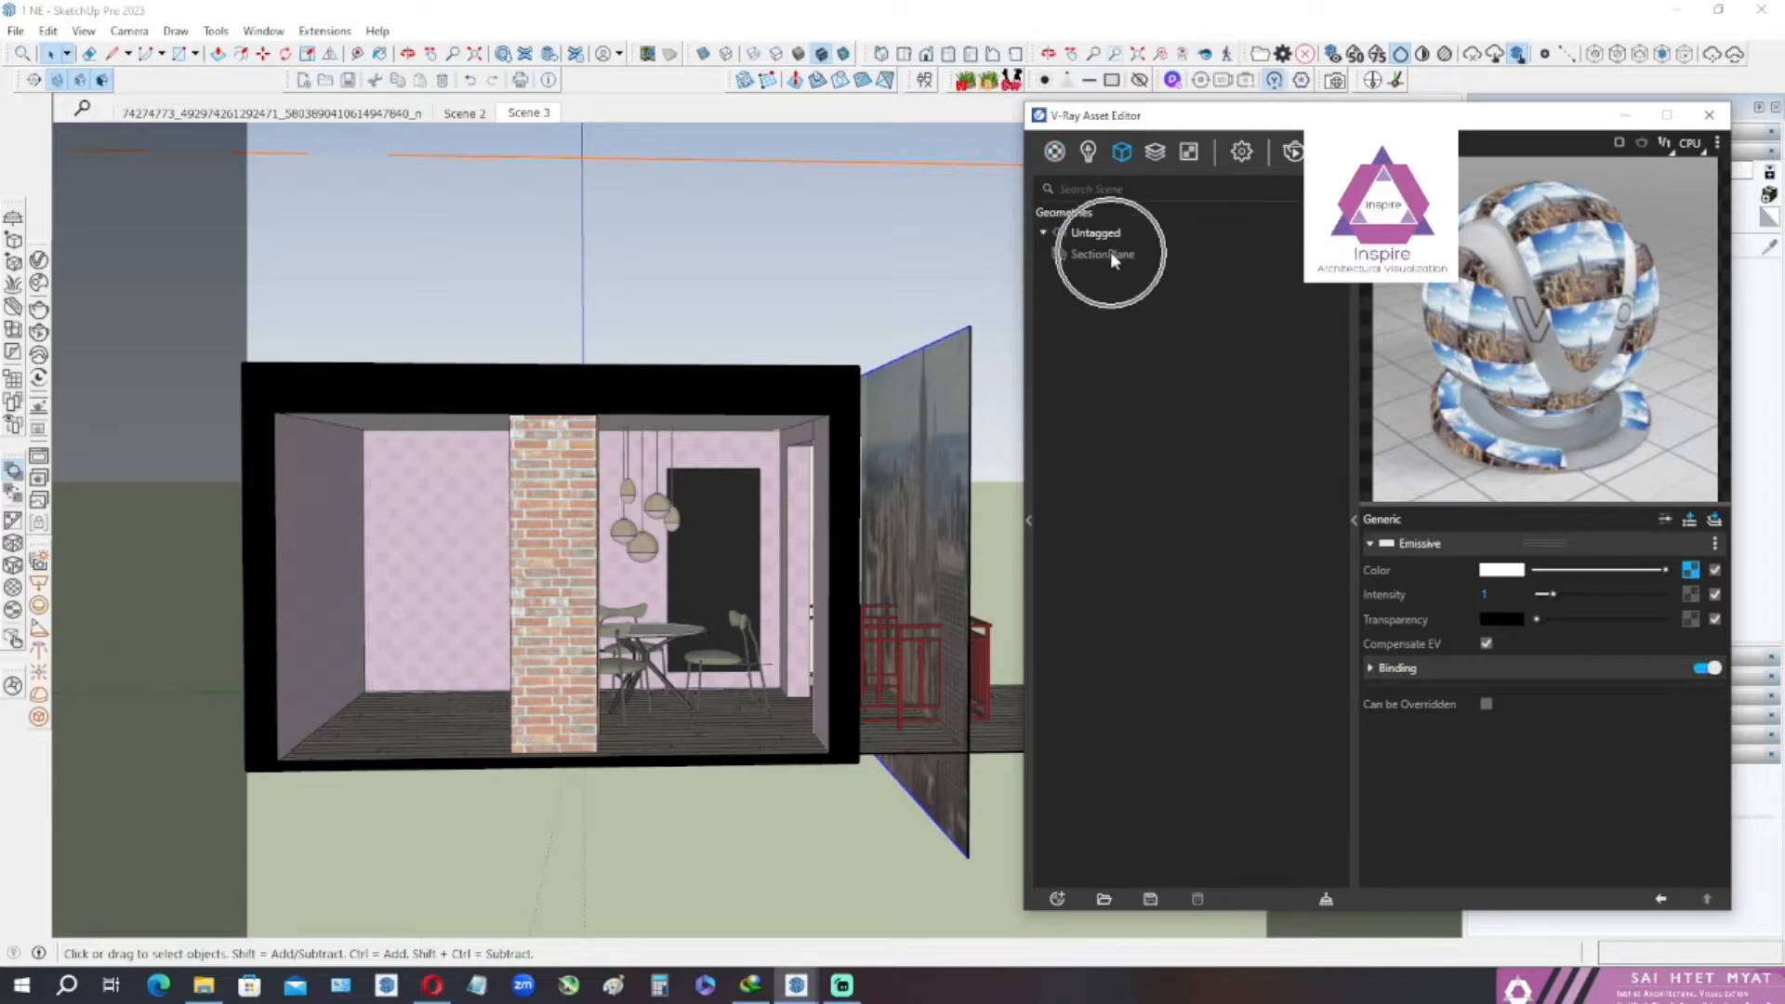
{"action": "left_click", "coordinate": [1458, 640]}
{"action": "left_click", "coordinate": [1486, 693]}
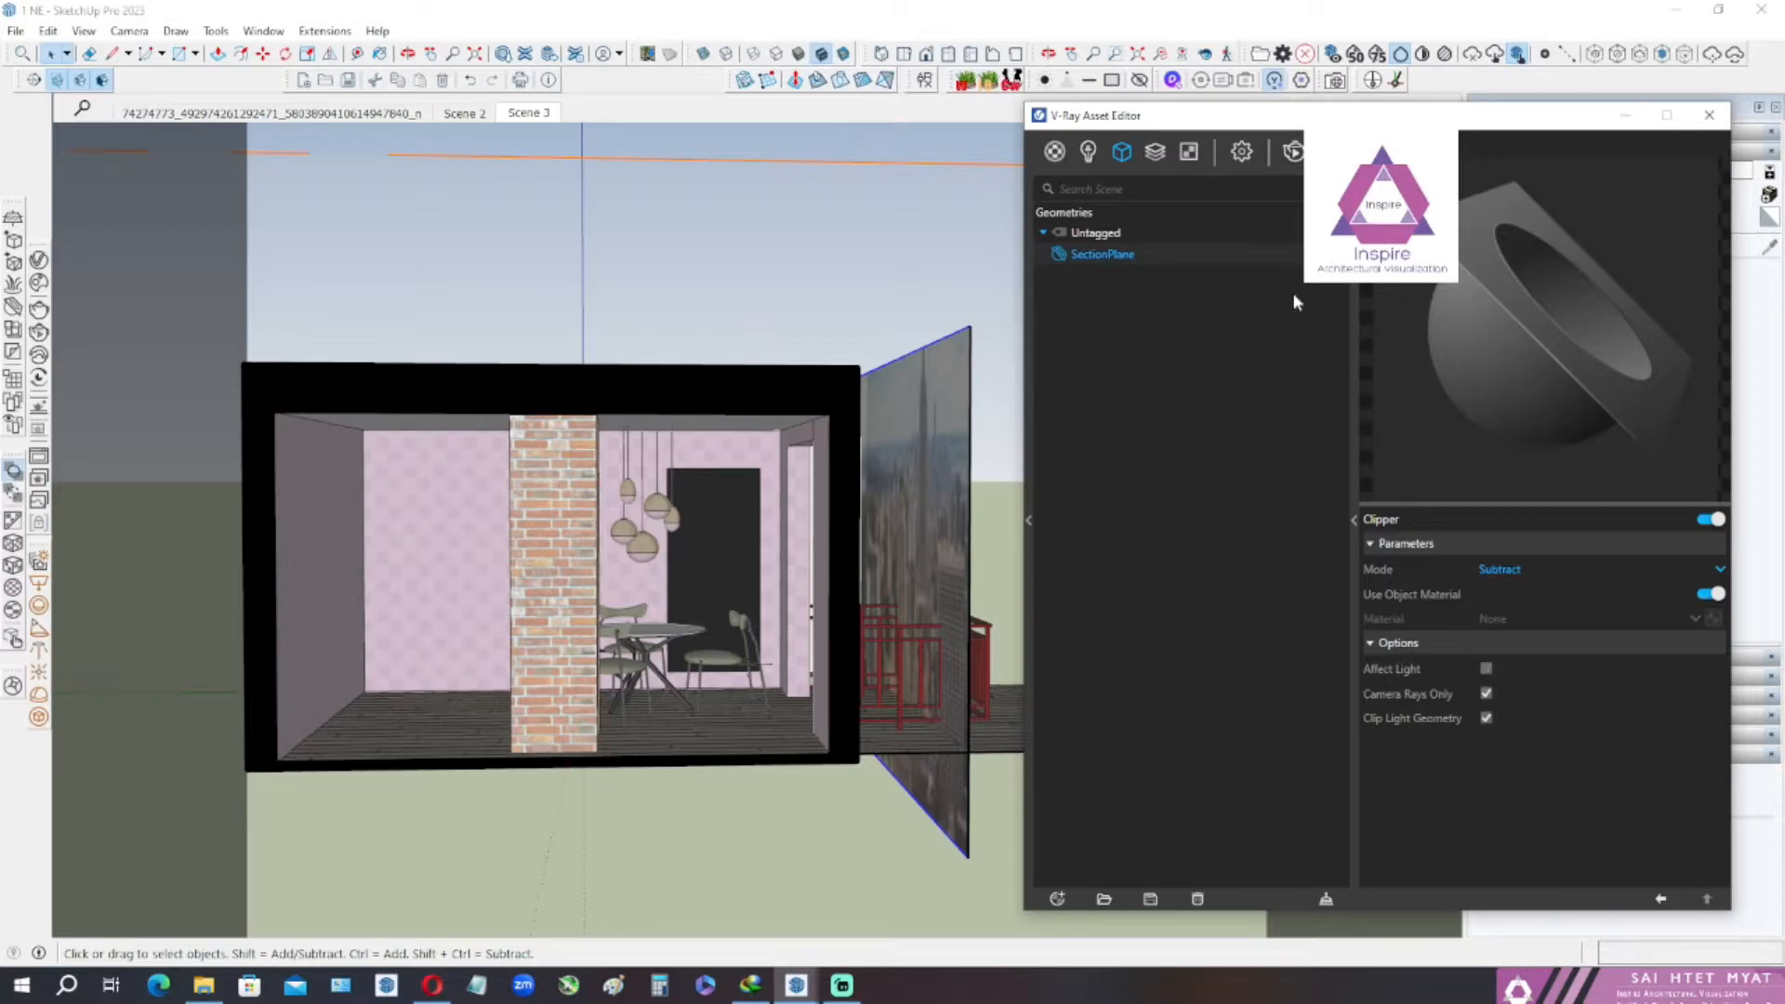
{"action": "middle_click_drag", "start_coordinate": [716, 256], "coordinate": [723, 258]}
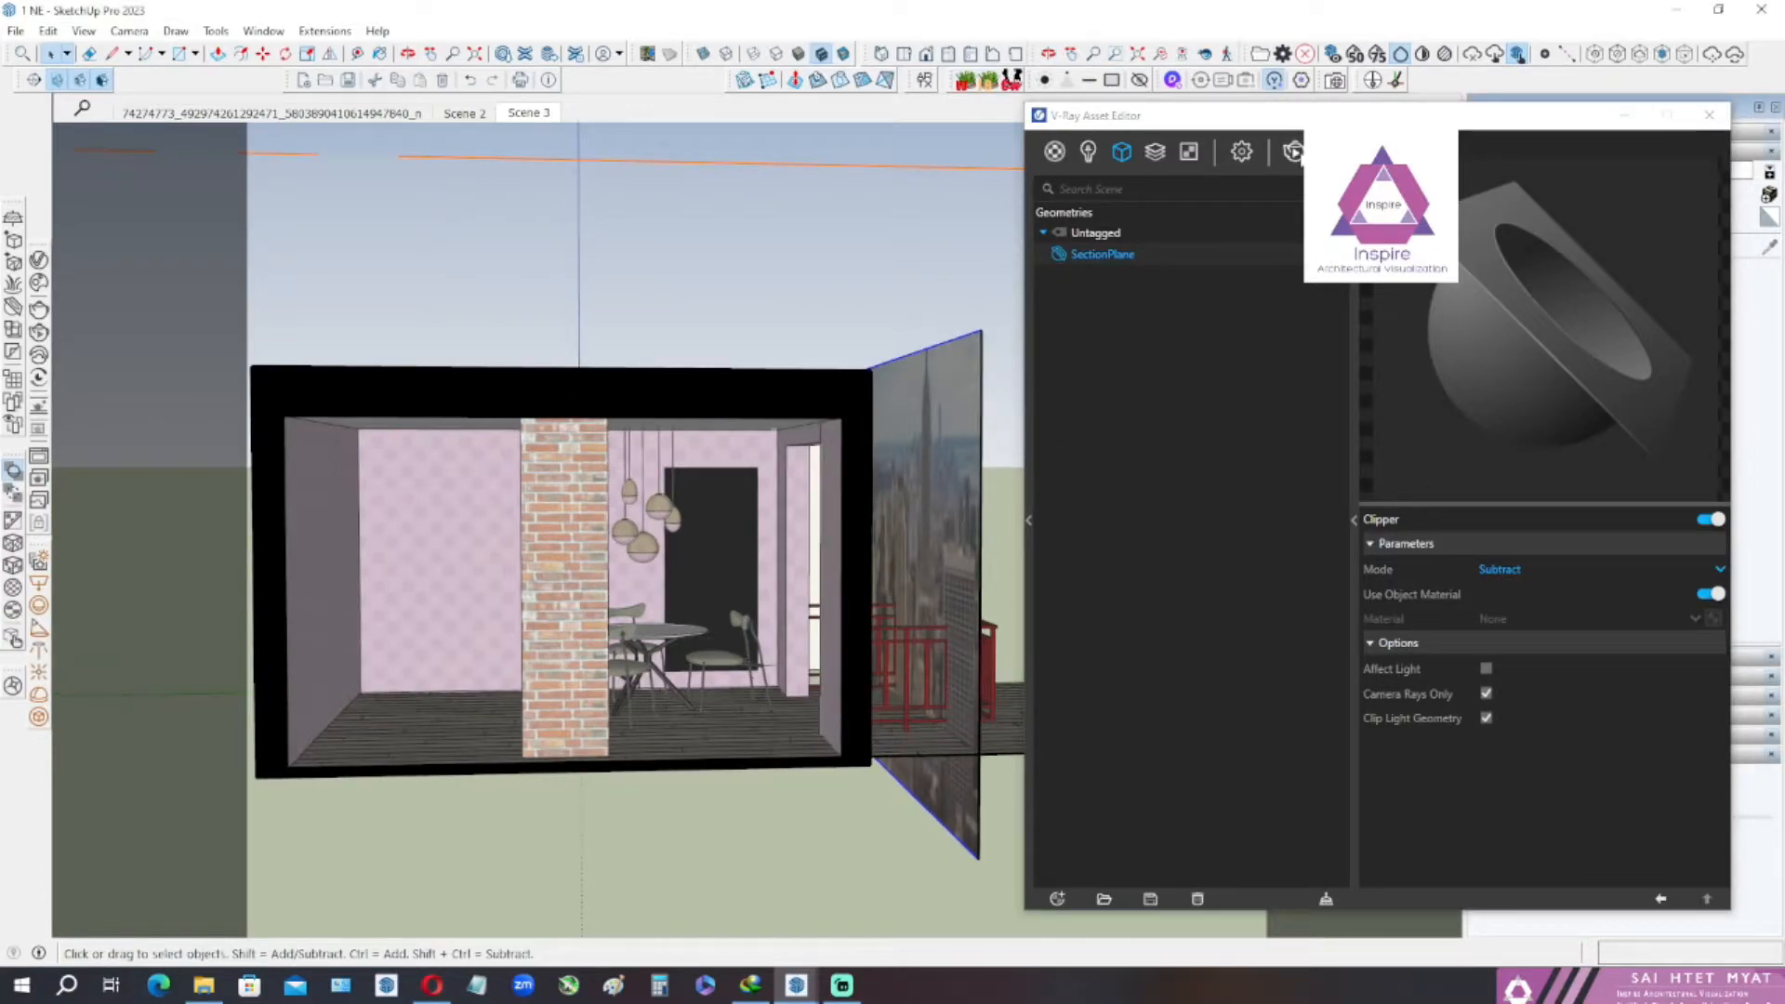
- Check the render output size and aspect ratio, and start an interactive render with a closer view of the room
{"action": "left_click", "coordinate": [1242, 155]}
{"action": "left_click", "coordinate": [1141, 377]}
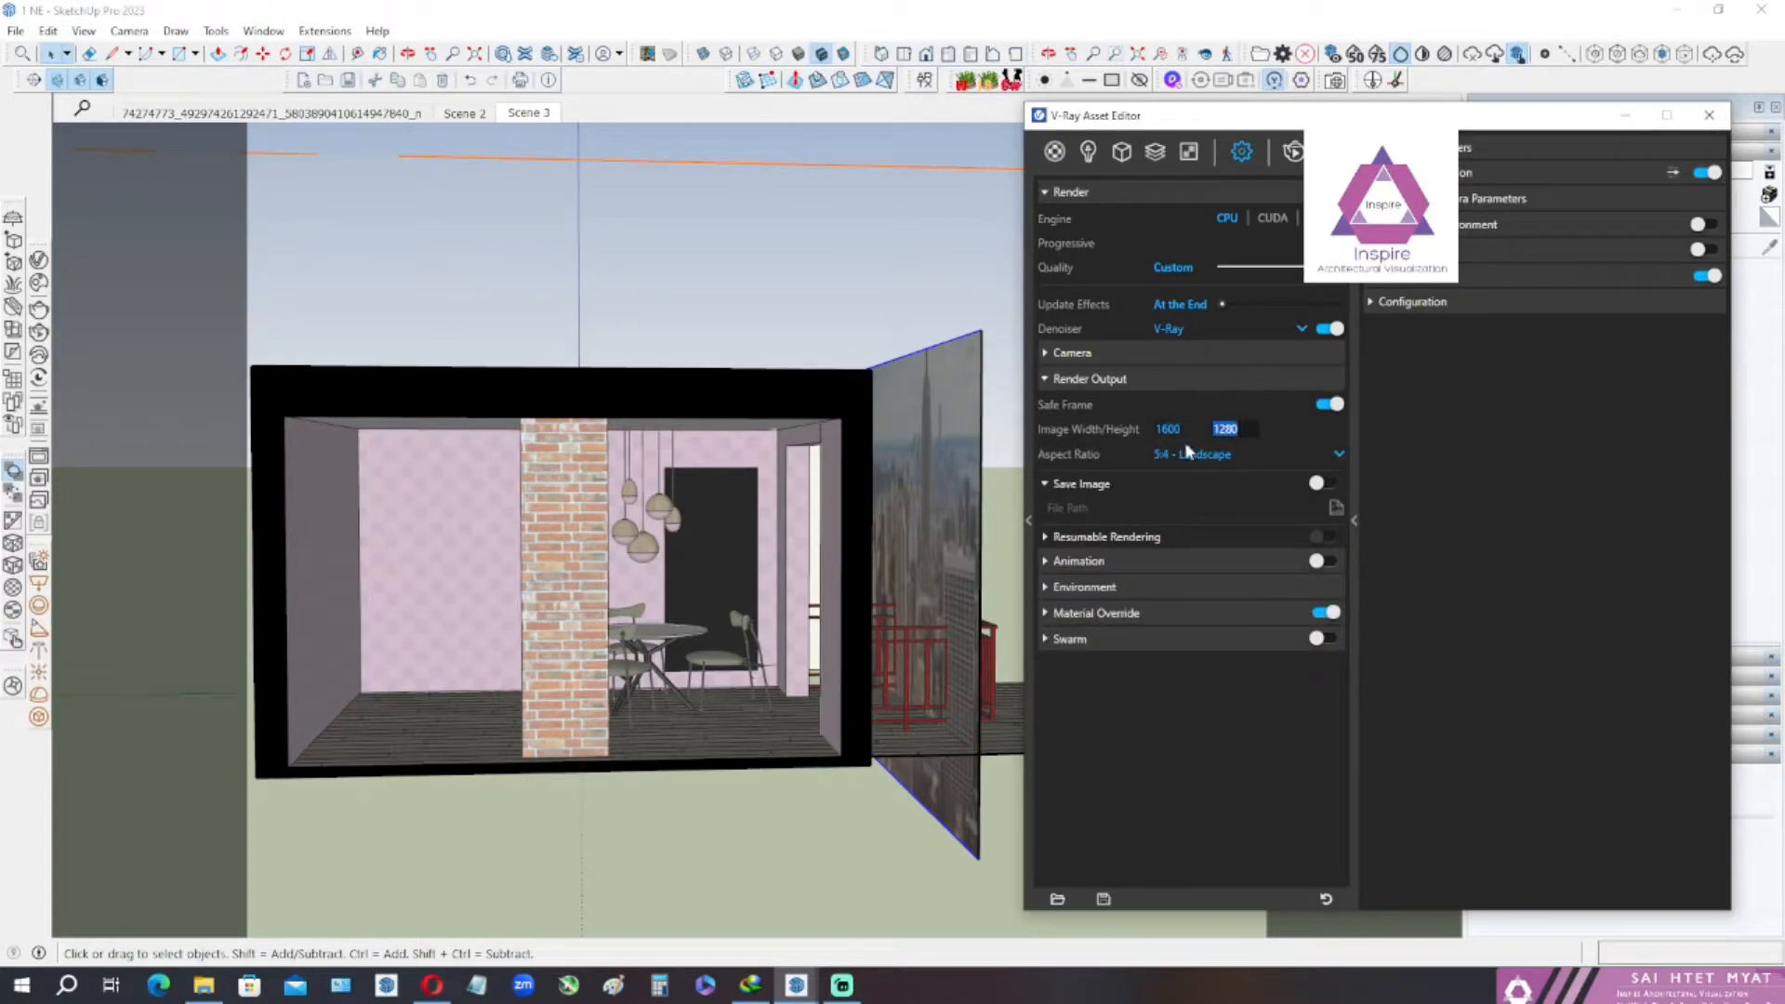
{"action": "left_click", "coordinate": [1189, 454]}
{"action": "left_click", "coordinate": [1189, 454]}
{"action": "left_click", "coordinate": [1296, 155]}
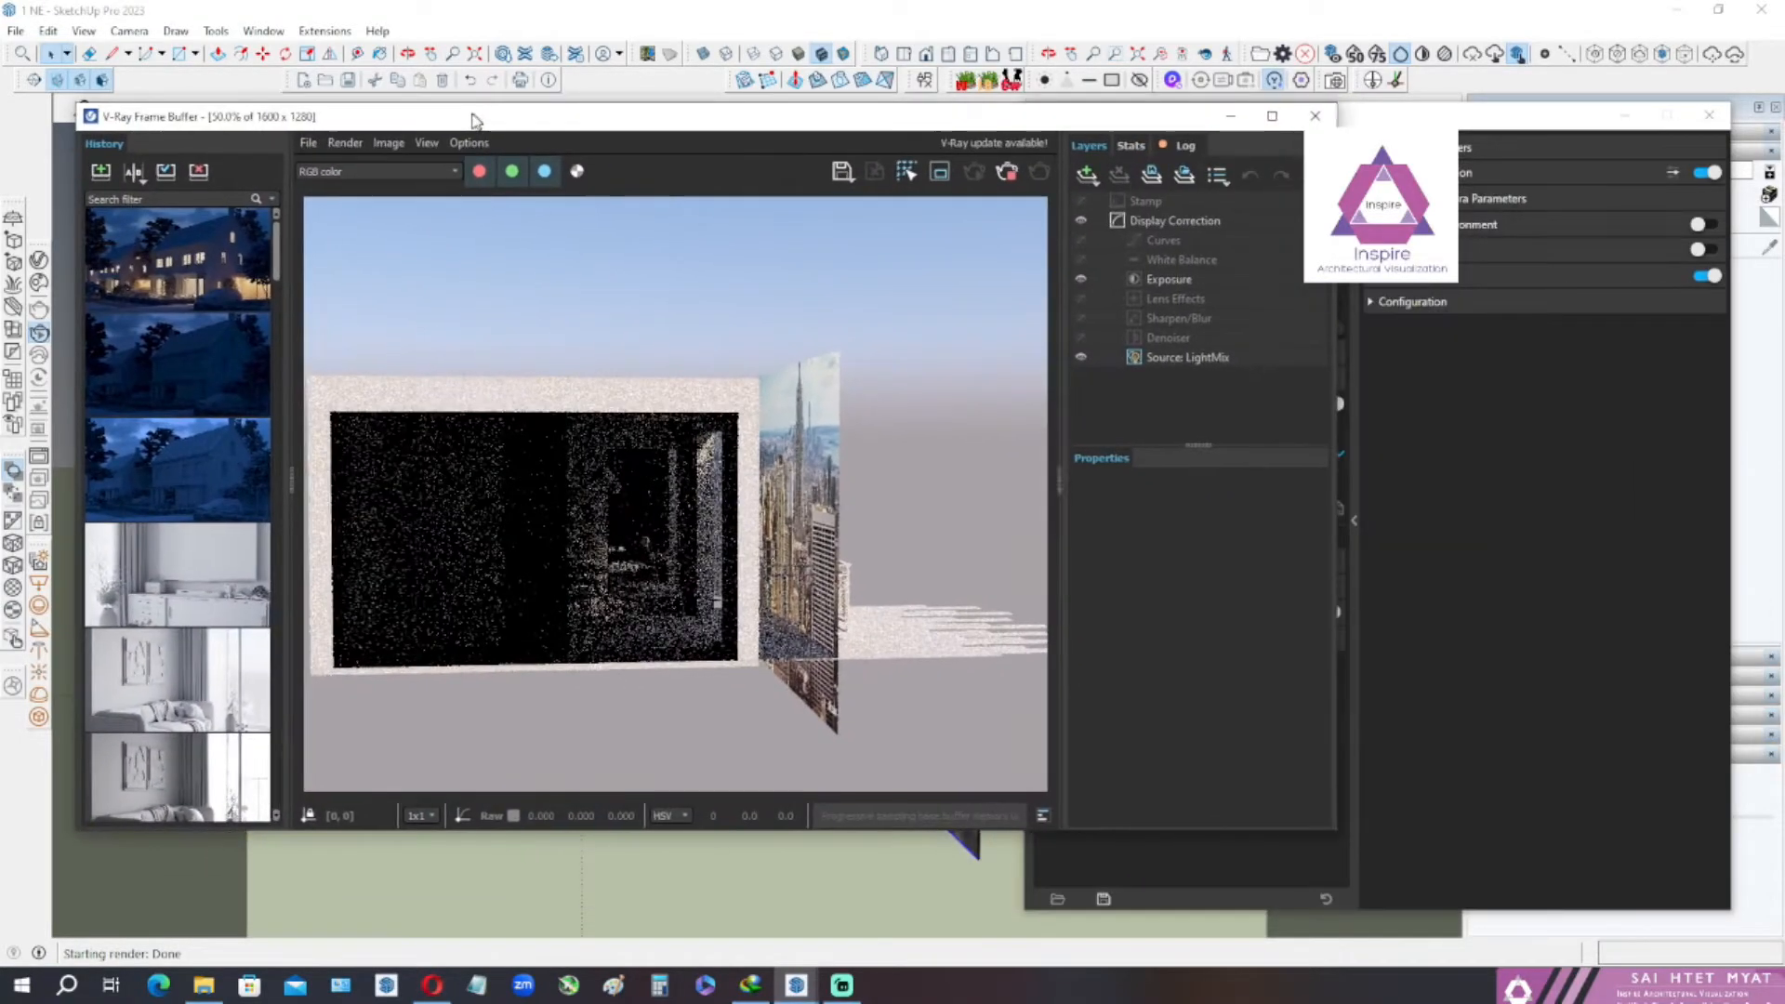
{"action": "left_click_drag", "start_coordinate": [1057, 128], "coordinate": [1147, 54]}
{"action": "mouse_move", "coordinate": [751, 842]}
{"action": "middle_mouse_down"}
{"action": "mouse_move", "coordinate": [837, 800]}
{"action": "mouse_move", "coordinate": [882, 879]}
{"action": "mouse_move", "coordinate": [893, 849]}
{"action": "middle_mouse_up"}
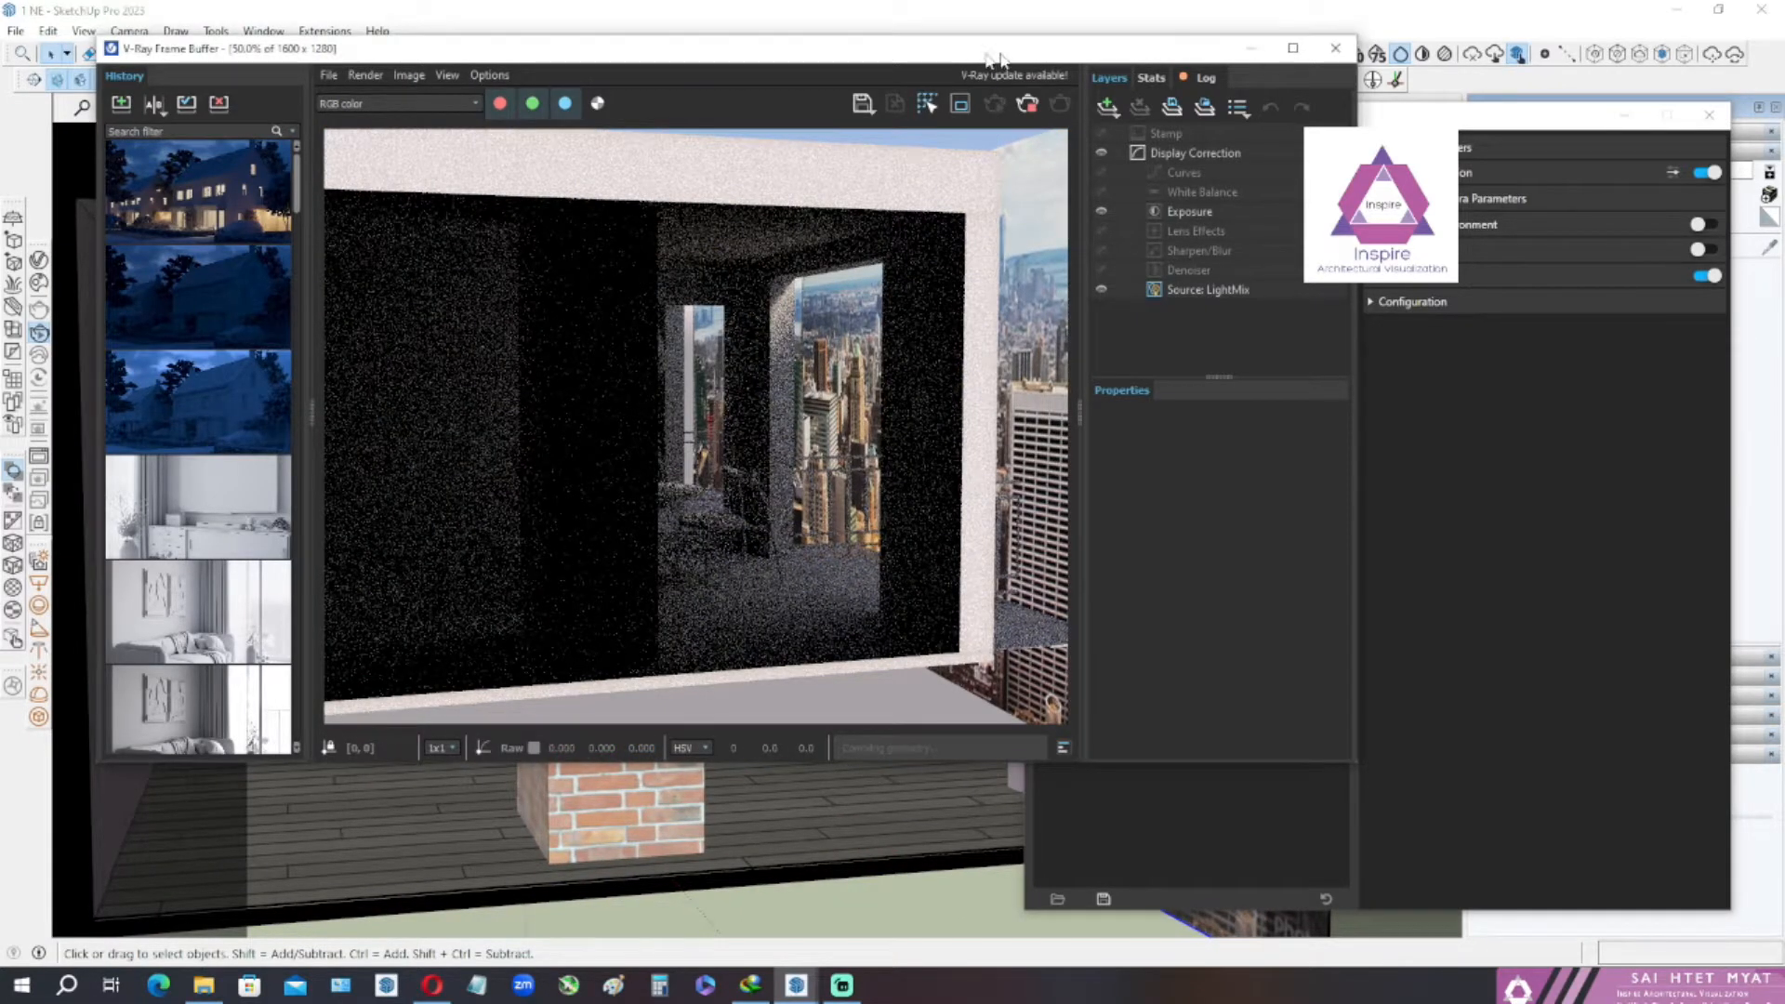
{"action": "left_click_drag", "start_coordinate": [1010, 58], "coordinate": [851, 57]}
- Rotate the SunLight's custom orientation through several directions and settle on a horizontal angle of about 229.6
{"action": "left_click", "coordinate": [1525, 435]}
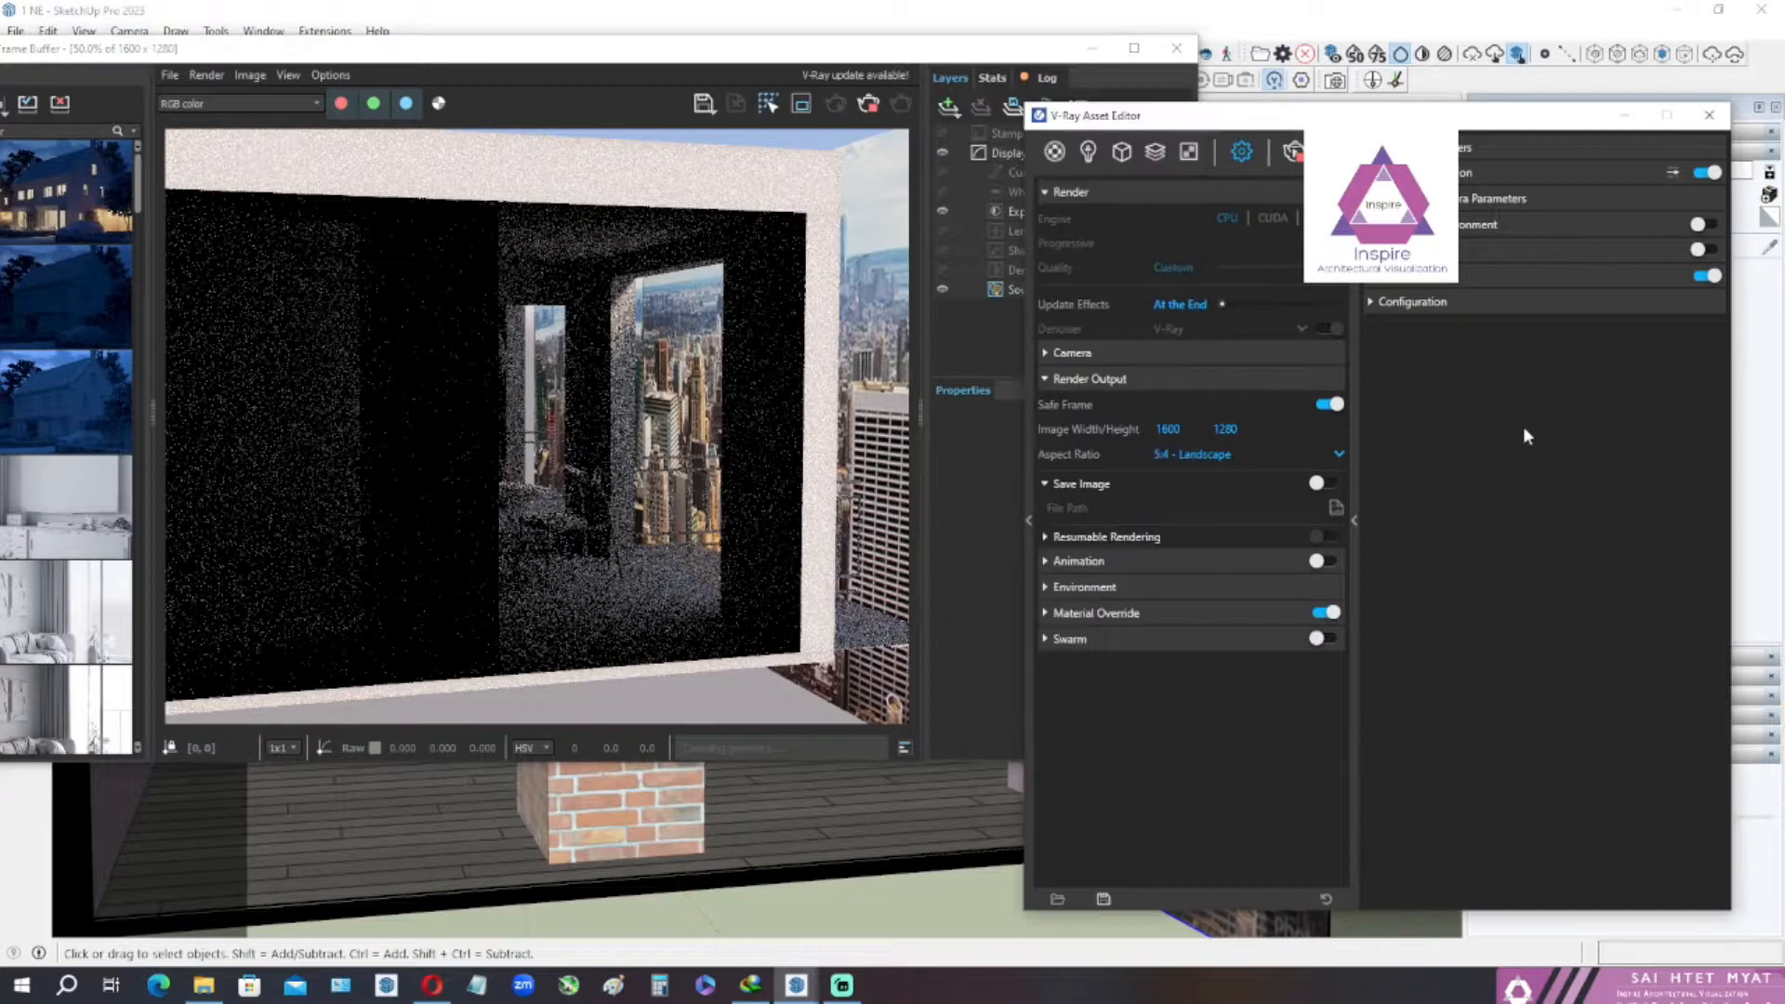
{"action": "left_click", "coordinate": [1087, 152]}
{"action": "left_click", "coordinate": [1095, 255]}
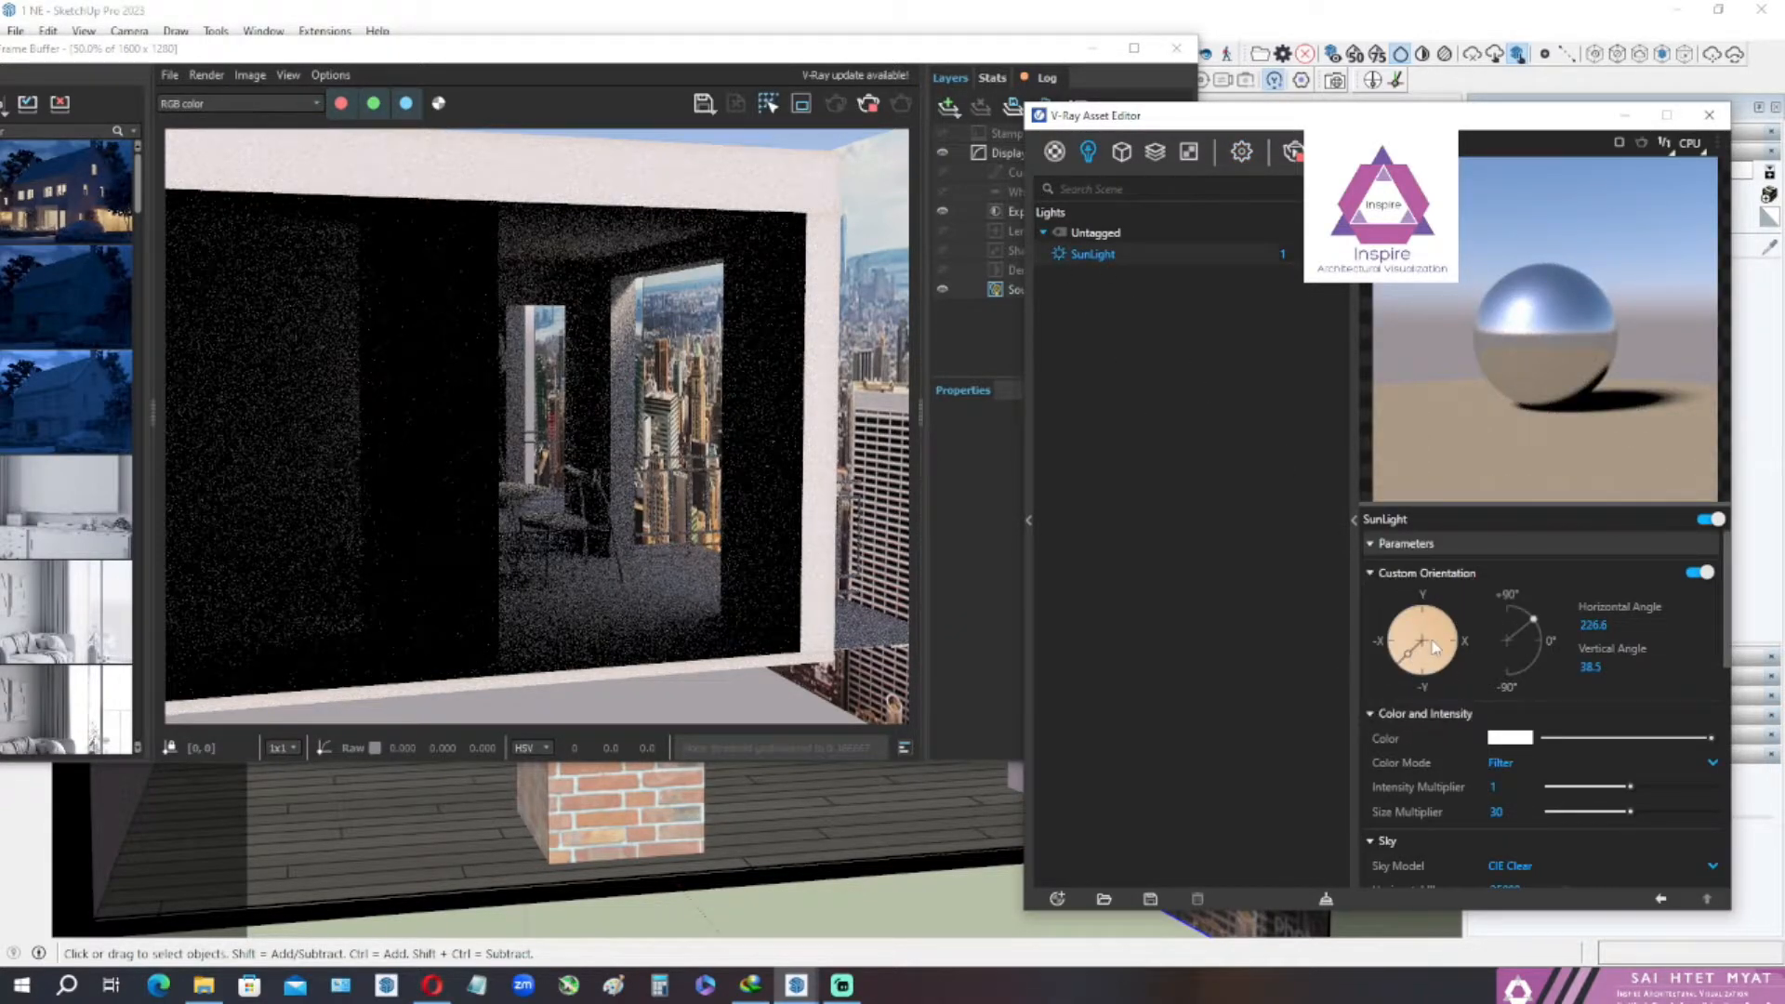
{"action": "left_click_drag", "start_coordinate": [1408, 667], "coordinate": [1430, 675]}
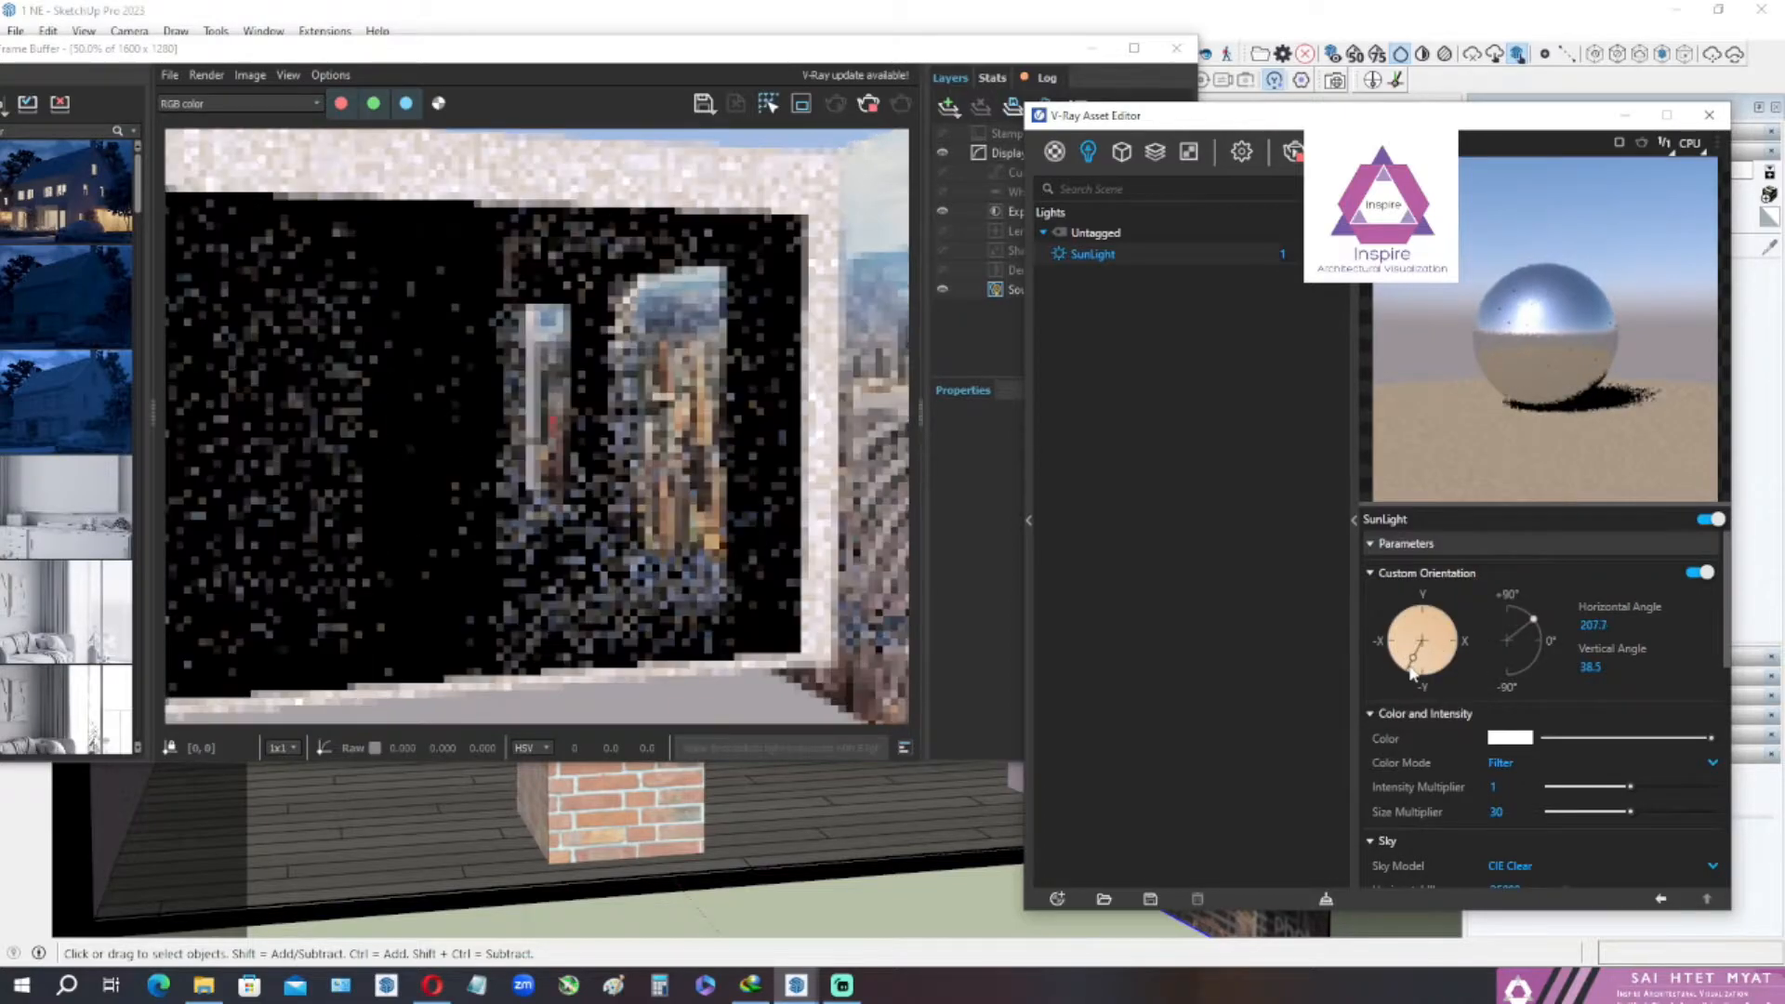
{"action": "left_click_drag", "start_coordinate": [1430, 675], "coordinate": [1436, 664]}
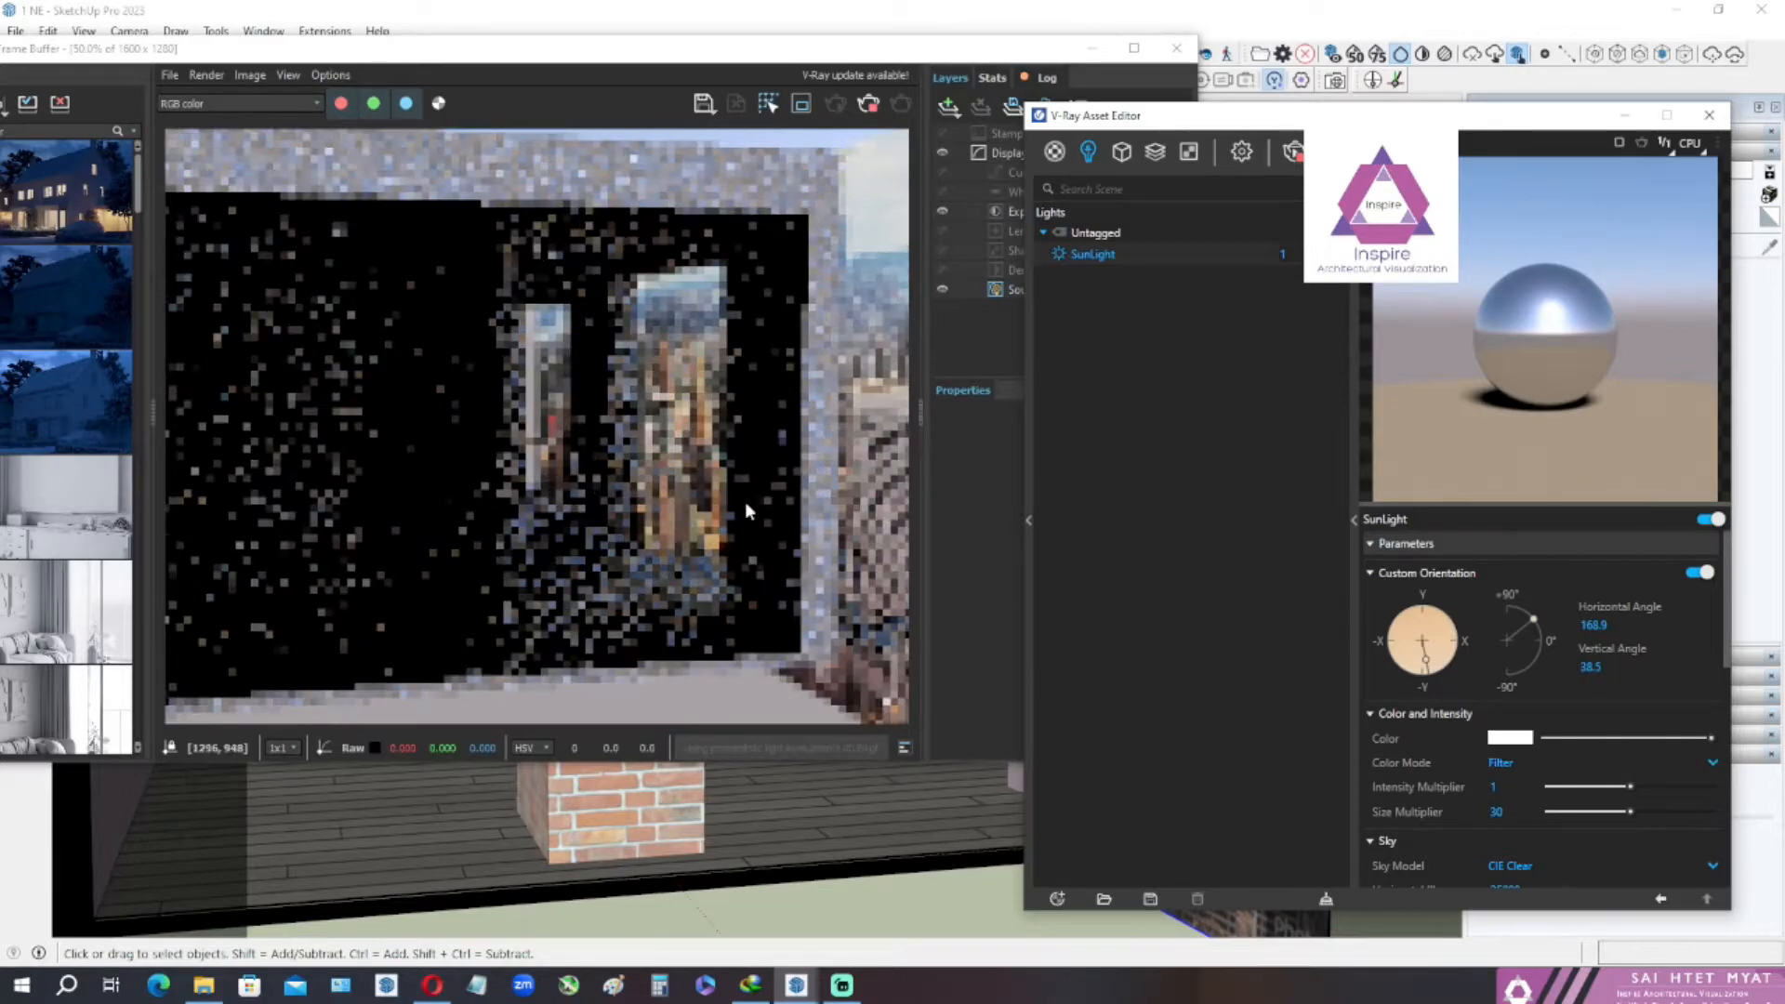
{"action": "mouse_move", "coordinate": [797, 805]}
{"action": "middle_mouse_down"}
{"action": "mouse_move", "coordinate": [776, 836]}
{"action": "mouse_move", "coordinate": [748, 771]}
{"action": "mouse_move", "coordinate": [738, 799]}
{"action": "middle_mouse_up"}
{"action": "scroll", "coordinate": [749, 835], "scroll_direction": "up", "scroll_amount": 3}
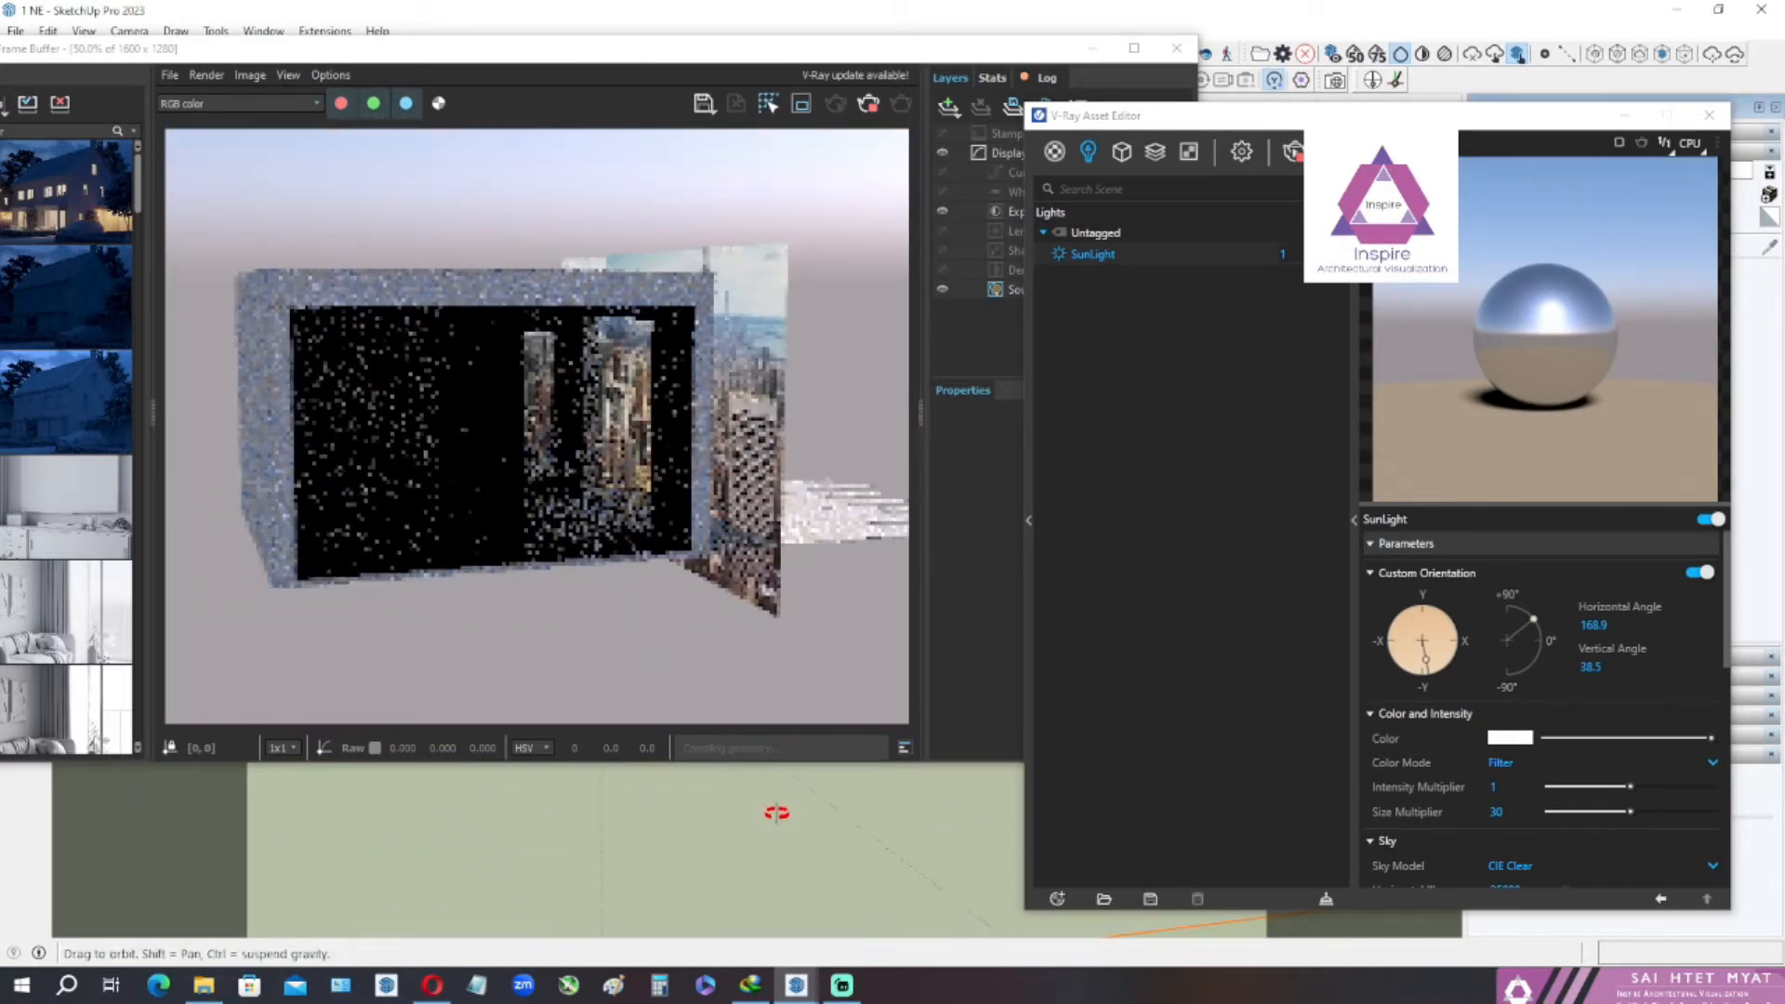
{"action": "left_click_drag", "start_coordinate": [1425, 660], "coordinate": [1409, 667]}
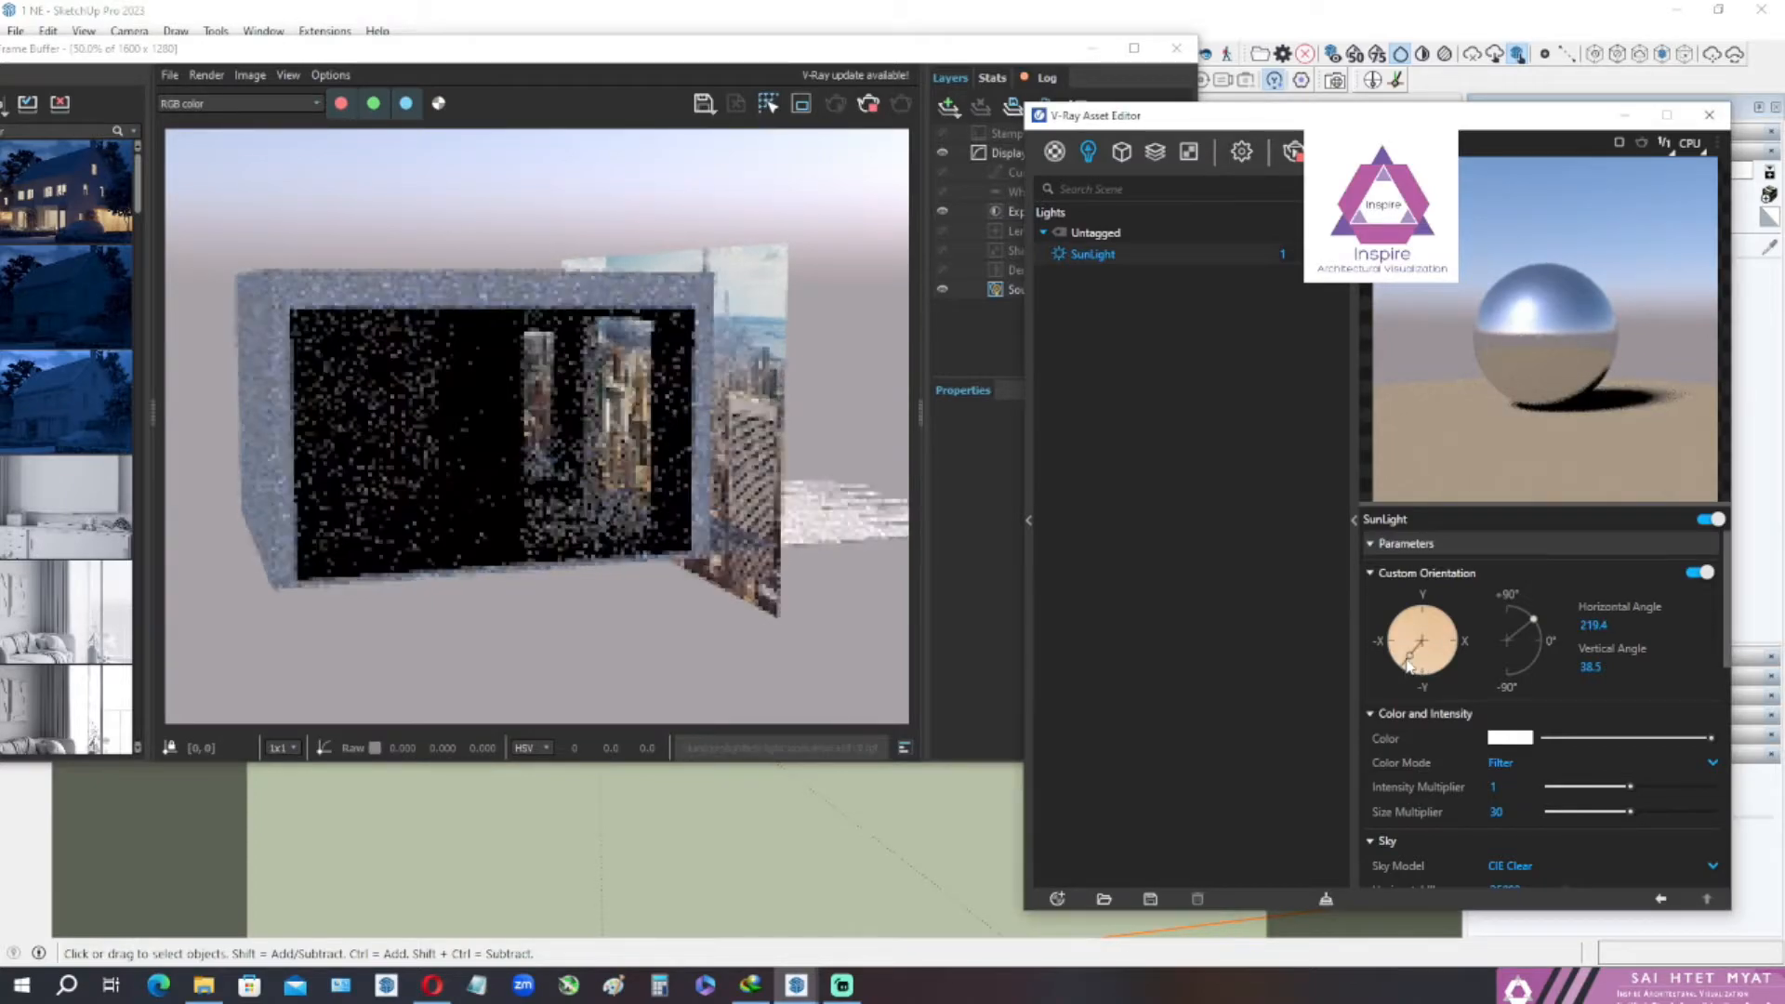
{"action": "left_click", "coordinate": [1409, 654]}
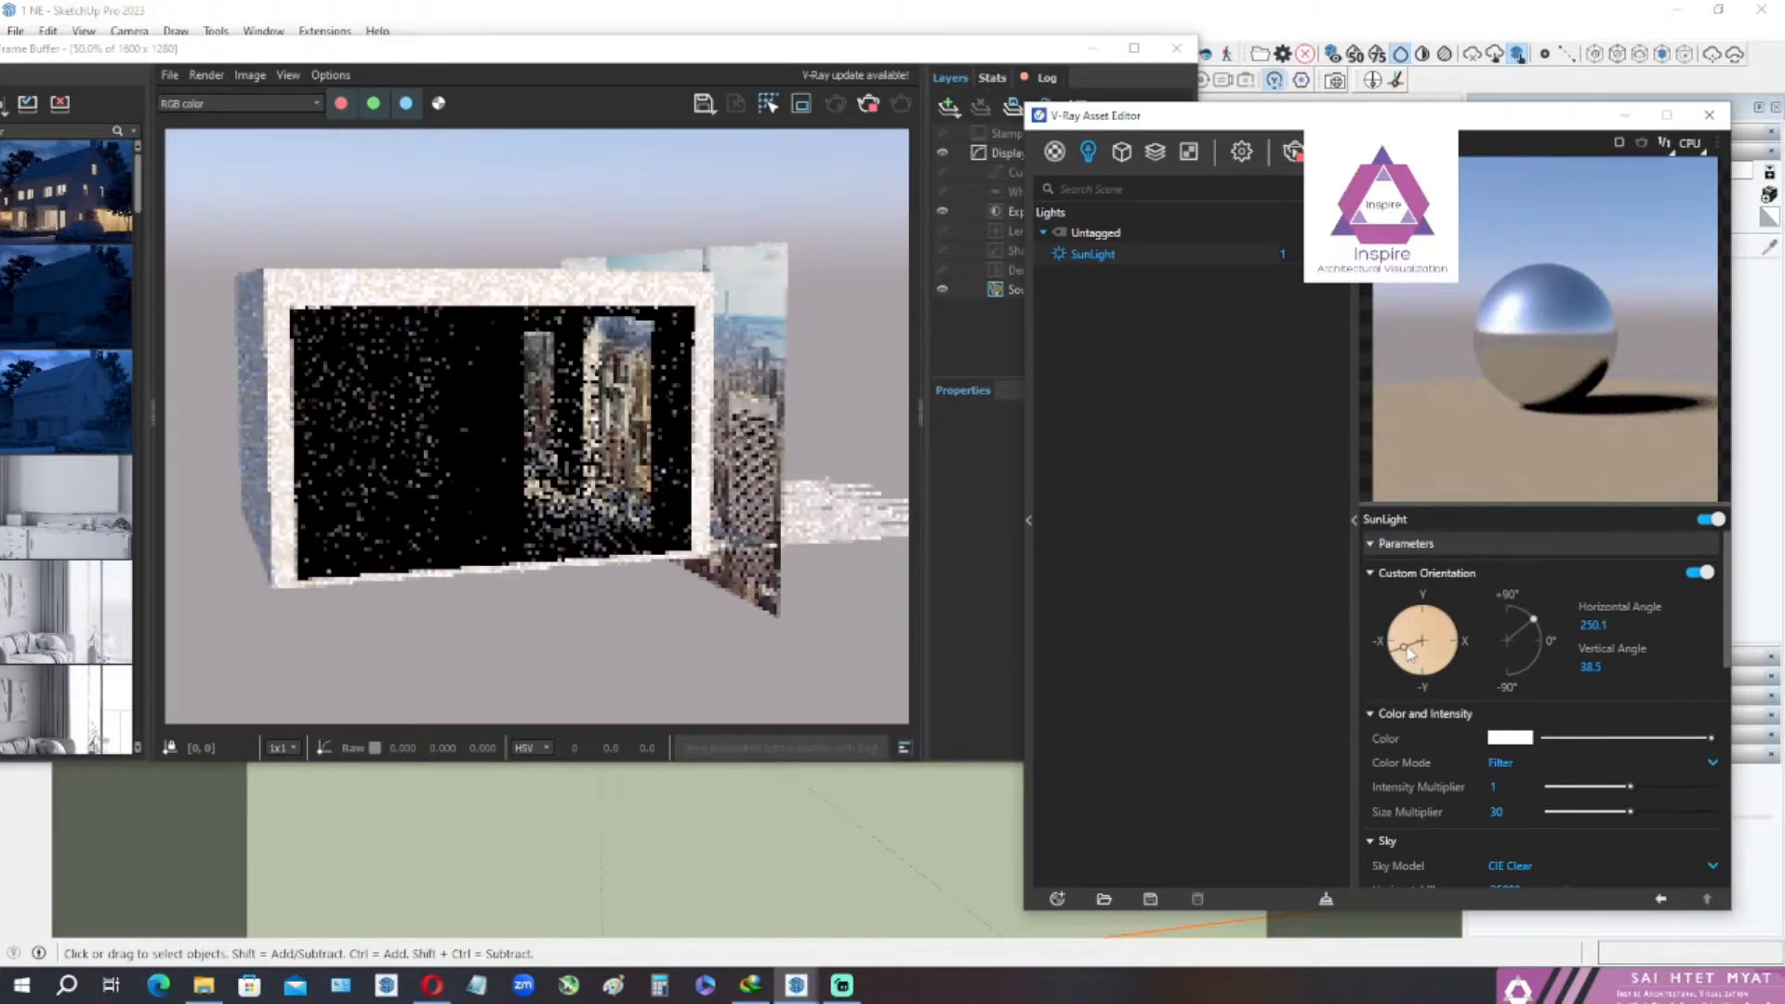
{"action": "left_click", "coordinate": [1403, 640]}
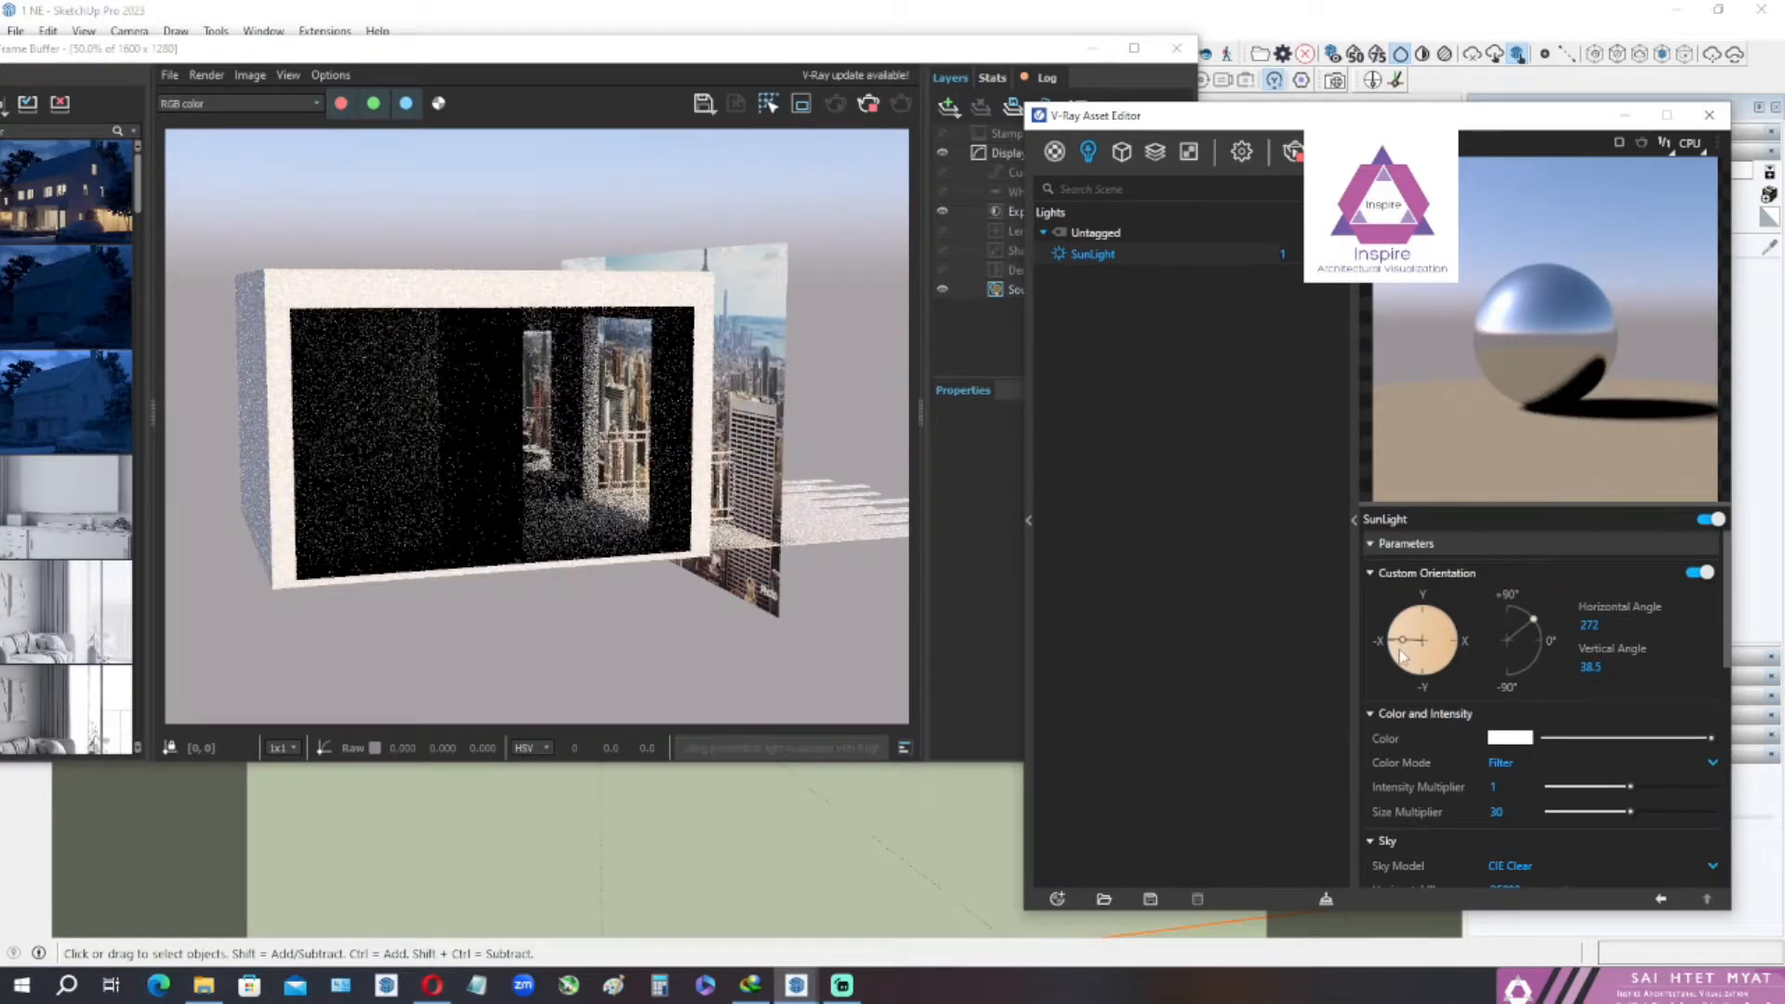
{"action": "left_click", "coordinate": [1405, 656]}
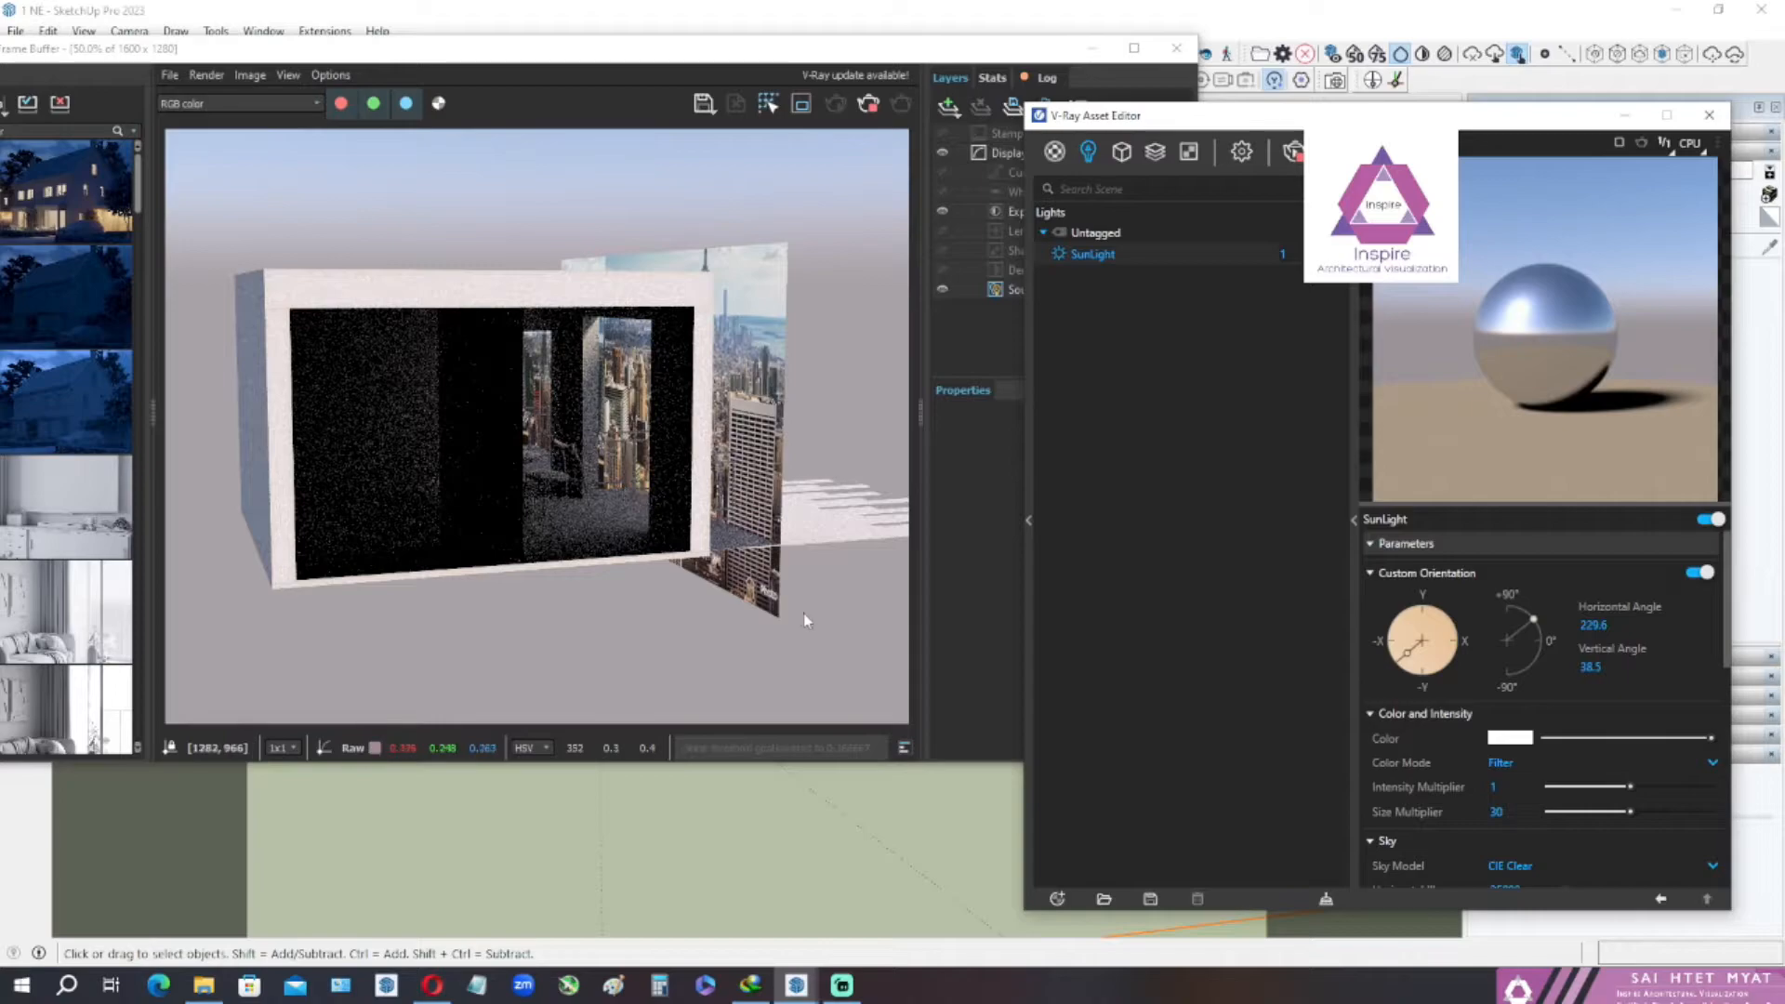
- Stop the interactive render and arrange the frame buffer and Asset Editor side by side
{"action": "left_click", "coordinate": [715, 563]}
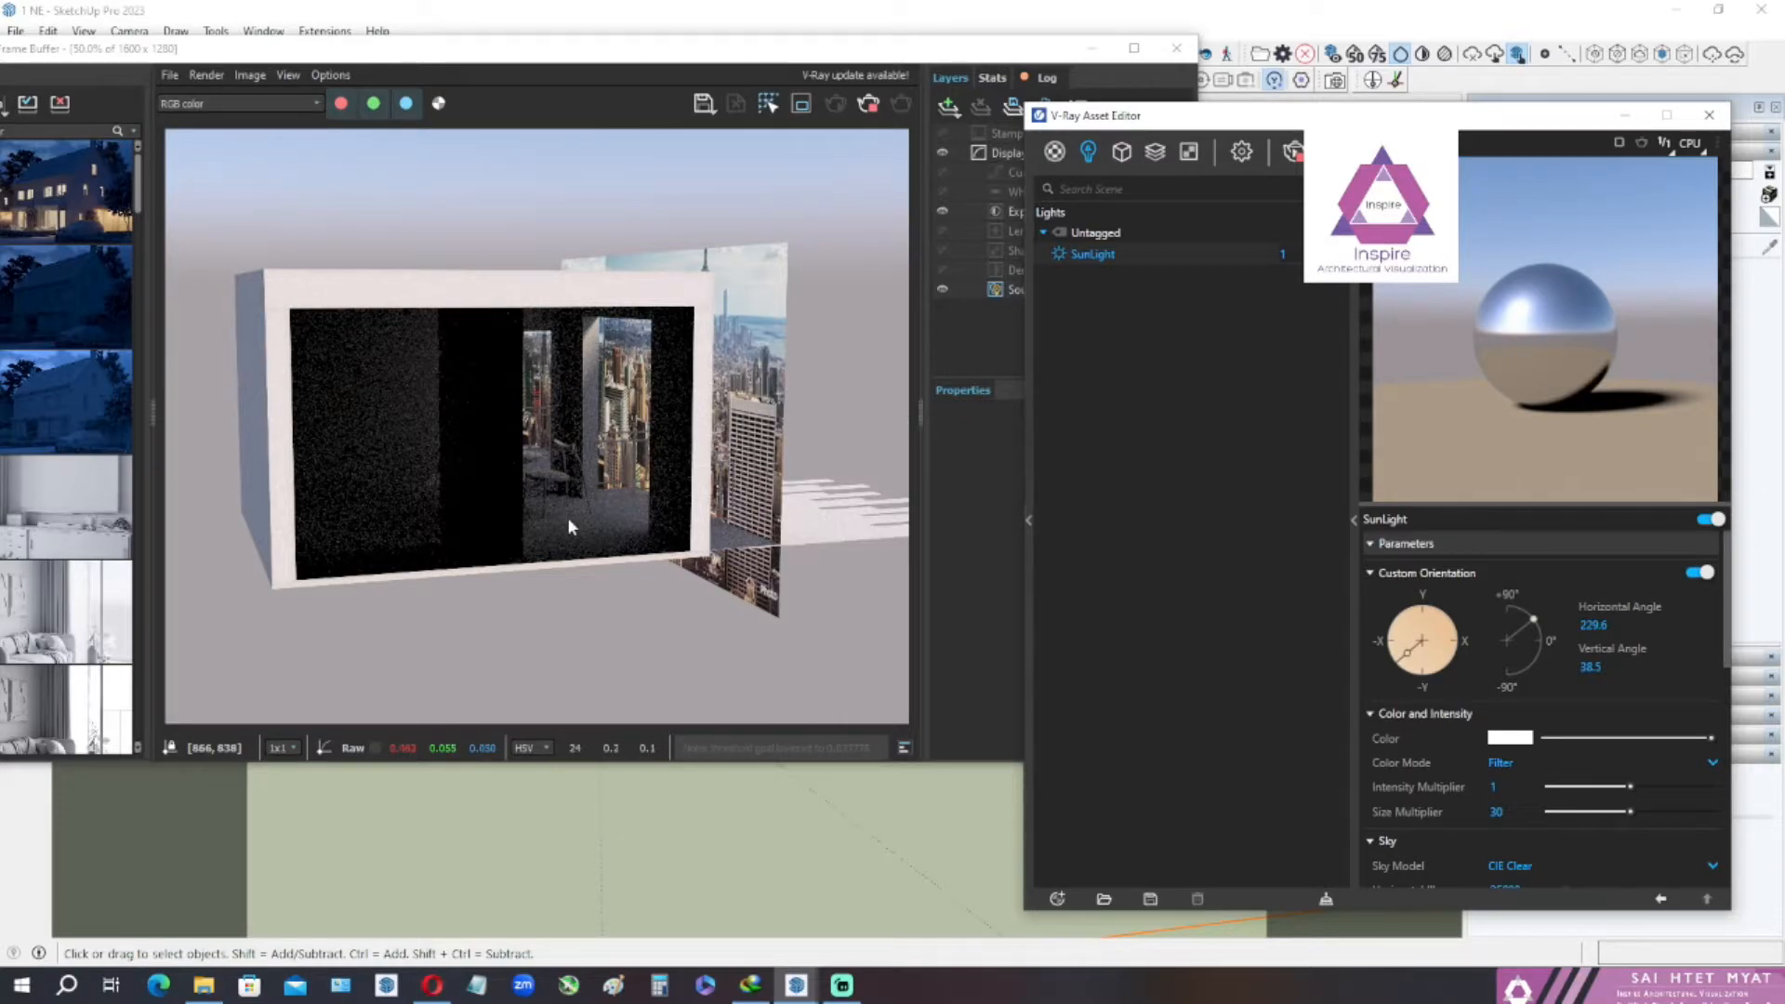
{"action": "left_click", "coordinate": [866, 105]}
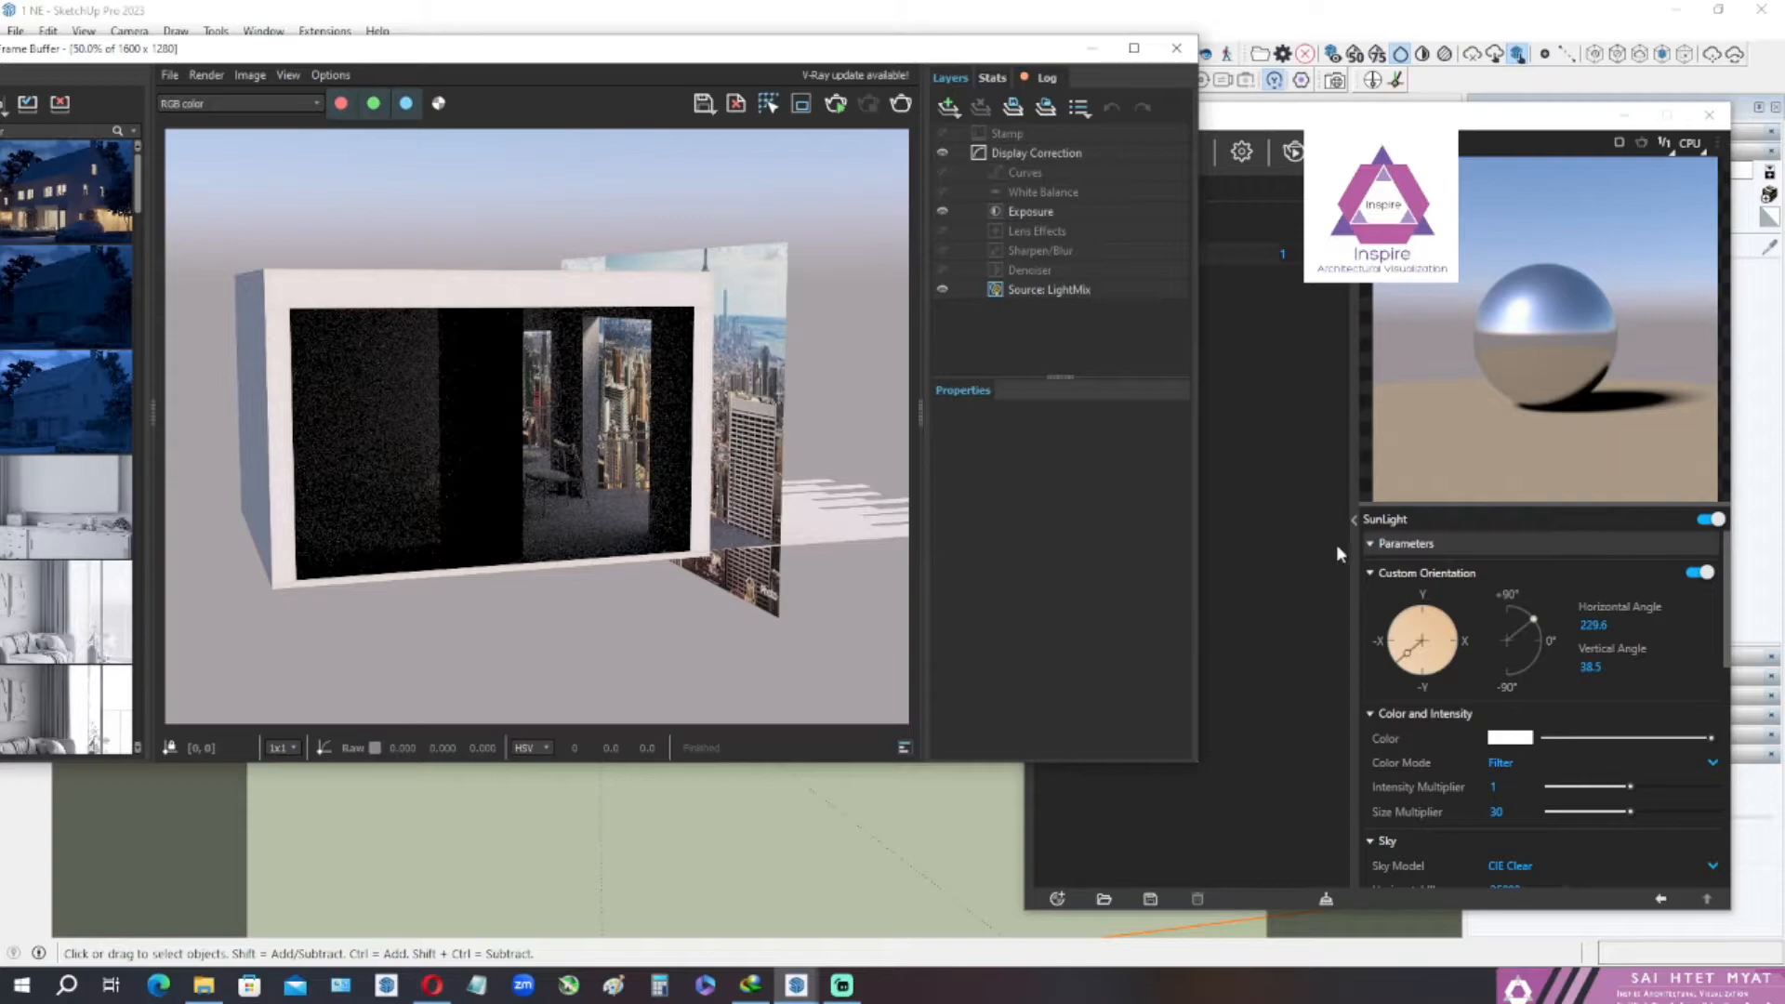
{"action": "left_click", "coordinate": [1307, 499]}
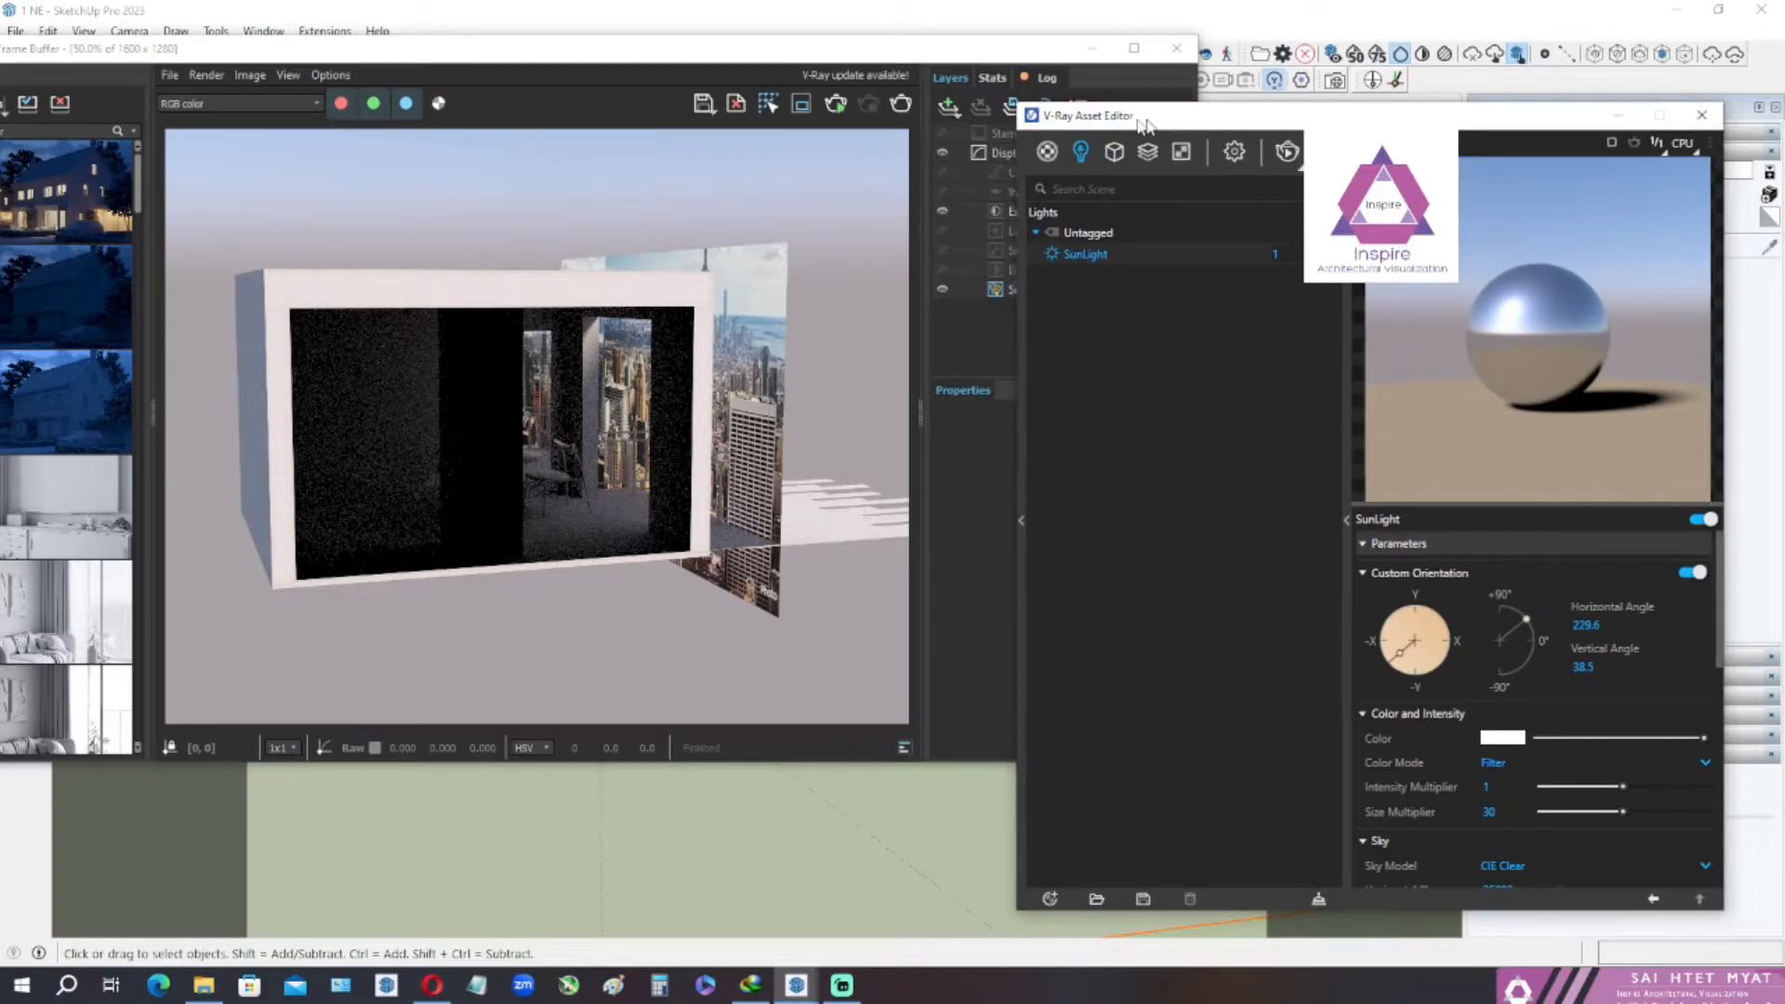
{"action": "left_click_drag", "start_coordinate": [1152, 115], "coordinate": [1118, 116]}
{"action": "left_click_drag", "start_coordinate": [905, 51], "coordinate": [869, 186]}
- Add the Raytrace Properties attribute to the 1- Emissive material and expand its settings
{"action": "left_click", "coordinate": [1083, 158]}
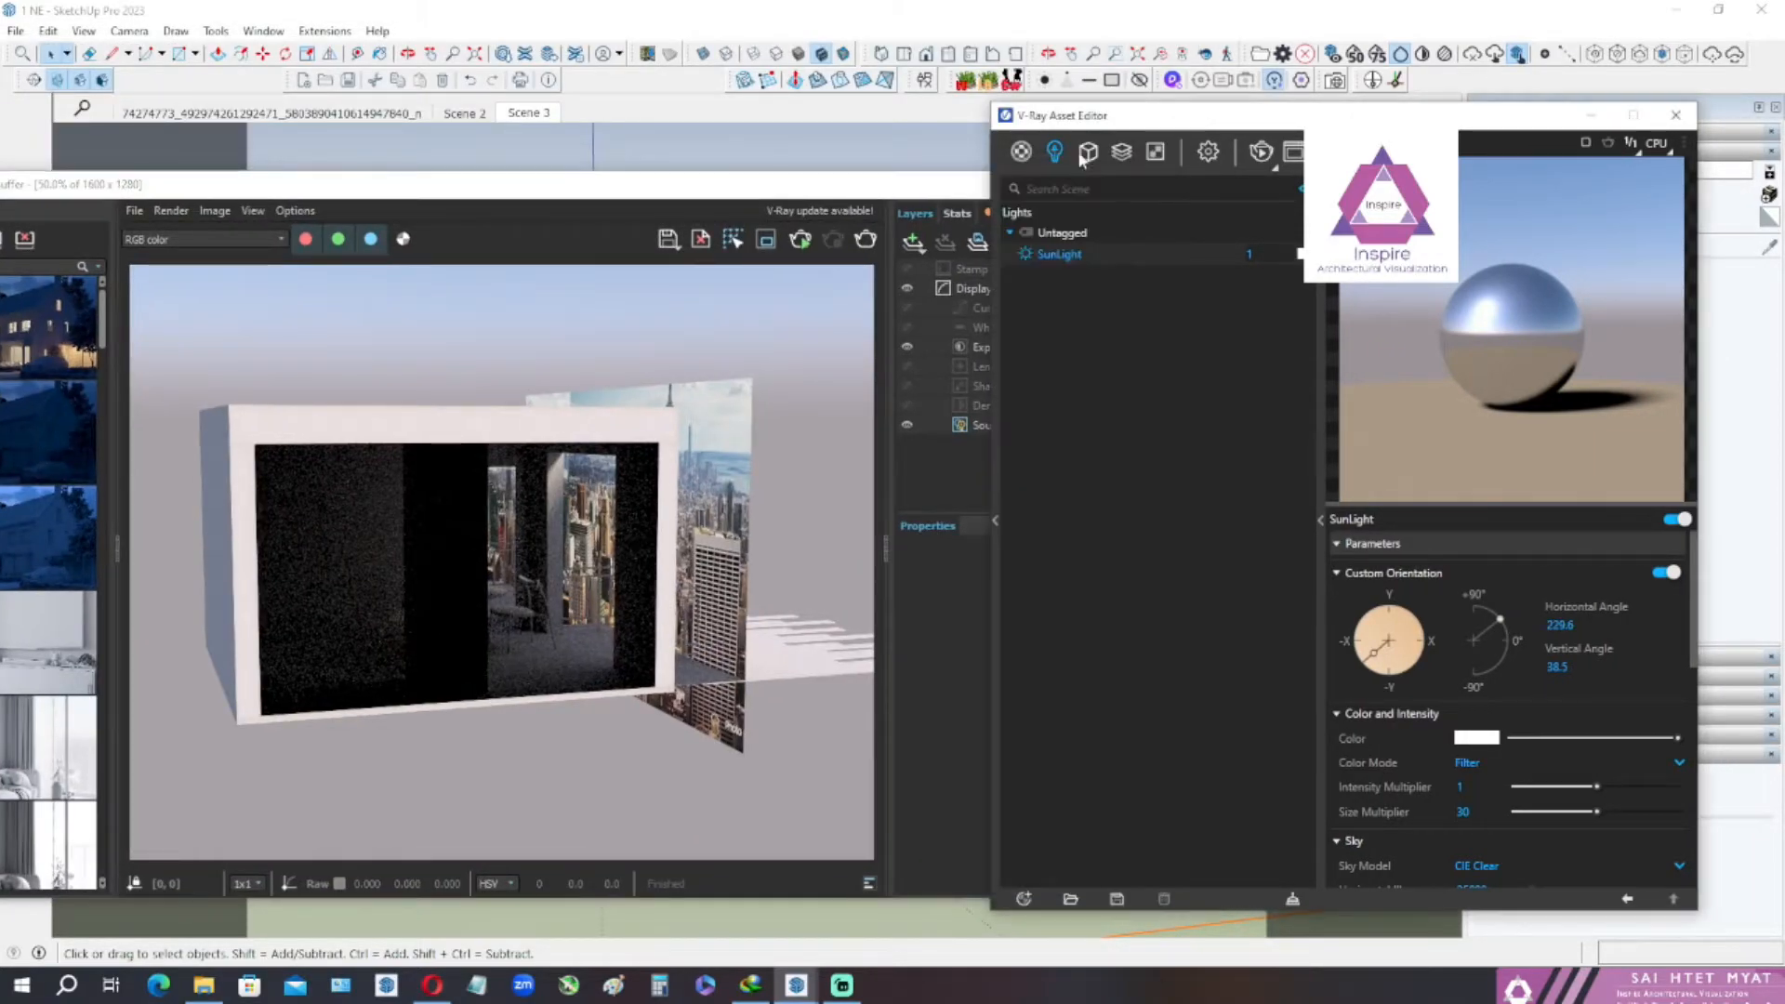
{"action": "left_click", "coordinate": [1020, 152]}
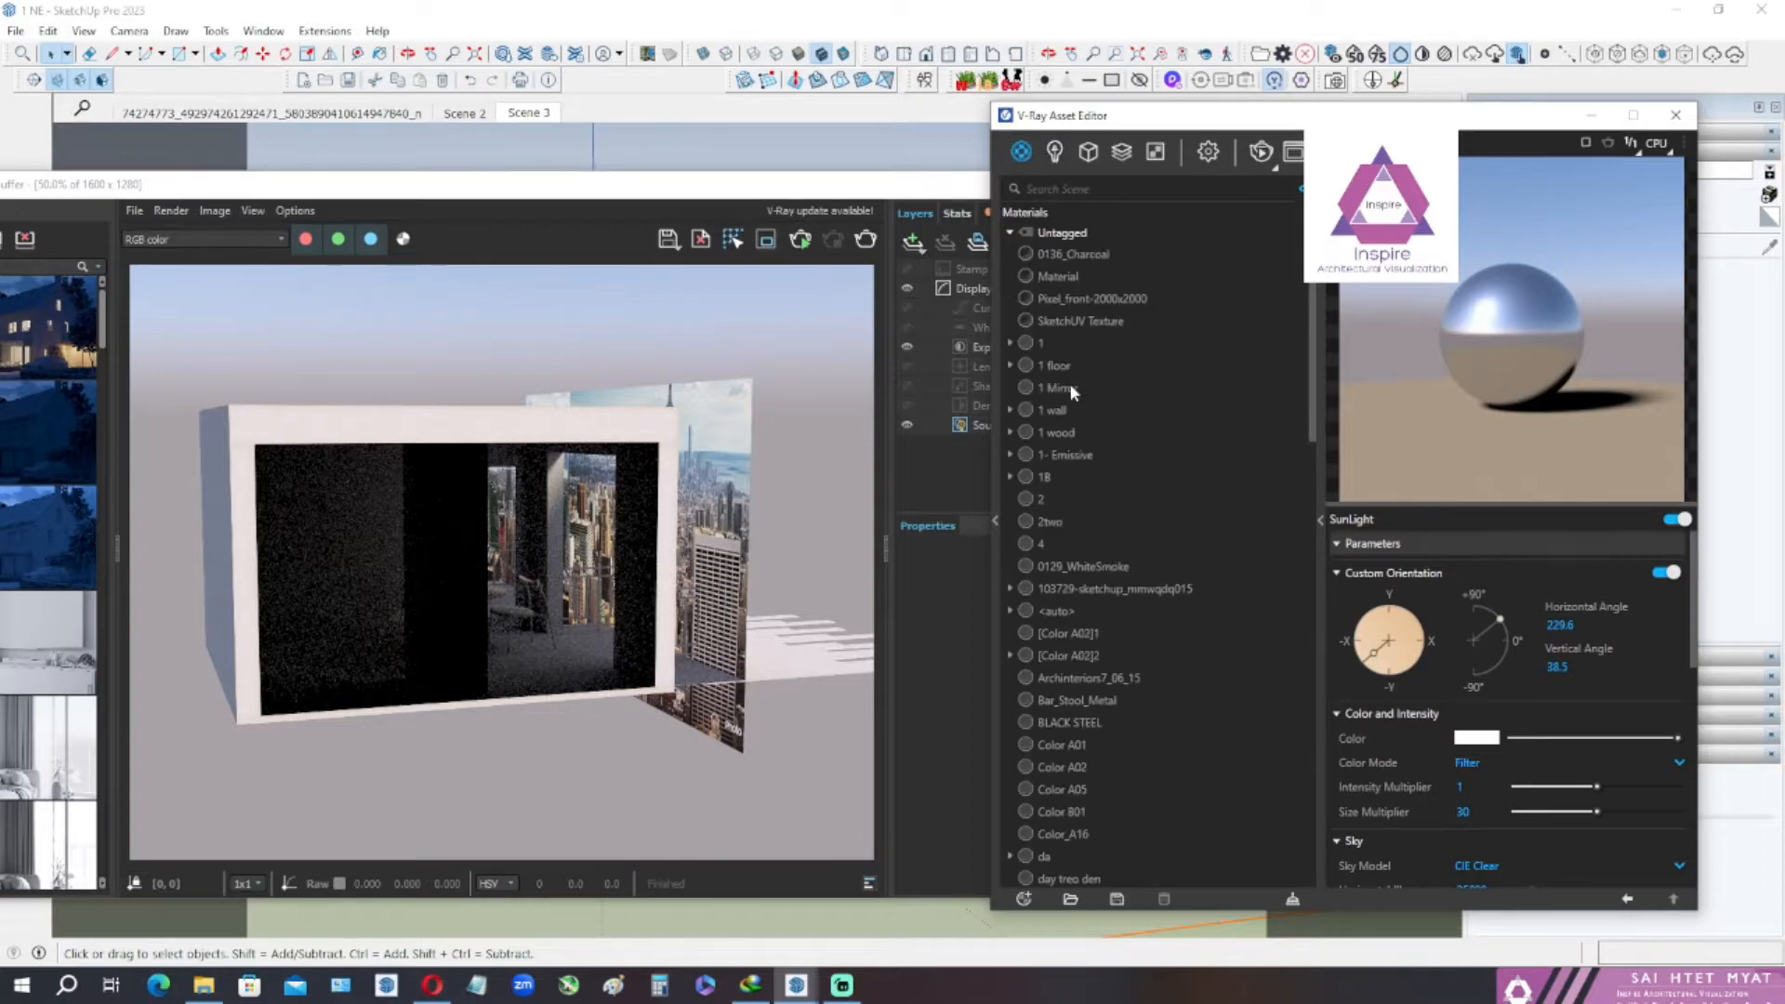
{"action": "left_click", "coordinate": [1068, 457]}
{"action": "left_click", "coordinate": [1658, 521]}
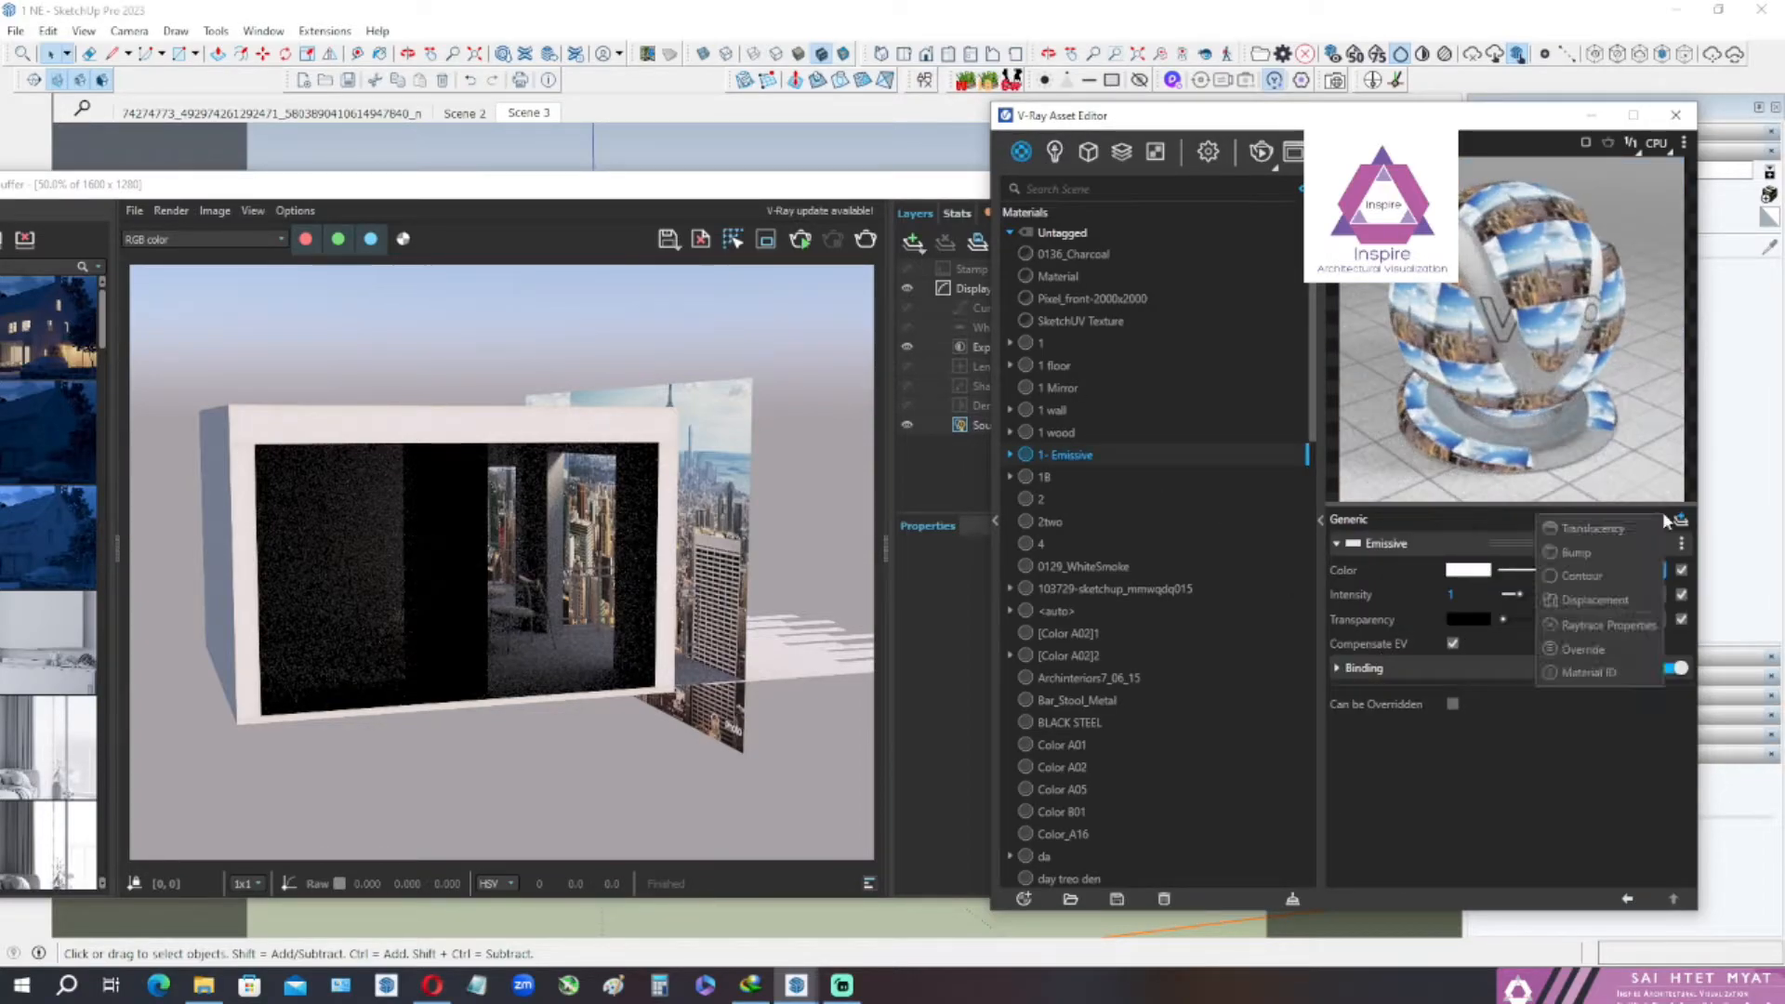
{"action": "left_click", "coordinate": [1599, 626]}
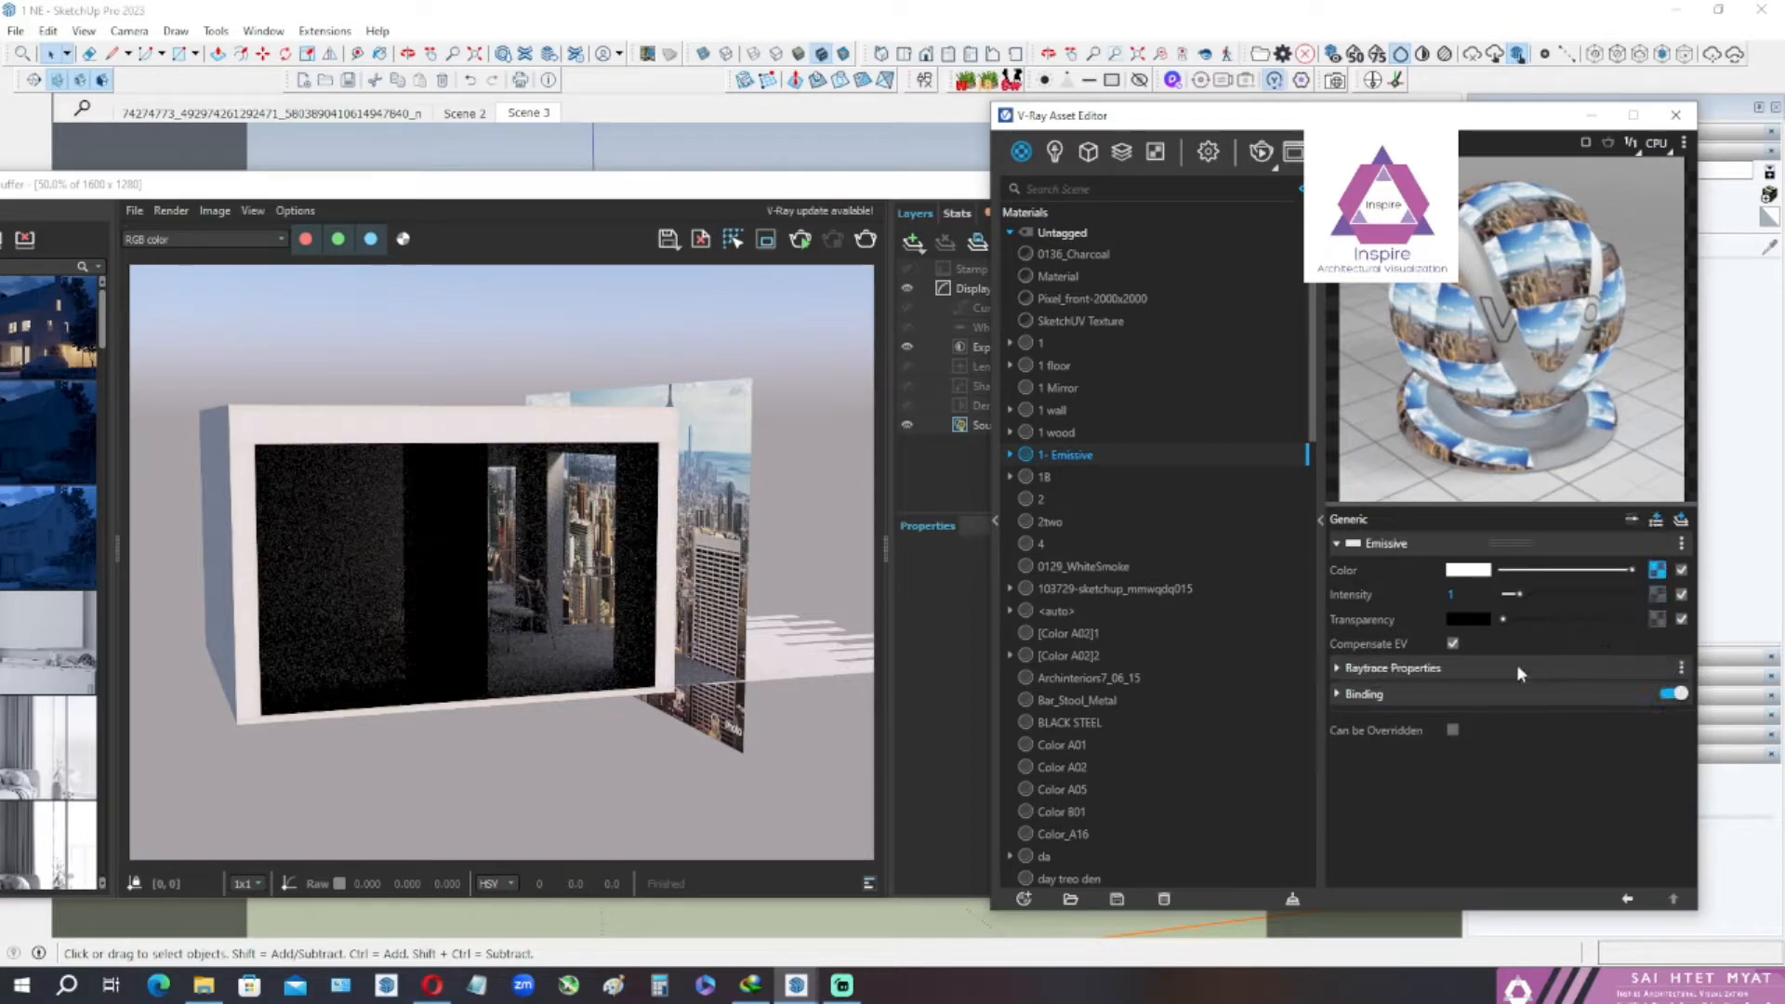
{"action": "left_click", "coordinate": [1414, 669]}
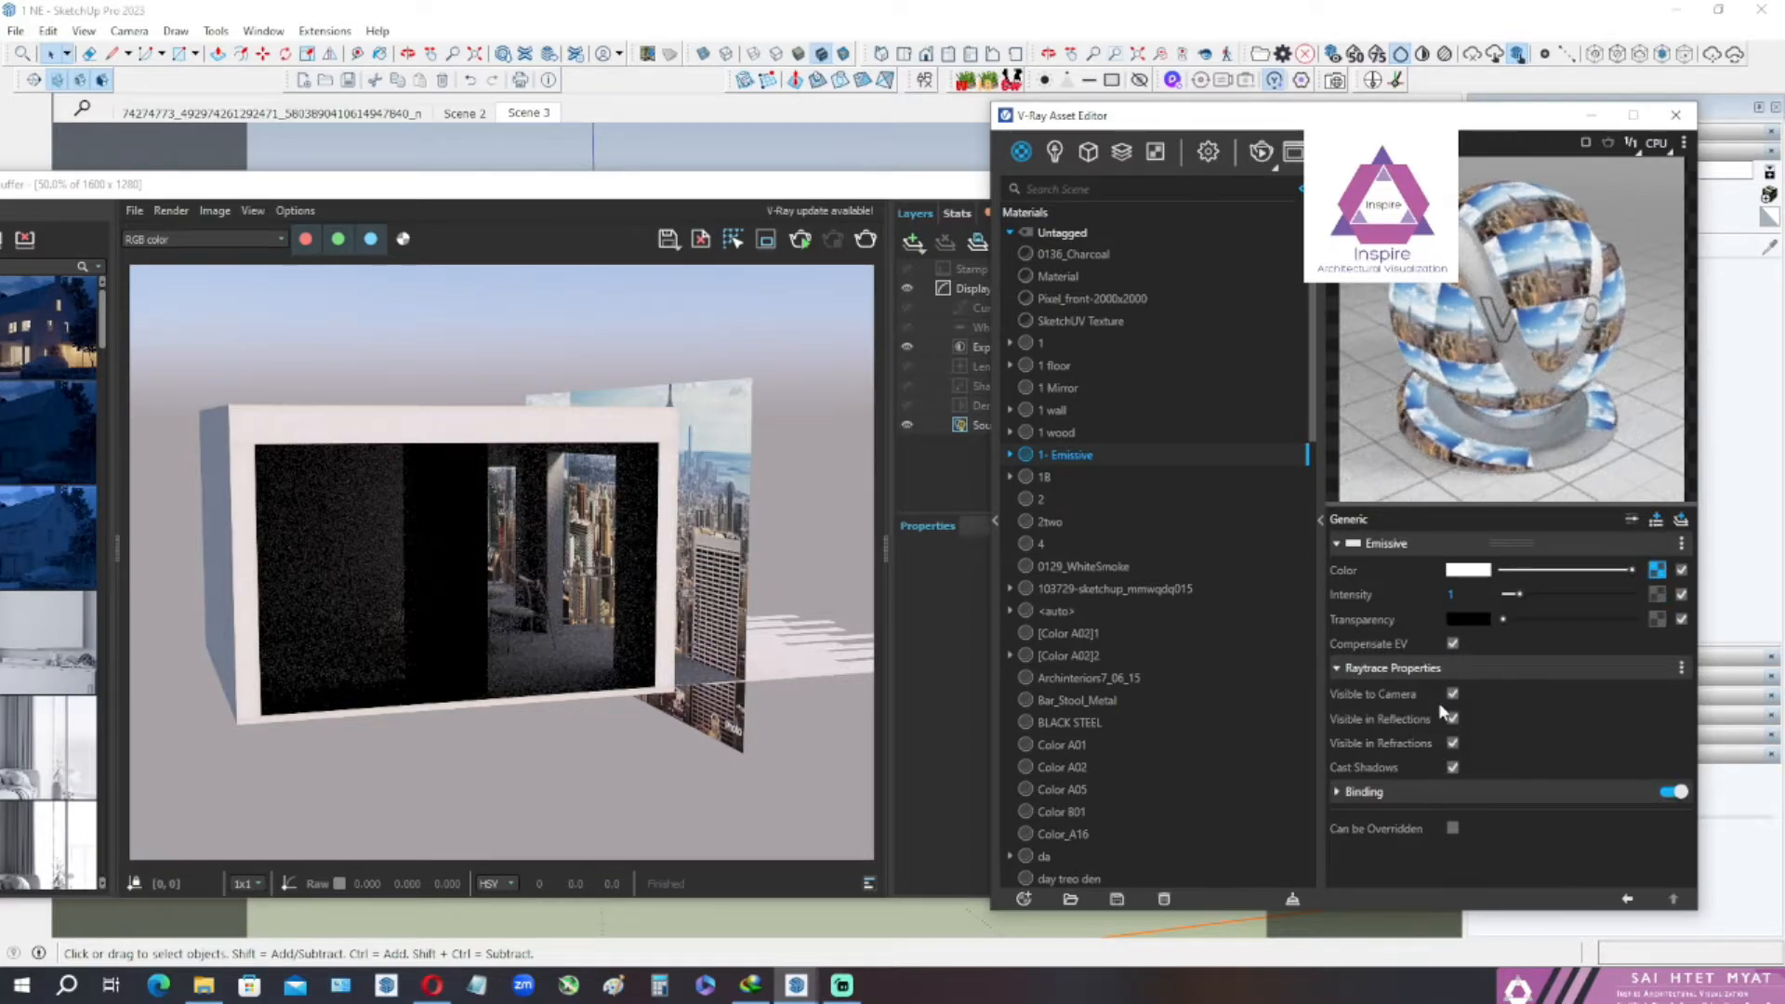
- Restart the interactive render and bring the view closer to the room and backdrop
{"action": "left_click", "coordinate": [802, 243]}
{"action": "left_click", "coordinate": [800, 240]}
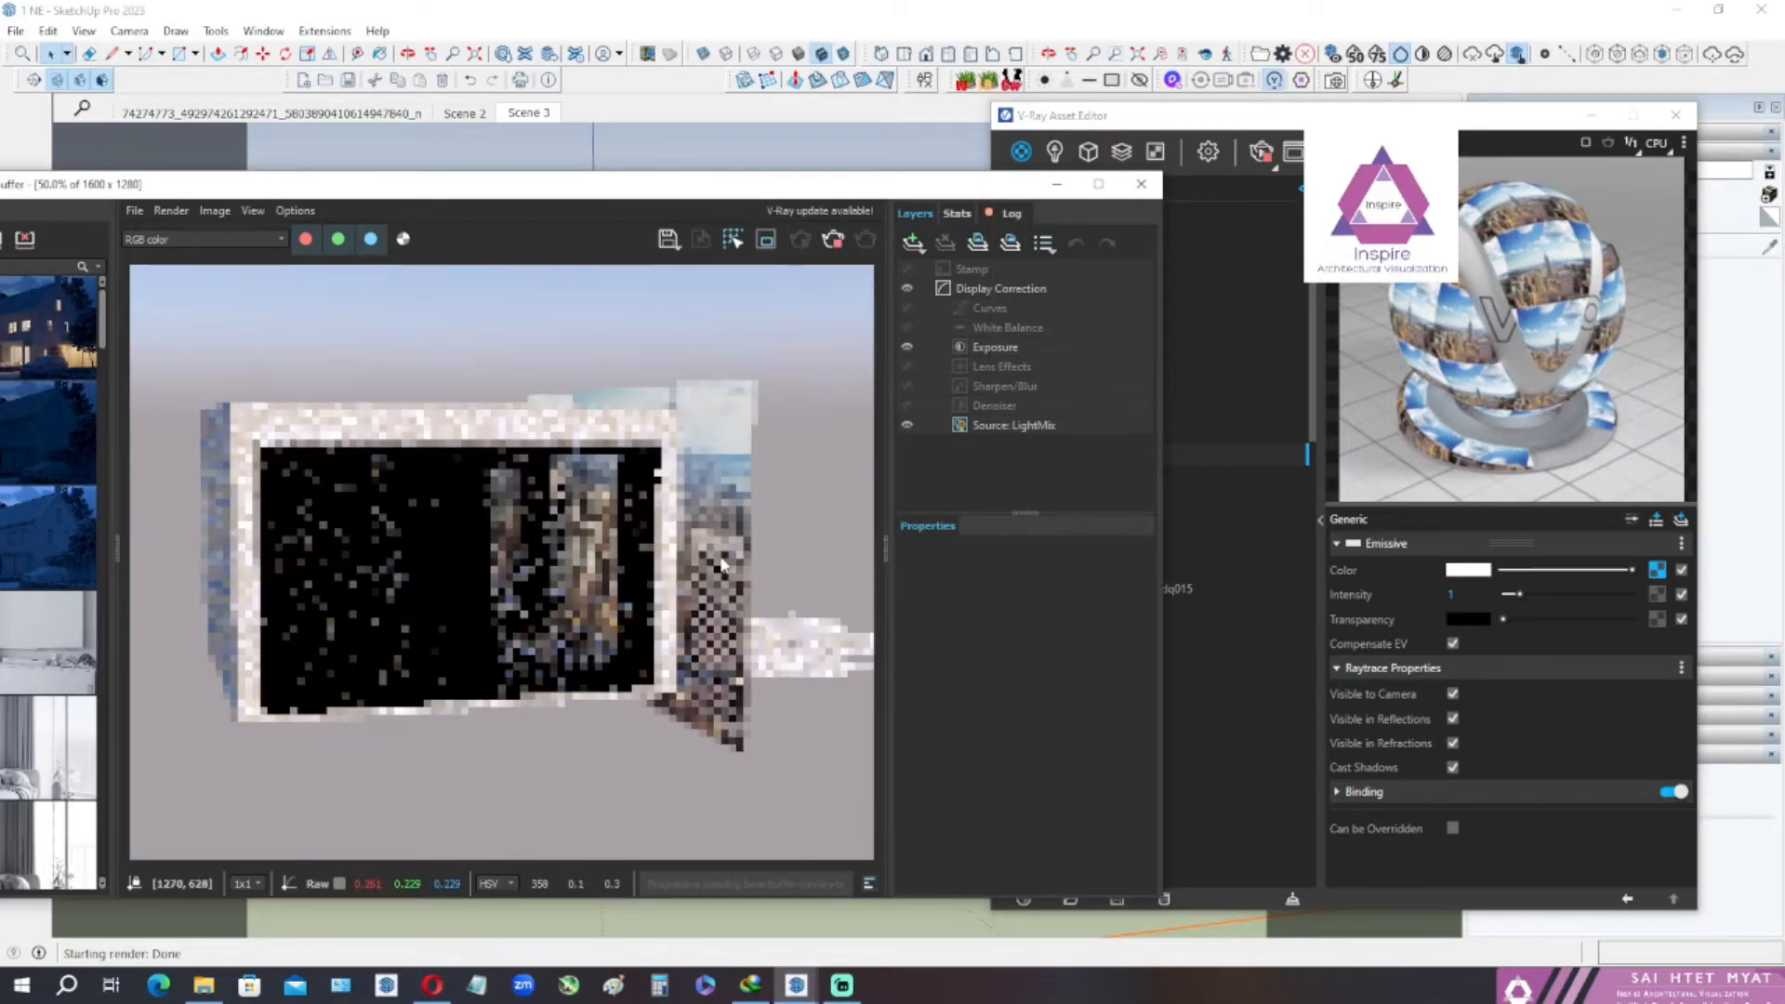
{"action": "left_click_drag", "start_coordinate": [812, 183], "coordinate": [888, 65]}
{"action": "scroll", "coordinate": [769, 821], "scroll_direction": "up", "scroll_amount": 3}
{"action": "mouse_move", "coordinate": [771, 822]}
{"action": "middle_mouse_down"}
{"action": "mouse_move", "coordinate": [840, 924]}
{"action": "mouse_move", "coordinate": [824, 884]}
{"action": "mouse_move", "coordinate": [781, 884]}
{"action": "middle_mouse_up"}
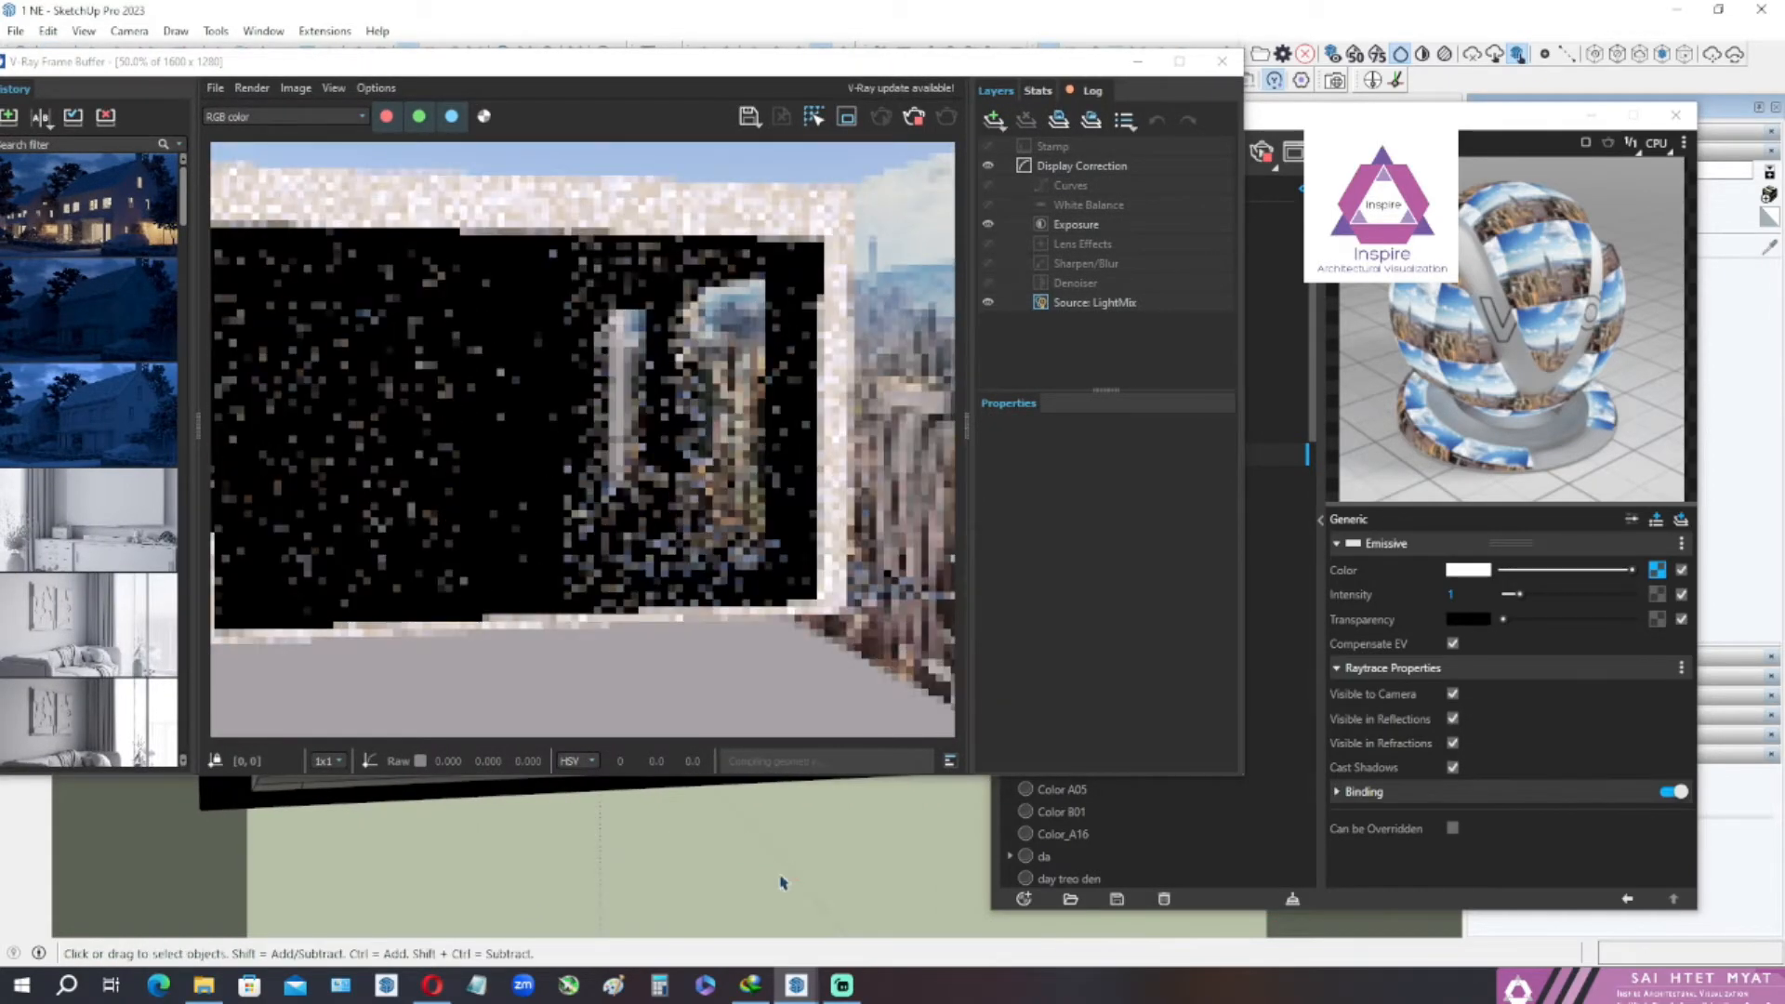
- Turn off Visible to Camera for the 1- Emissive material
{"action": "left_click", "coordinate": [1452, 696]}
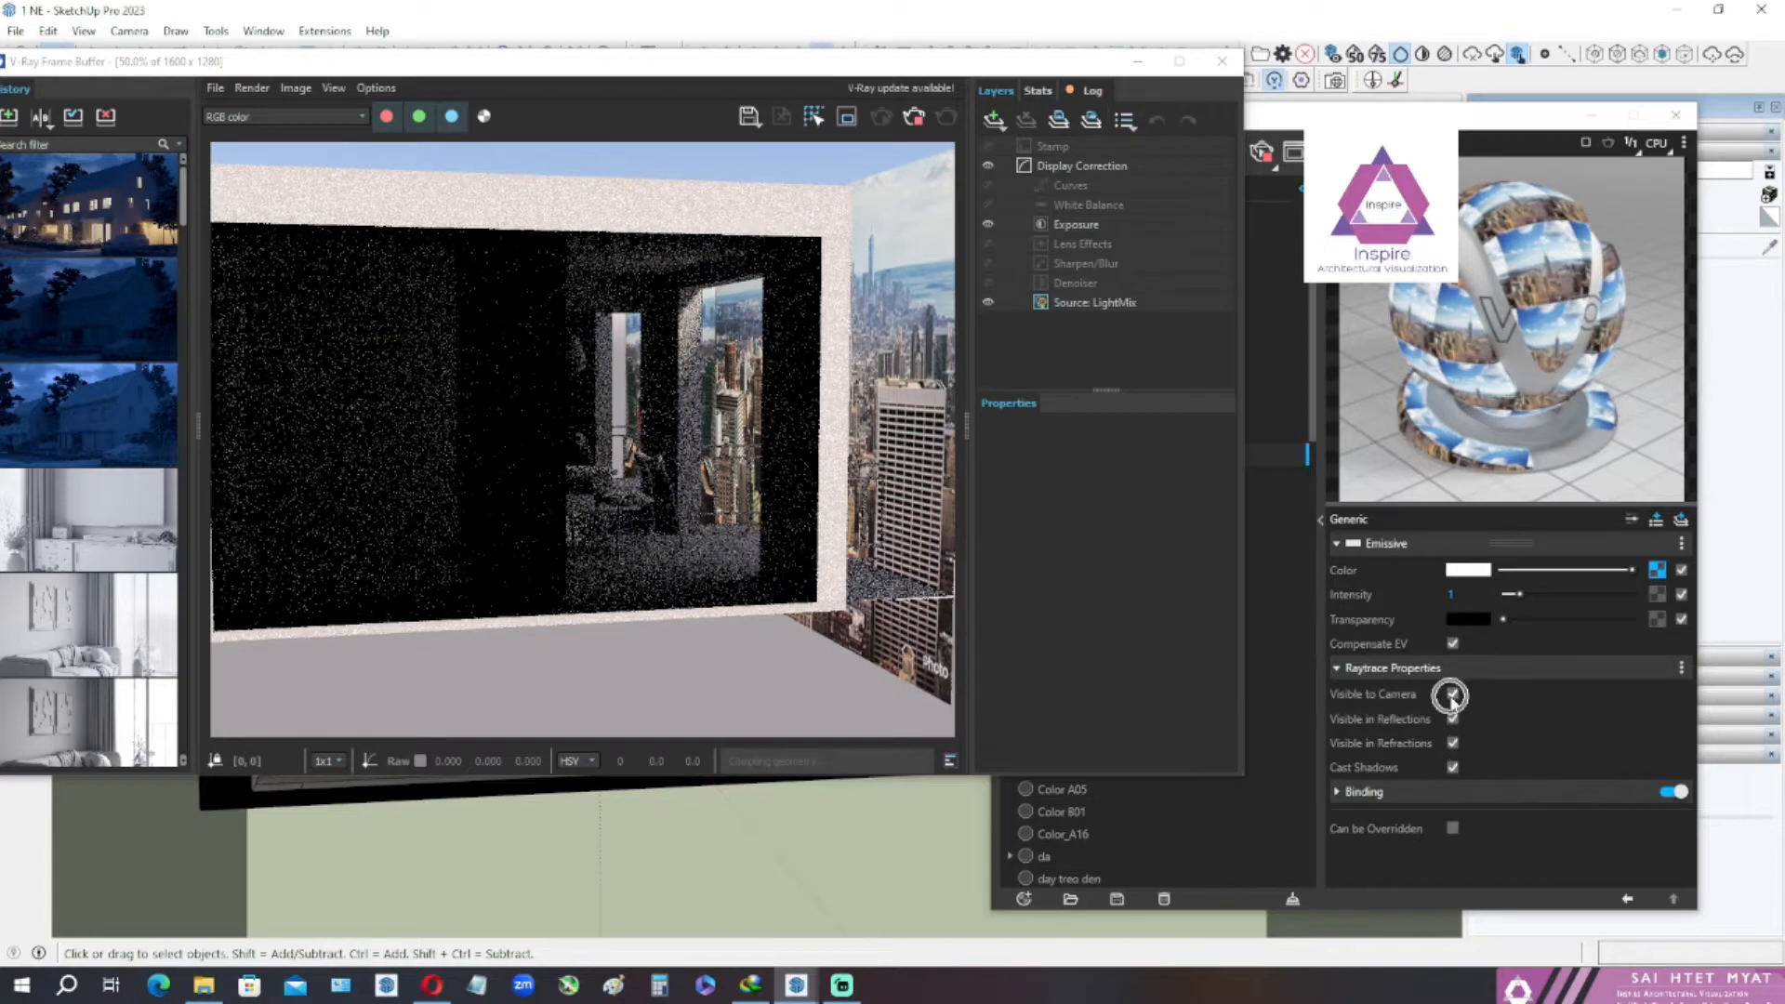
{"action": "left_click", "coordinate": [1452, 694]}
{"action": "left_click", "coordinate": [717, 405]}
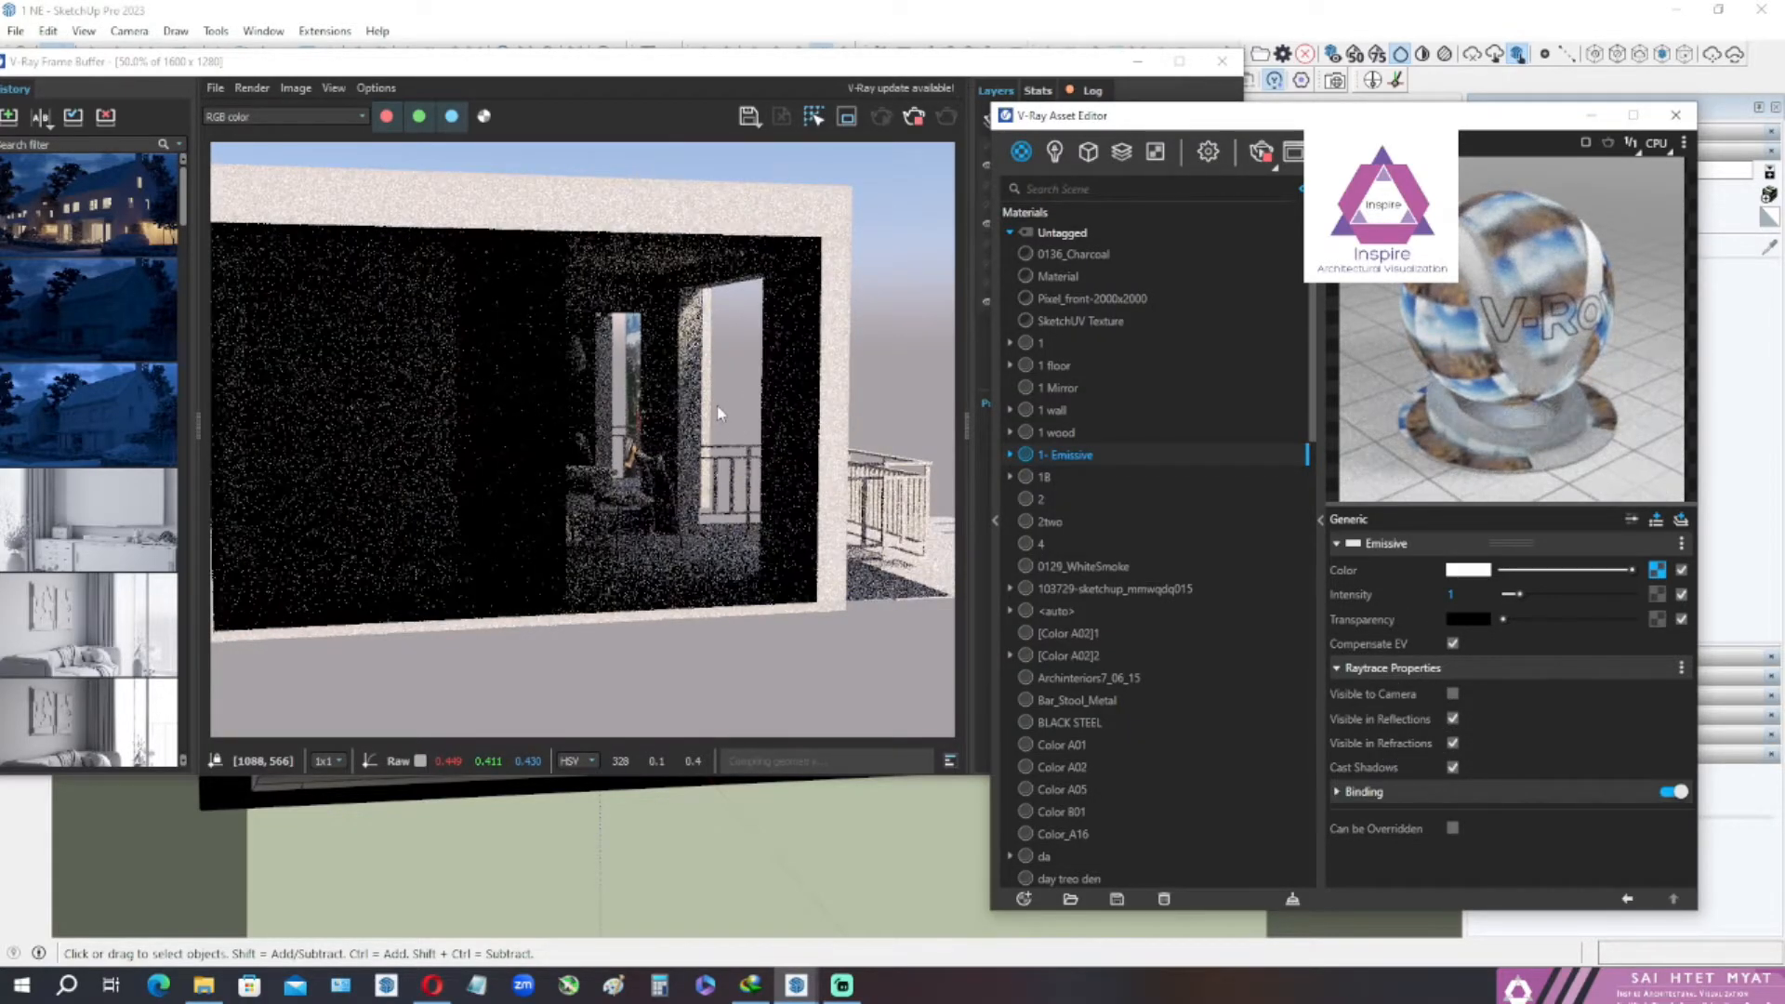
- Turn Visible to Camera back on for the 1- Emissive material and check its reflection in the render
{"action": "scroll", "coordinate": [717, 405], "scroll_direction": "up", "scroll_amount": 1}
{"action": "left_click", "coordinate": [1421, 701]}
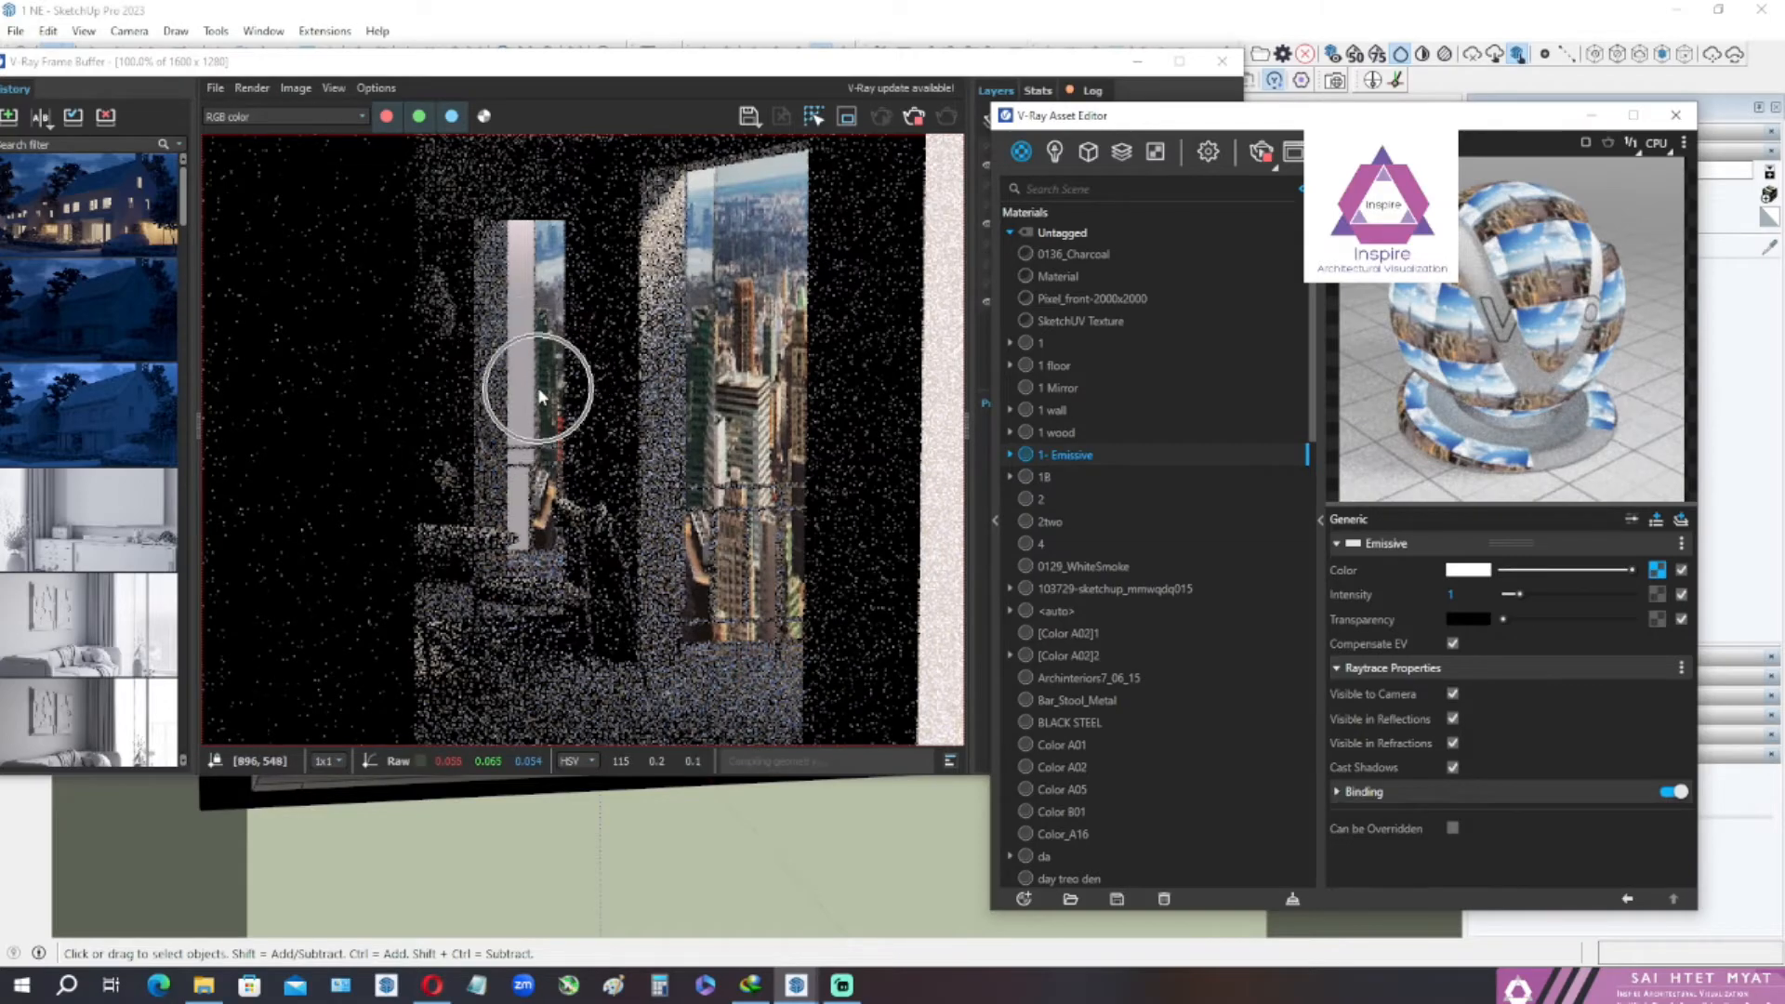
{"action": "key", "text": "ctrl"}
{"action": "key", "text": "ctrl"}
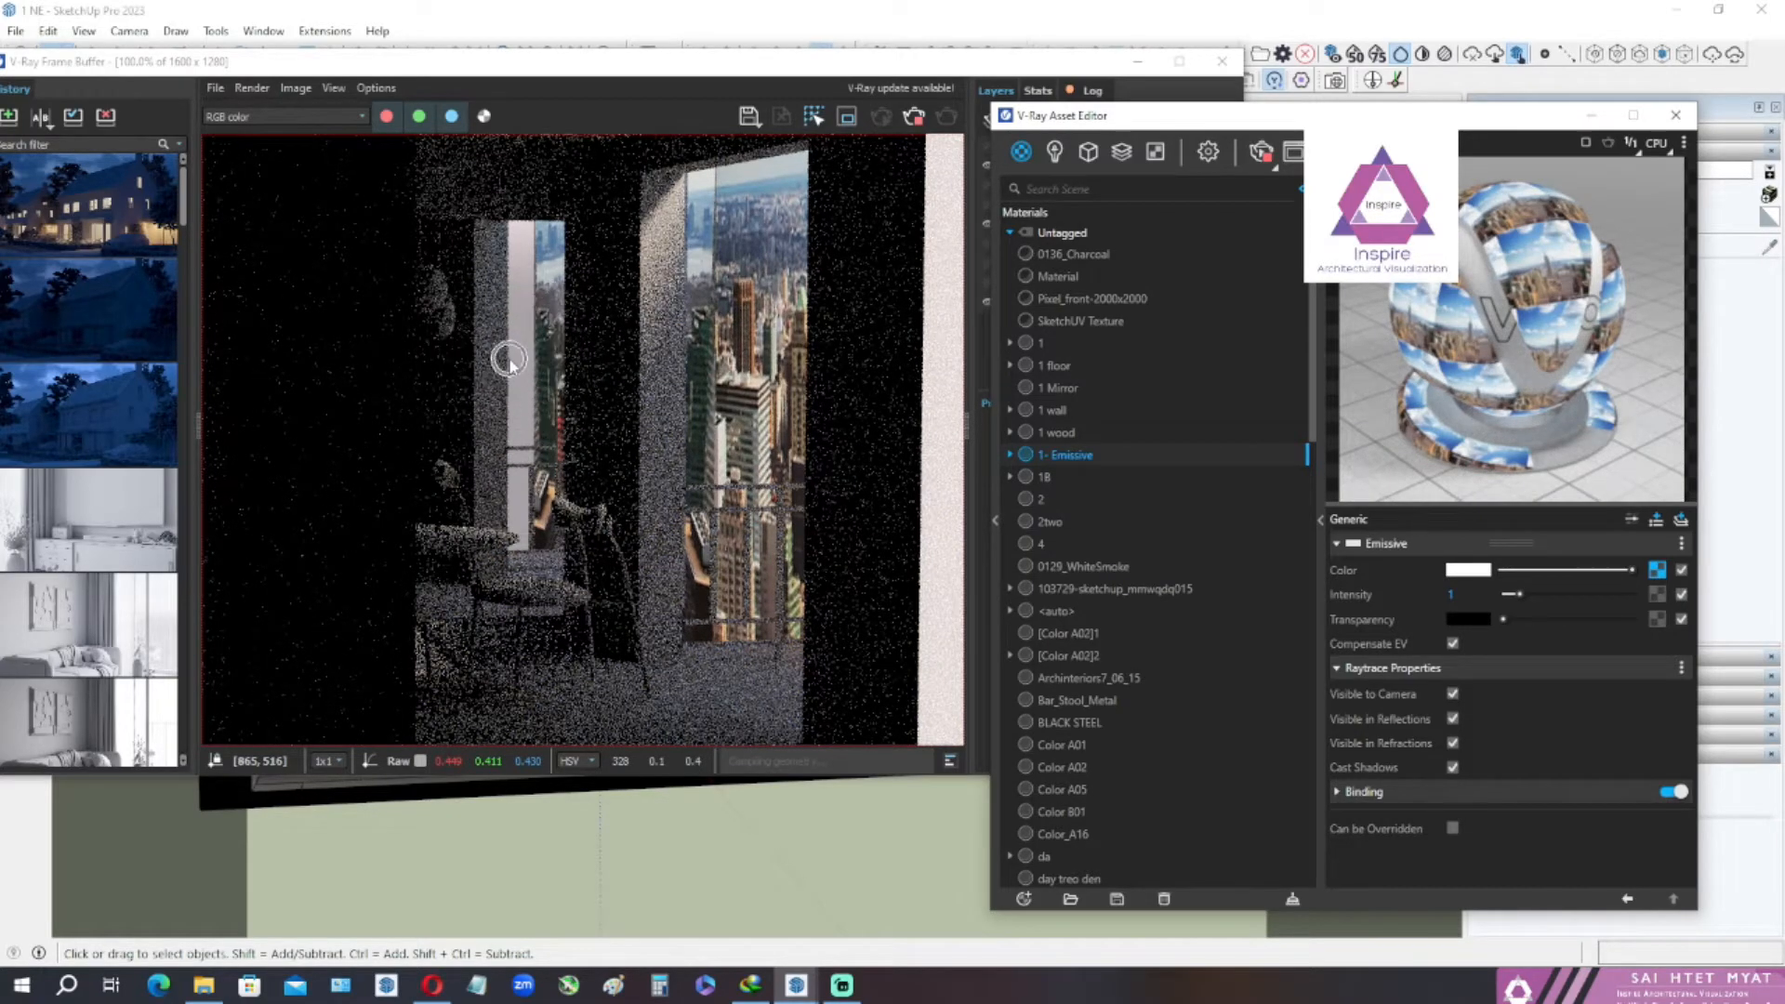
- Uncover the model, move the mirror panel on the back wall along the red axis, and bring the frame buffer back into view
{"action": "left_click_drag", "start_coordinate": [640, 50], "coordinate": [668, 537]}
{"action": "mouse_move", "coordinate": [668, 538]}
{"action": "middle_mouse_down", "text": "shift"}
{"action": "mouse_move", "coordinate": [526, 387]}
{"action": "mouse_move", "coordinate": [330, 293]}
{"action": "middle_mouse_up", "text": "shift"}
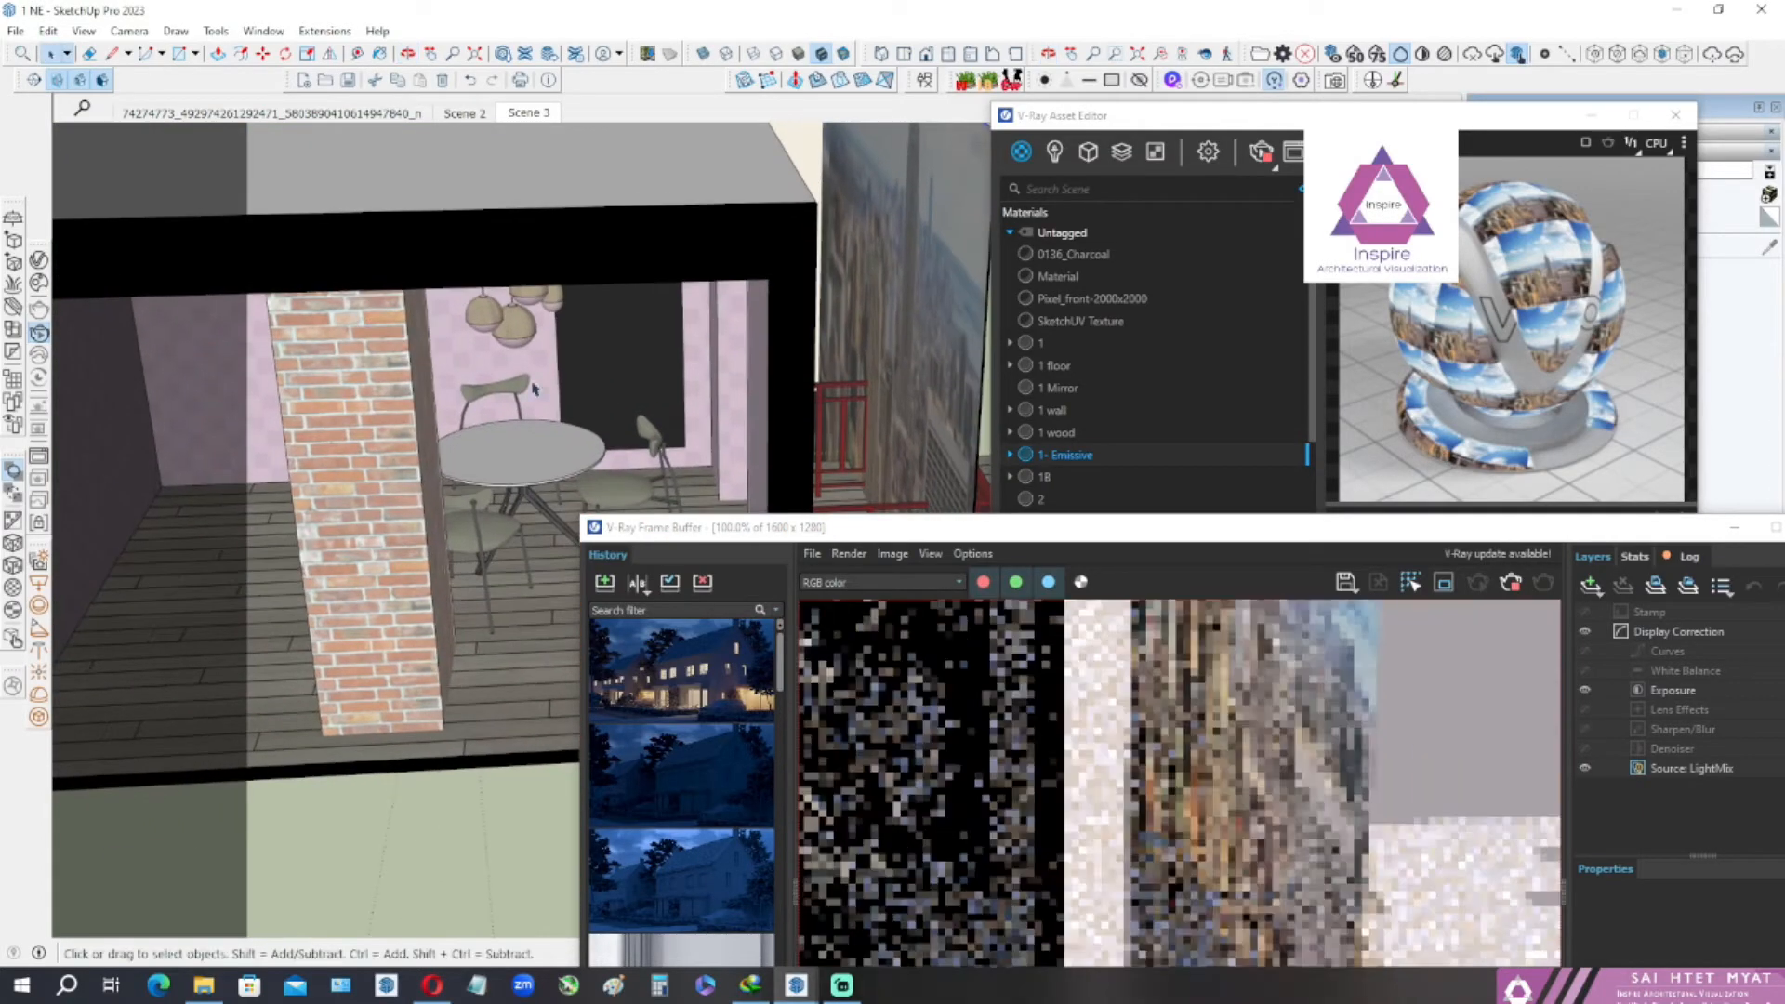
{"action": "left_click", "coordinate": [603, 378]}
{"action": "middle_click_drag", "start_coordinate": [602, 378], "coordinate": [813, 378]}
{"action": "key", "text": "m"}
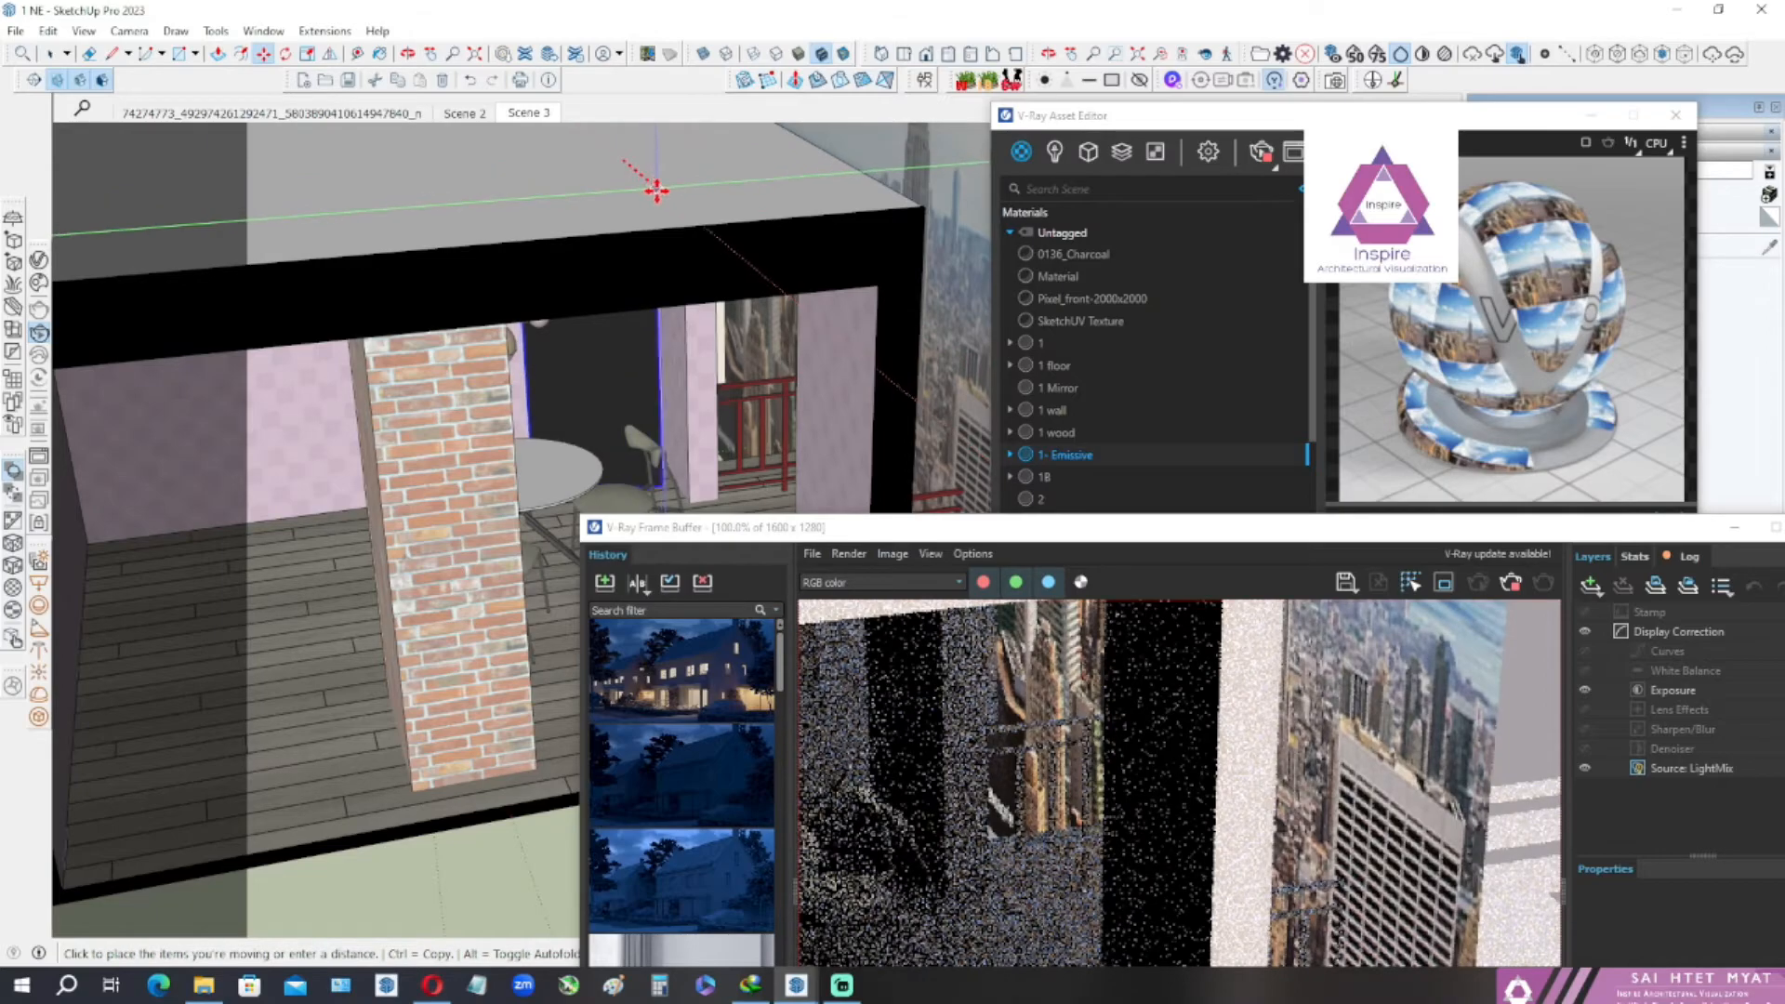
{"action": "mouse_move", "coordinate": [676, 416]}
{"action": "middle_mouse_down"}
{"action": "mouse_move", "coordinate": [604, 446]}
{"action": "mouse_move", "coordinate": [566, 406]}
{"action": "mouse_move", "coordinate": [595, 417]}
{"action": "mouse_move", "coordinate": [546, 497]}
{"action": "mouse_move", "coordinate": [723, 474]}
{"action": "middle_mouse_up"}
{"action": "key", "text": "space"}
{"action": "left_click_drag", "start_coordinate": [927, 529], "coordinate": [351, 138]}
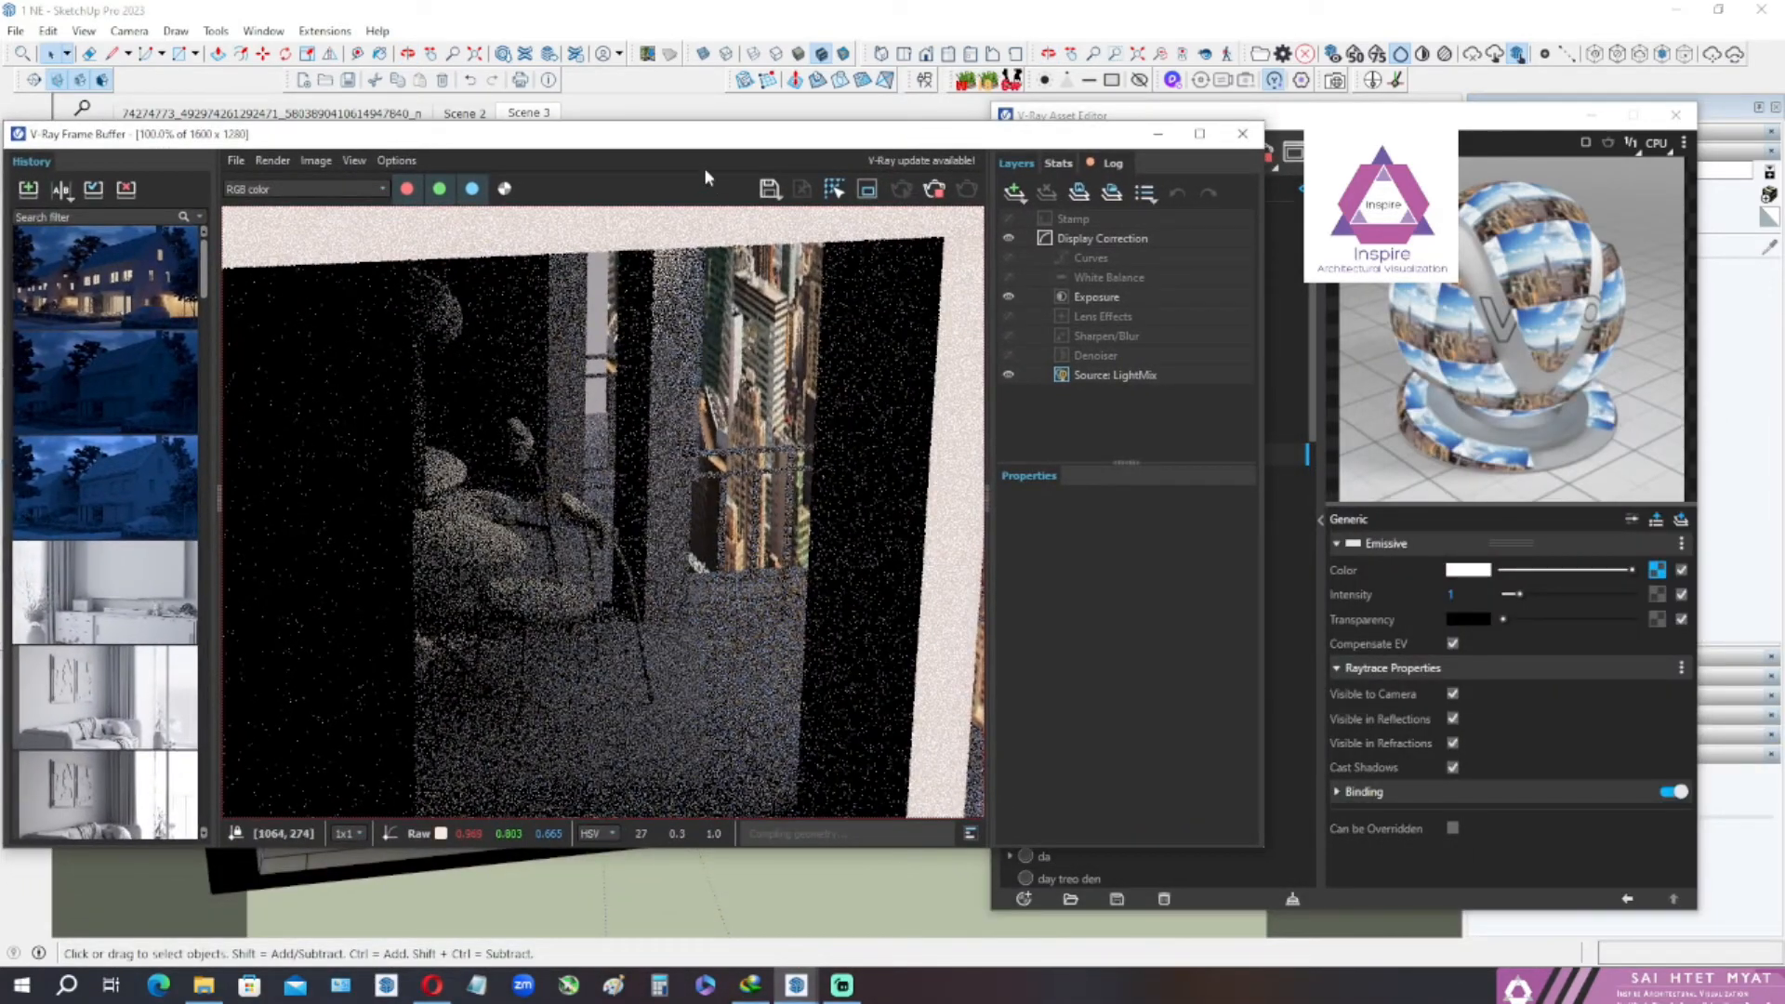
- Reframe the model so the render shows the mirror beside the balcony opening, and place the frame buffer beside the material settings
{"action": "left_click_drag", "start_coordinate": [721, 134], "coordinate": [1276, 535]}
{"action": "mouse_move", "coordinate": [799, 396]}
{"action": "middle_mouse_down"}
{"action": "mouse_move", "coordinate": [741, 288]}
{"action": "mouse_move", "coordinate": [817, 284]}
{"action": "mouse_move", "coordinate": [699, 299]}
{"action": "middle_mouse_up"}
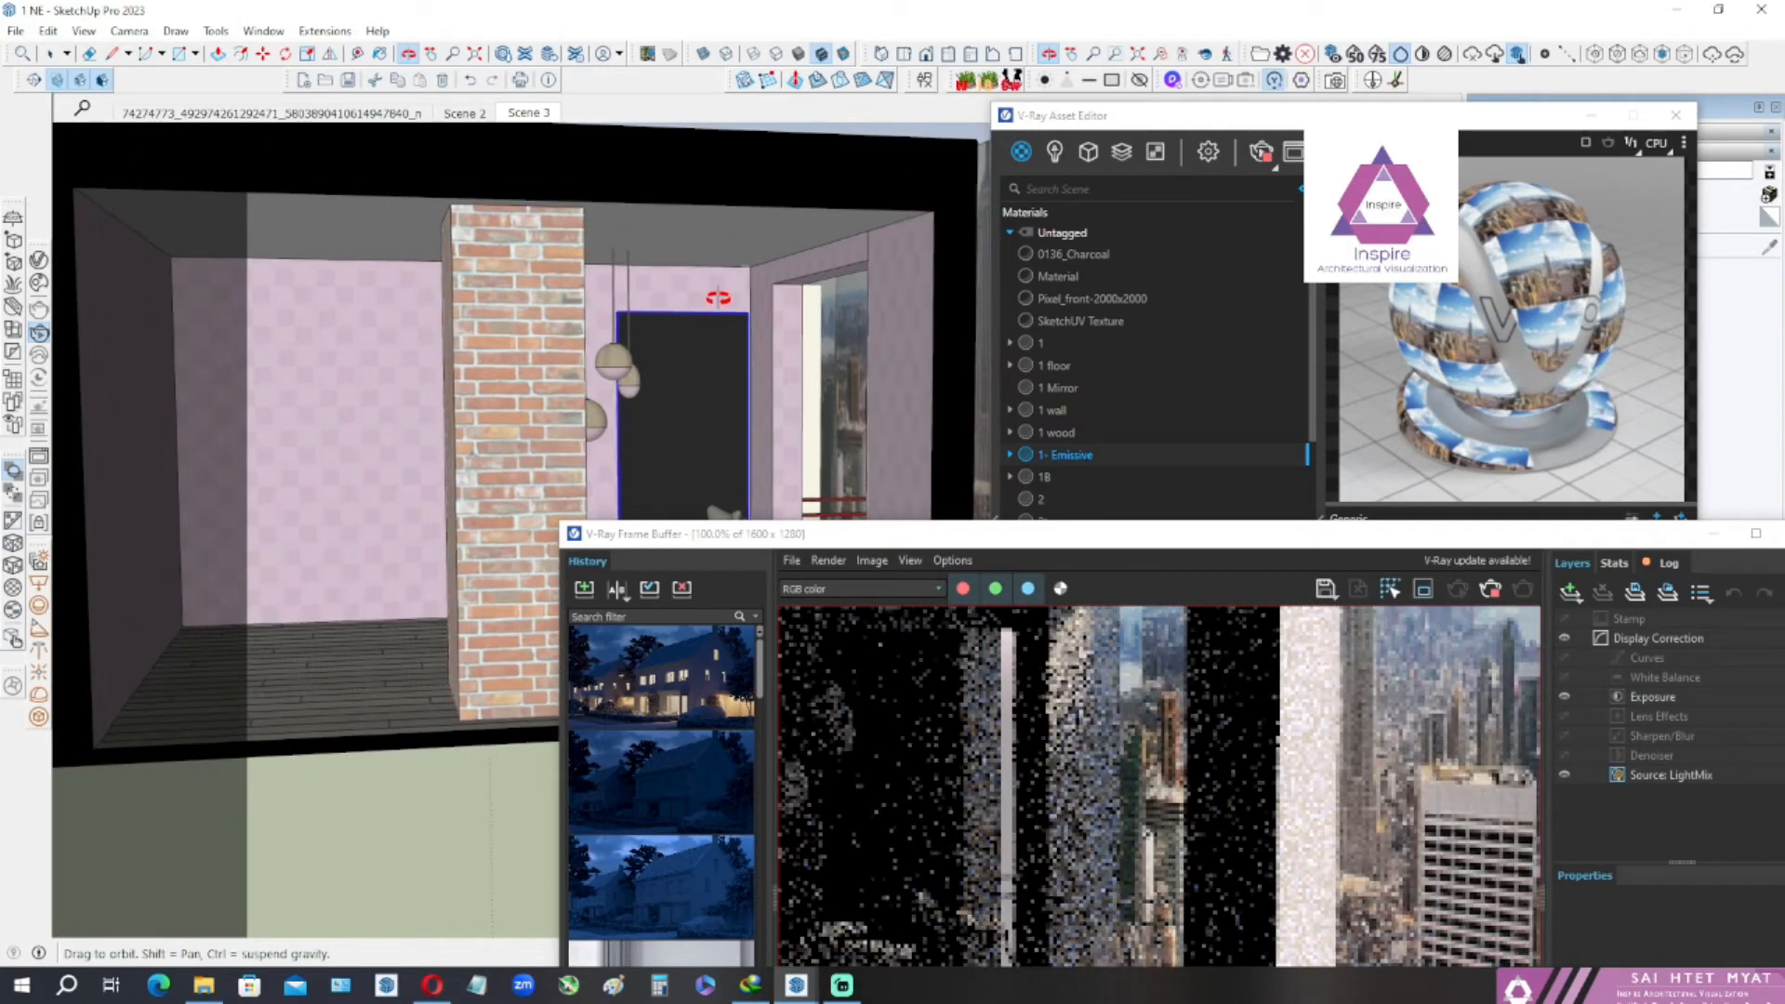
{"action": "mouse_move", "coordinate": [706, 375]}
{"action": "middle_mouse_down"}
{"action": "mouse_move", "coordinate": [697, 438]}
{"action": "mouse_move", "coordinate": [677, 426]}
{"action": "mouse_move", "coordinate": [797, 415]}
{"action": "mouse_move", "coordinate": [771, 423]}
{"action": "middle_mouse_up"}
{"action": "mouse_move", "coordinate": [973, 533]}
{"action": "left_mouse_down"}
{"action": "mouse_move", "coordinate": [628, 289]}
{"action": "mouse_move", "coordinate": [299, 110]}
{"action": "left_mouse_up"}
{"action": "mouse_move", "coordinate": [707, 842]}
{"action": "middle_mouse_down"}
{"action": "mouse_move", "coordinate": [757, 880]}
{"action": "mouse_move", "coordinate": [859, 876]}
{"action": "middle_mouse_up"}
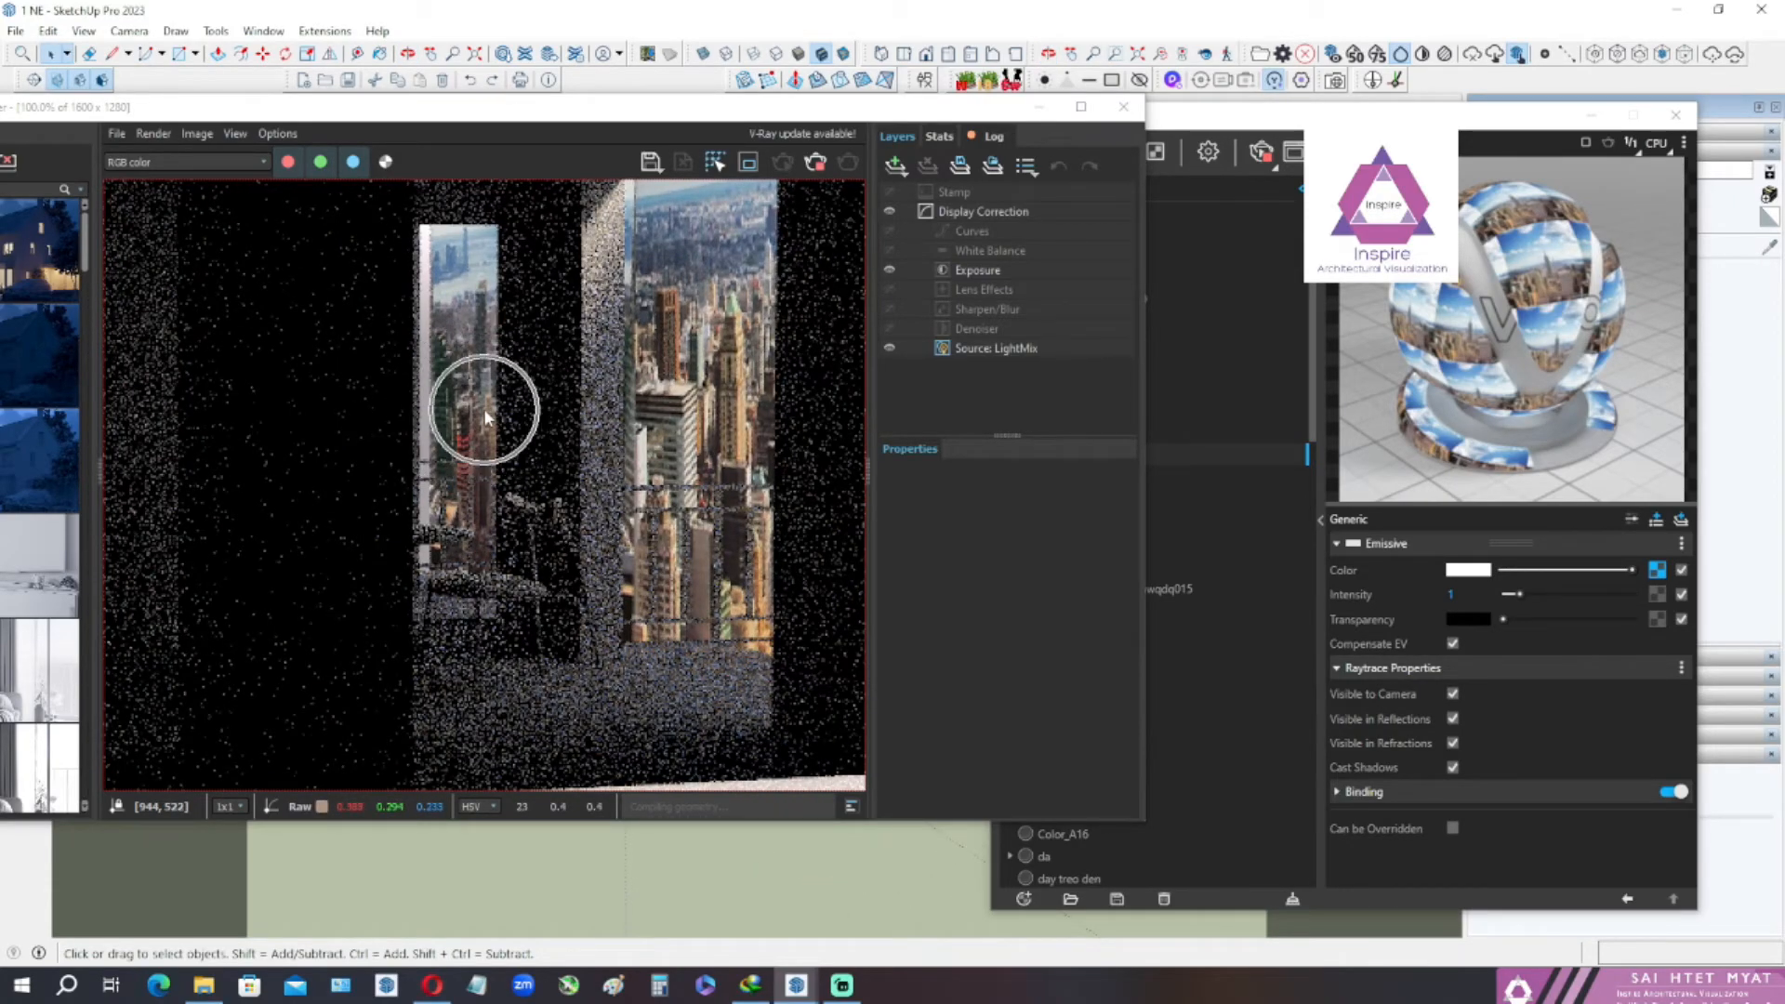
- Test the 1- Emissive material with Visible in Reflections and Visible to Camera switched off, and restore both options
{"action": "left_click", "coordinate": [1450, 719]}
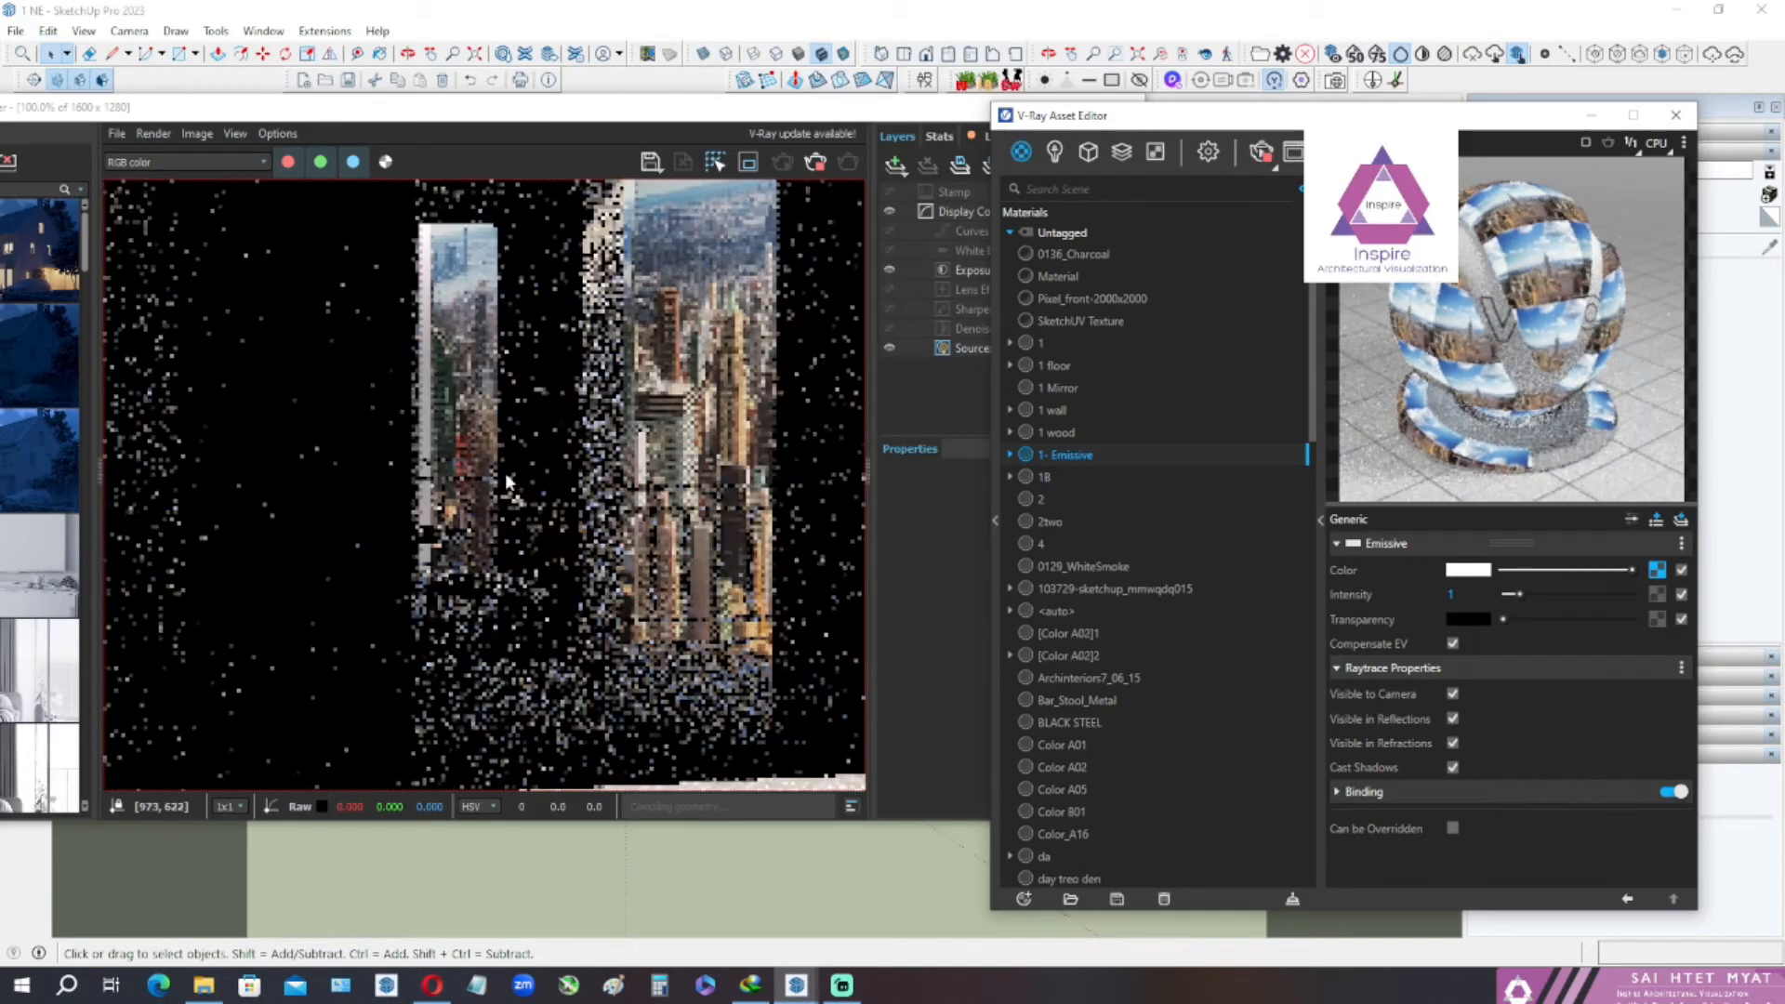
{"action": "left_click", "coordinate": [1452, 718]}
{"action": "left_click", "coordinate": [1453, 694]}
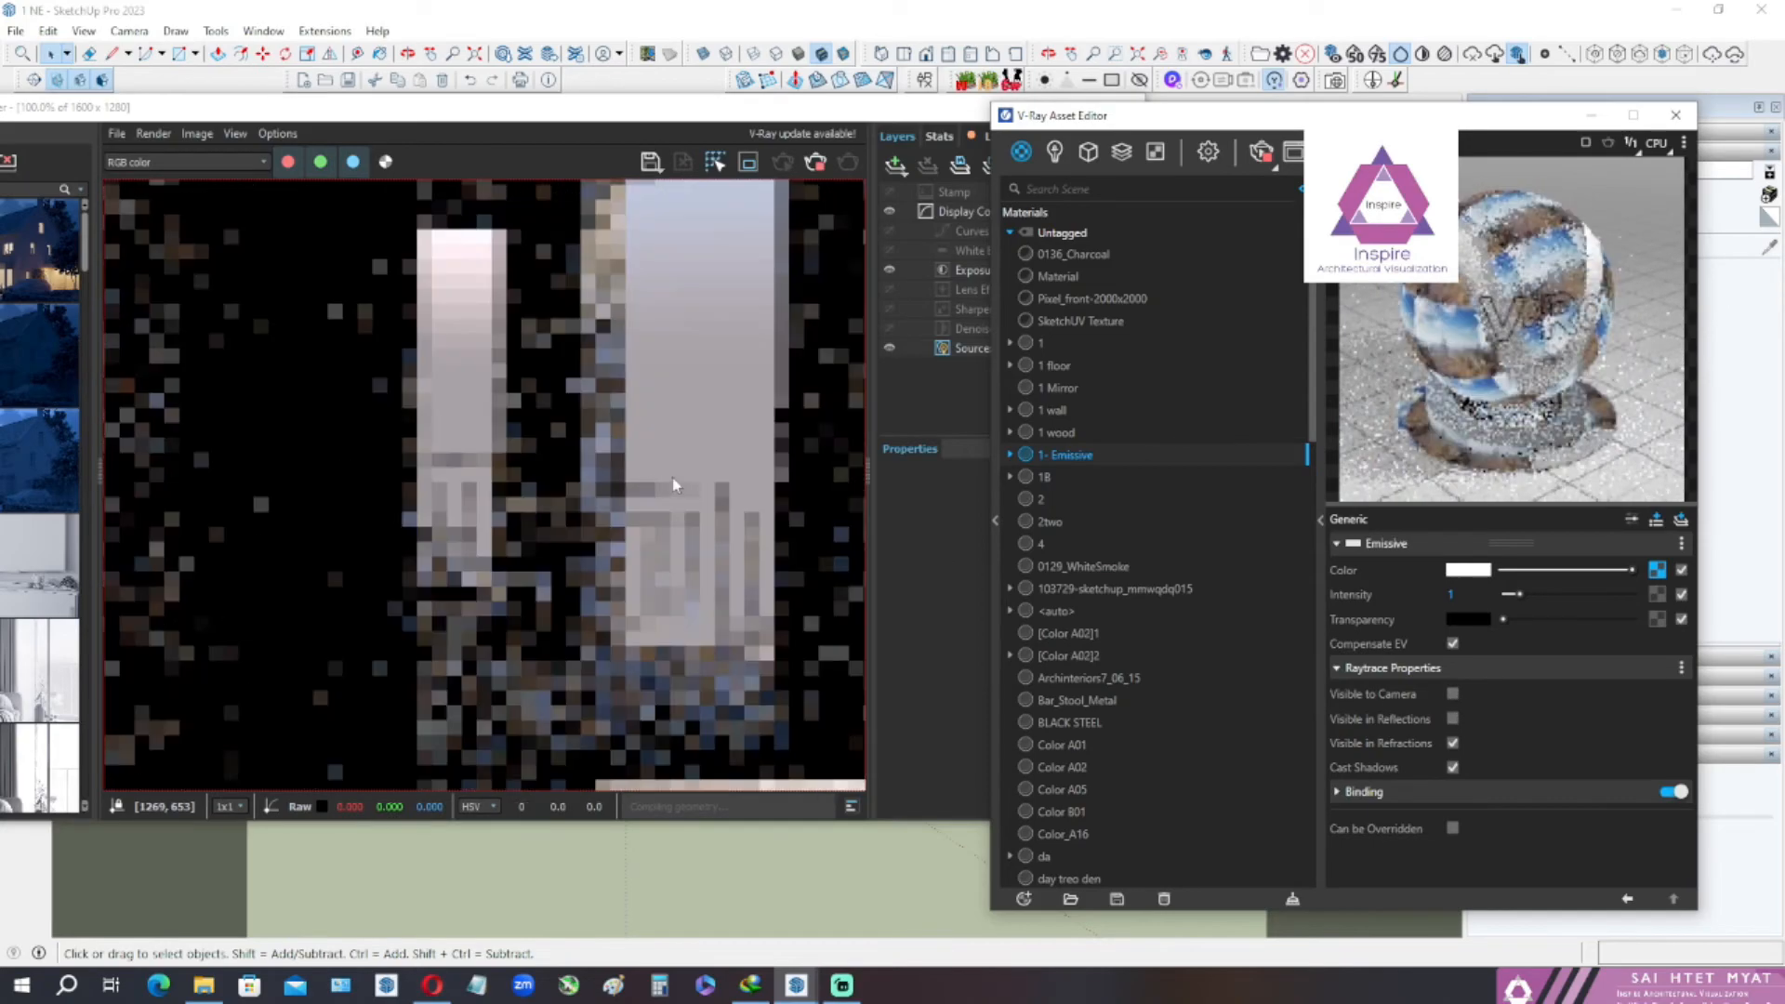
{"action": "left_click", "coordinate": [1453, 718]}
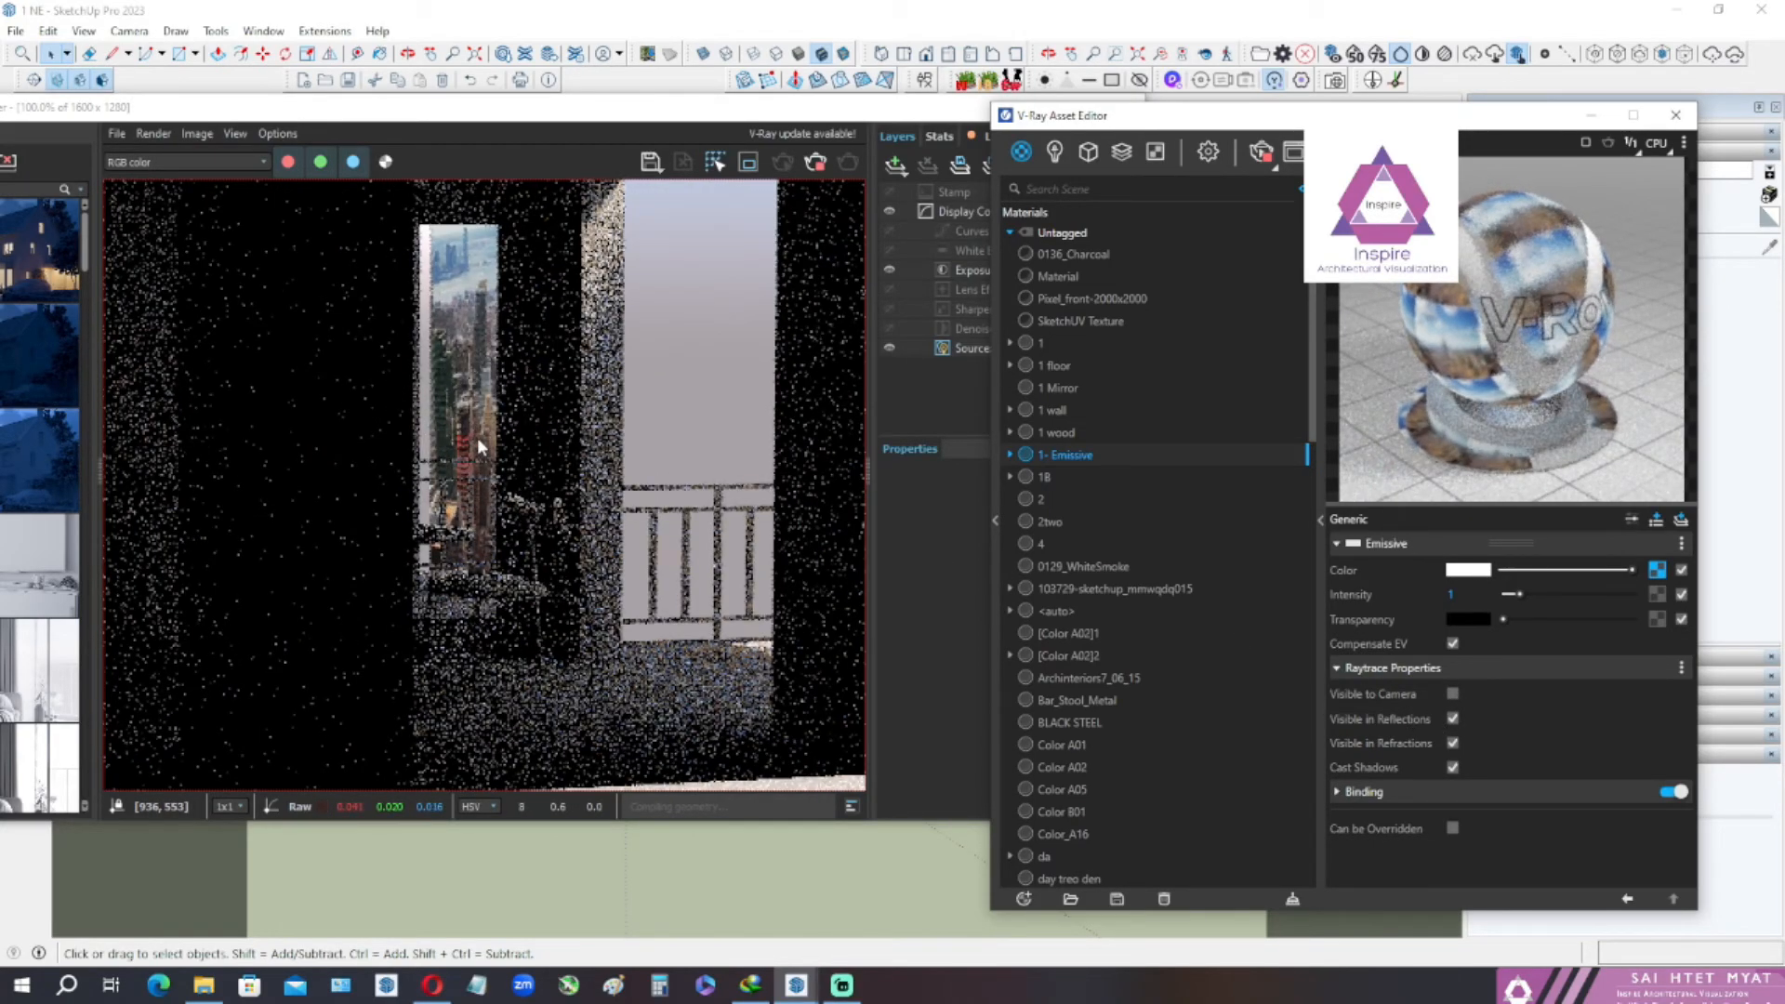
{"action": "left_click", "coordinate": [1448, 692]}
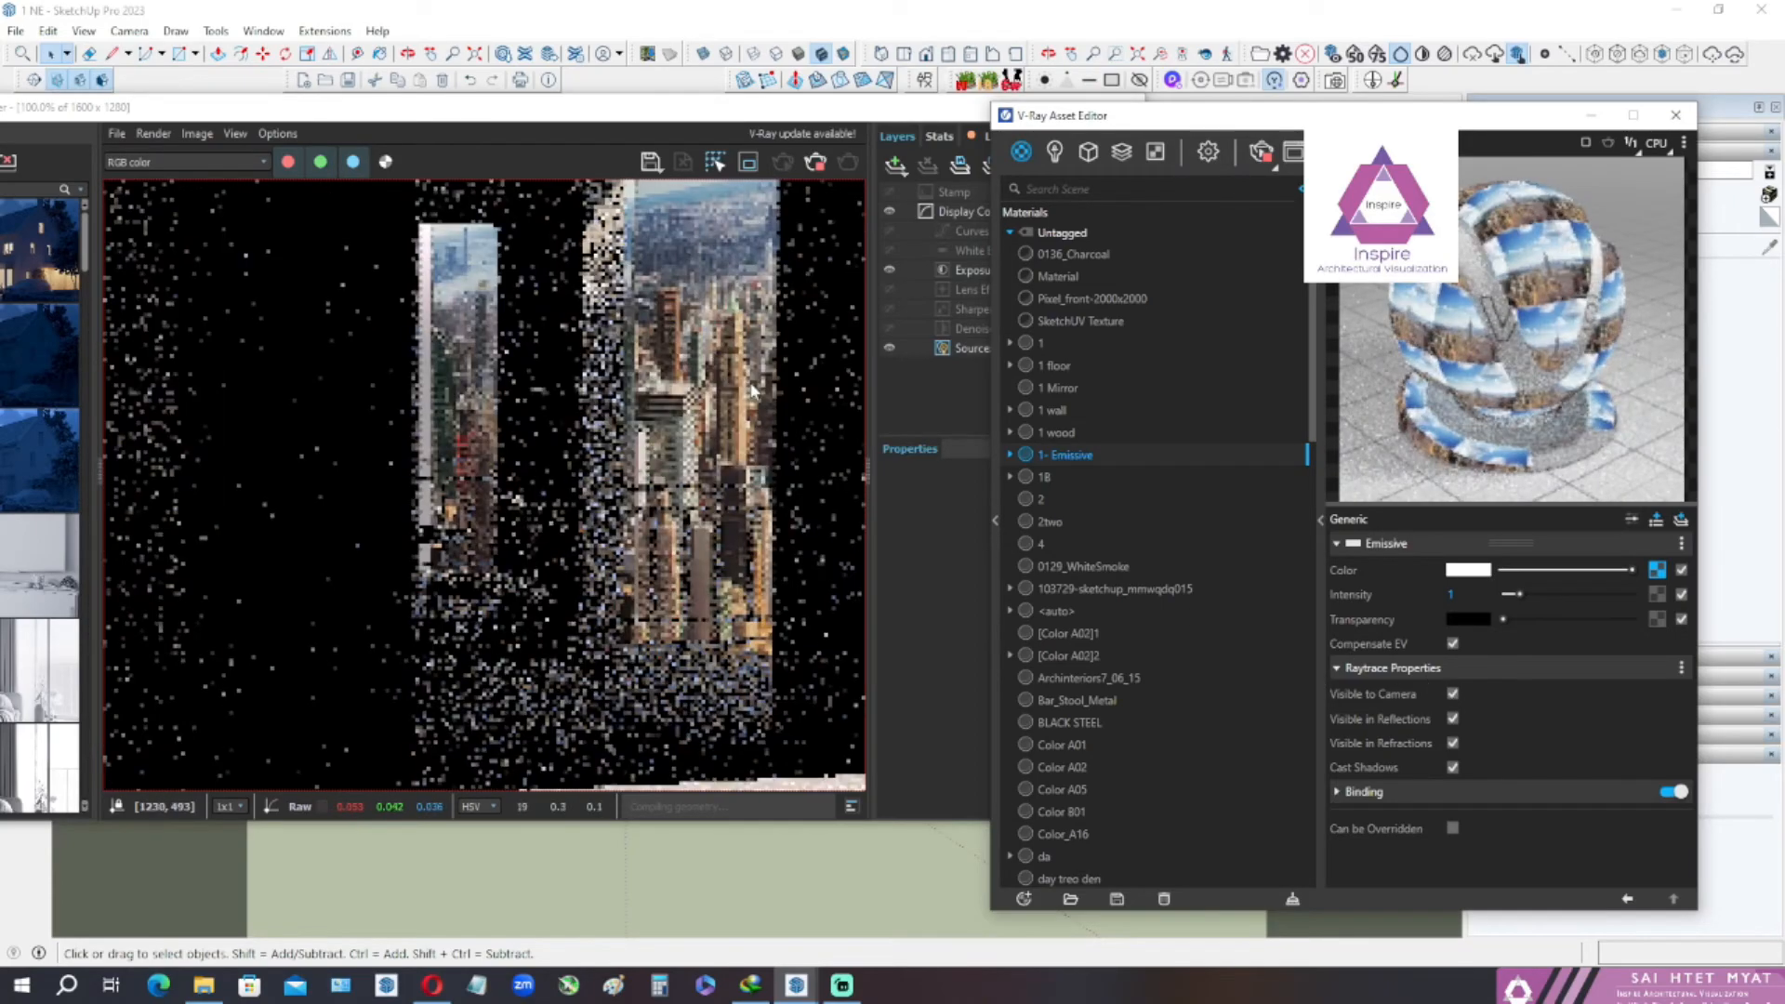
- Zoom the render out to the whole room and test the 1- Emissive material with Cast Shadows off, restoring the option
{"action": "left_click", "coordinate": [1453, 744]}
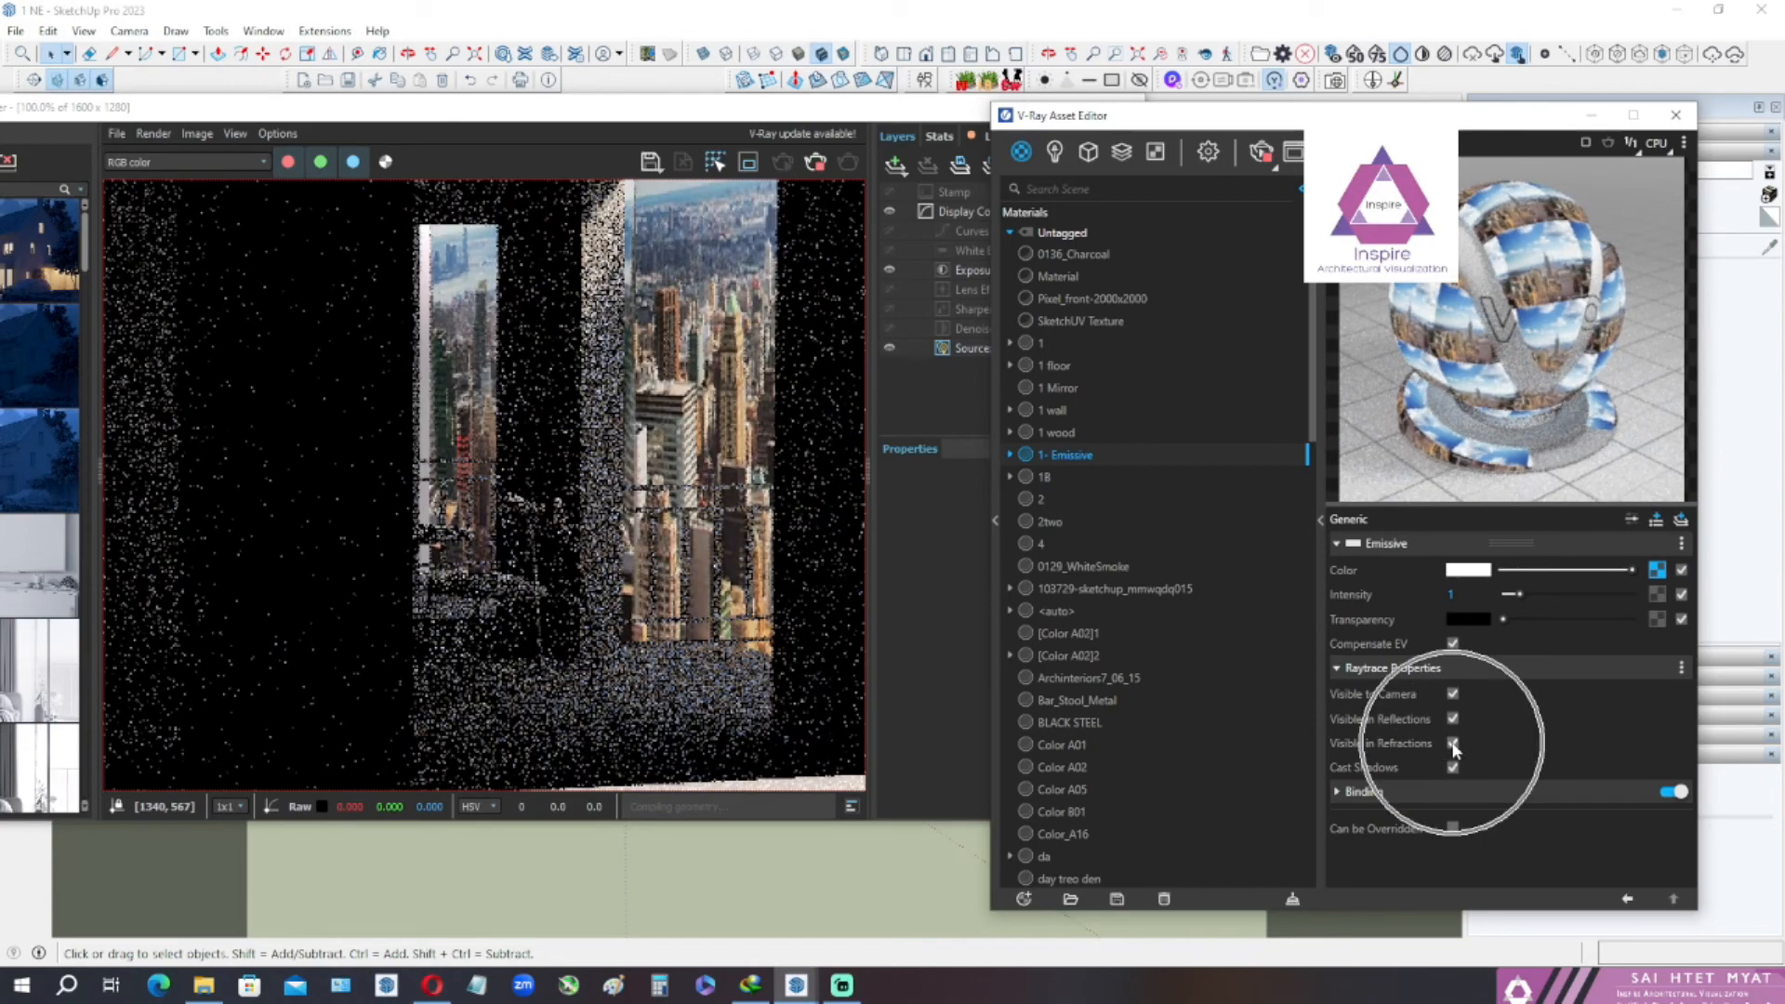
{"action": "scroll", "coordinate": [619, 634], "scroll_direction": "down", "scroll_amount": 1}
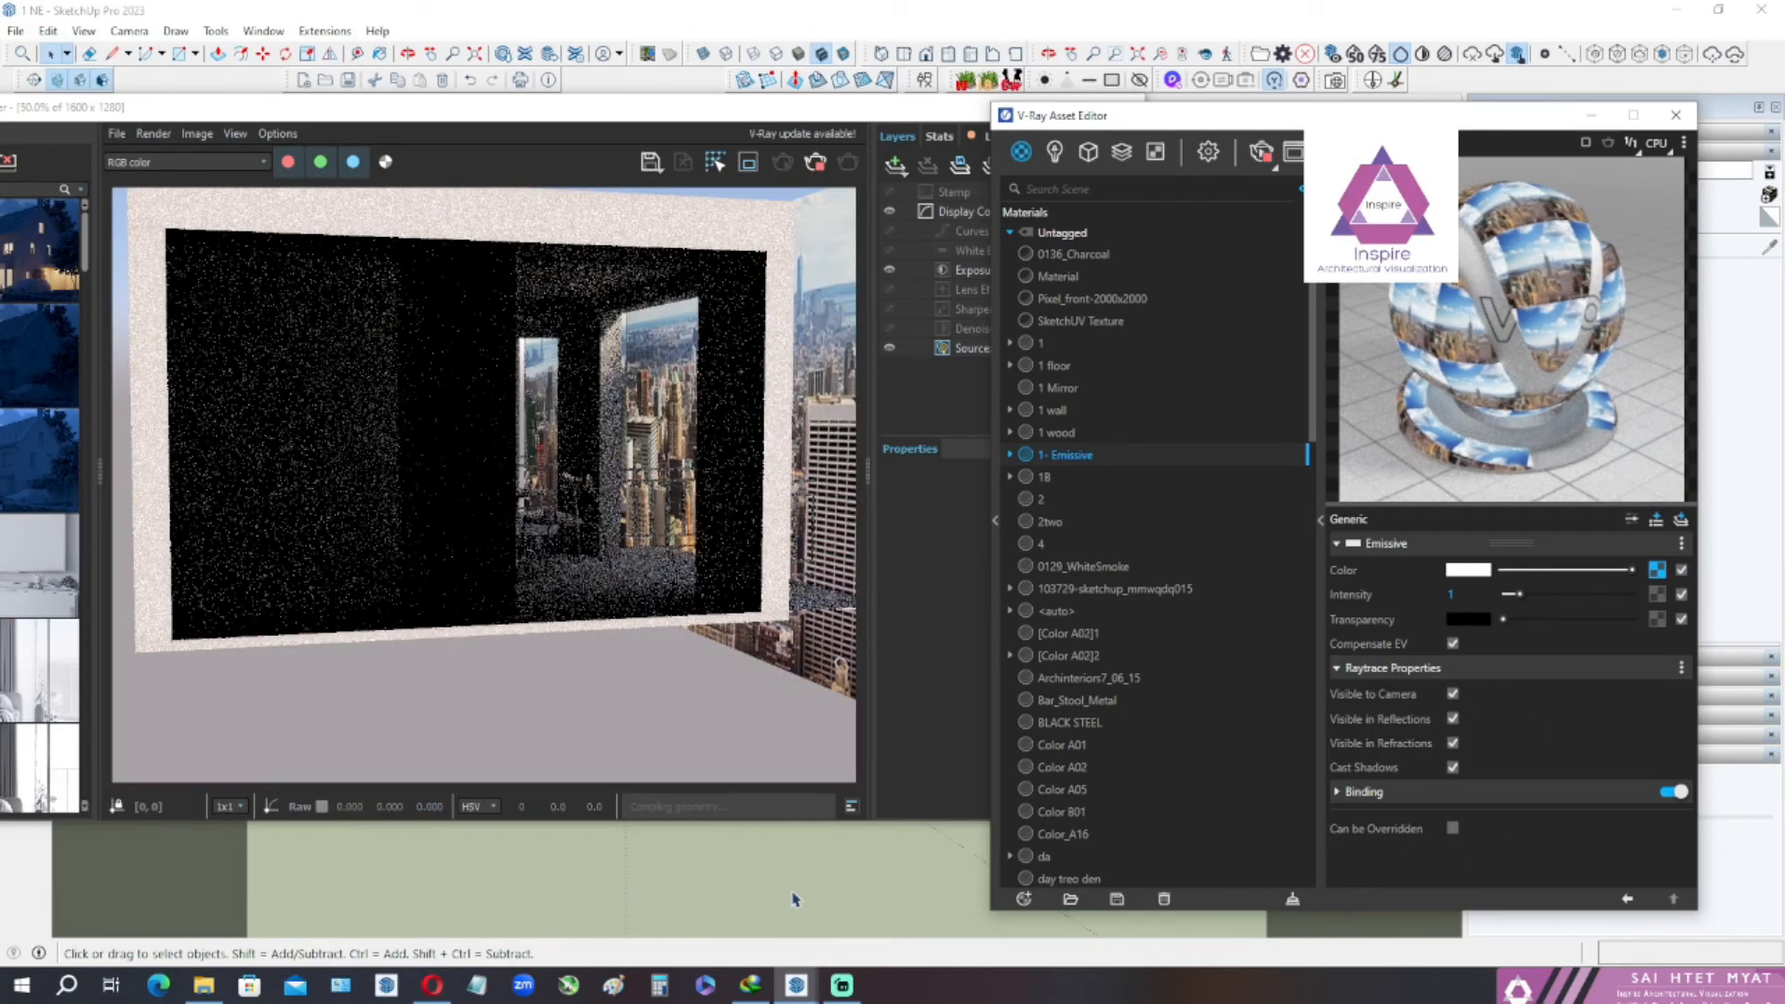
{"action": "left_click", "coordinate": [637, 571]}
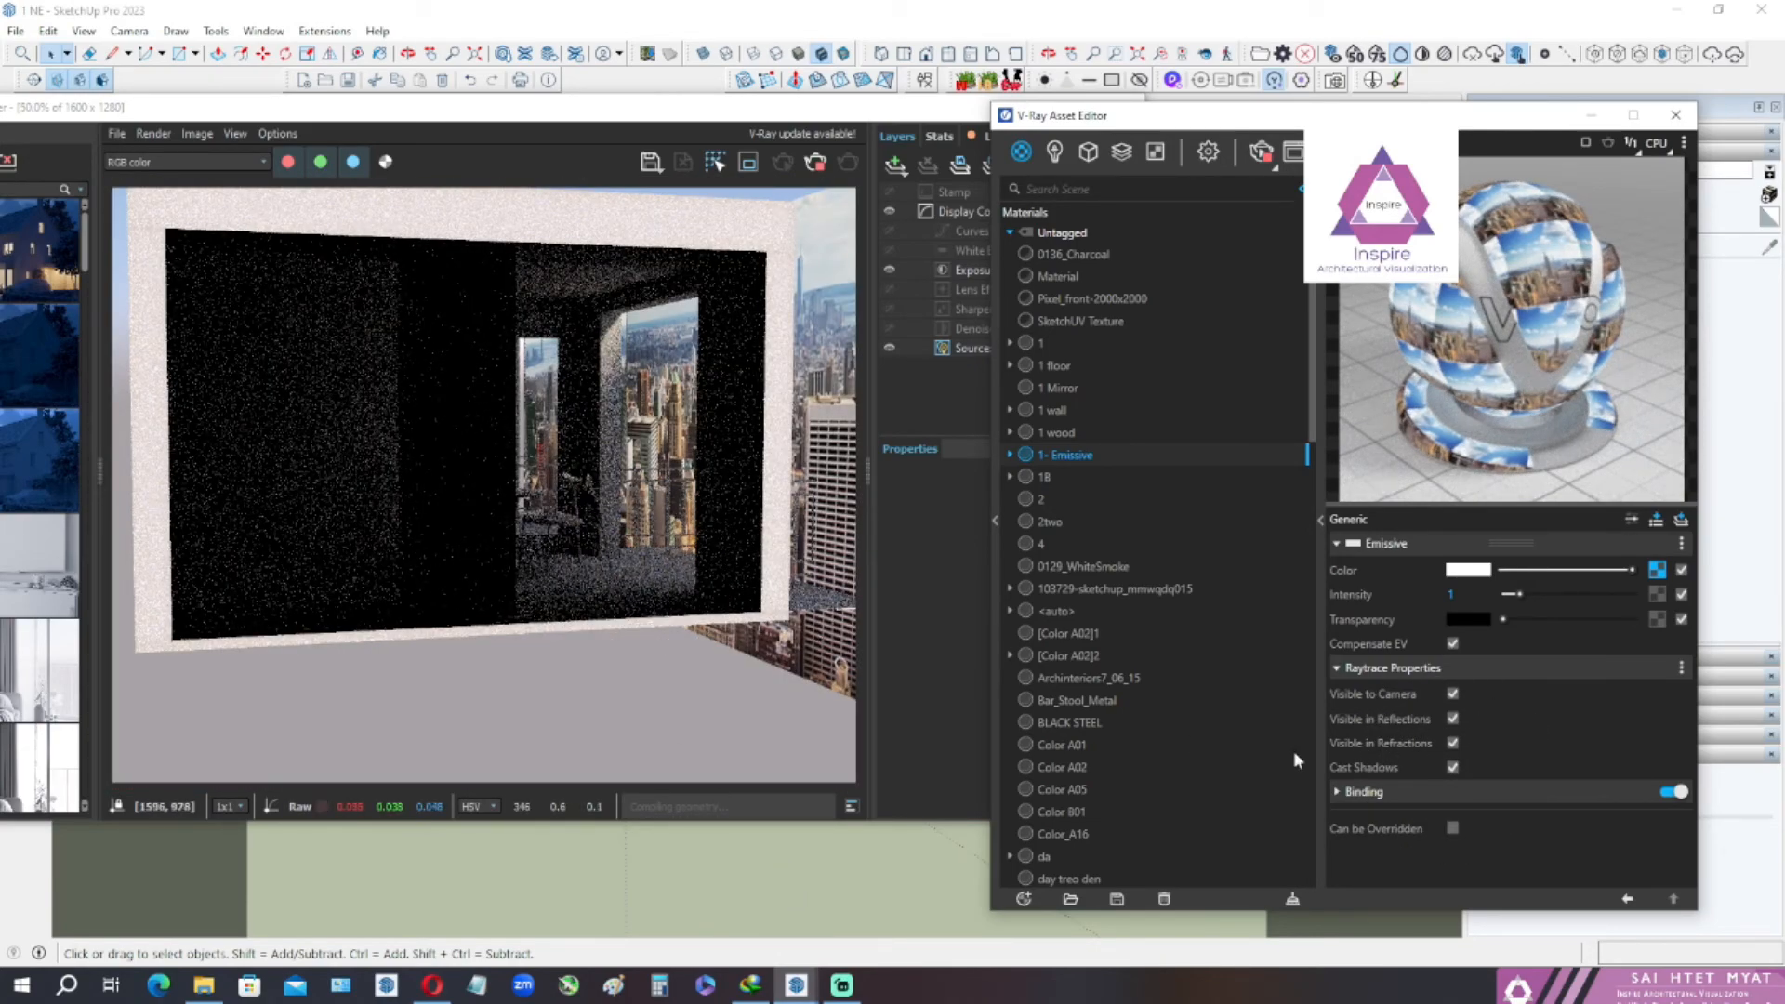
{"action": "left_click", "coordinate": [1453, 767]}
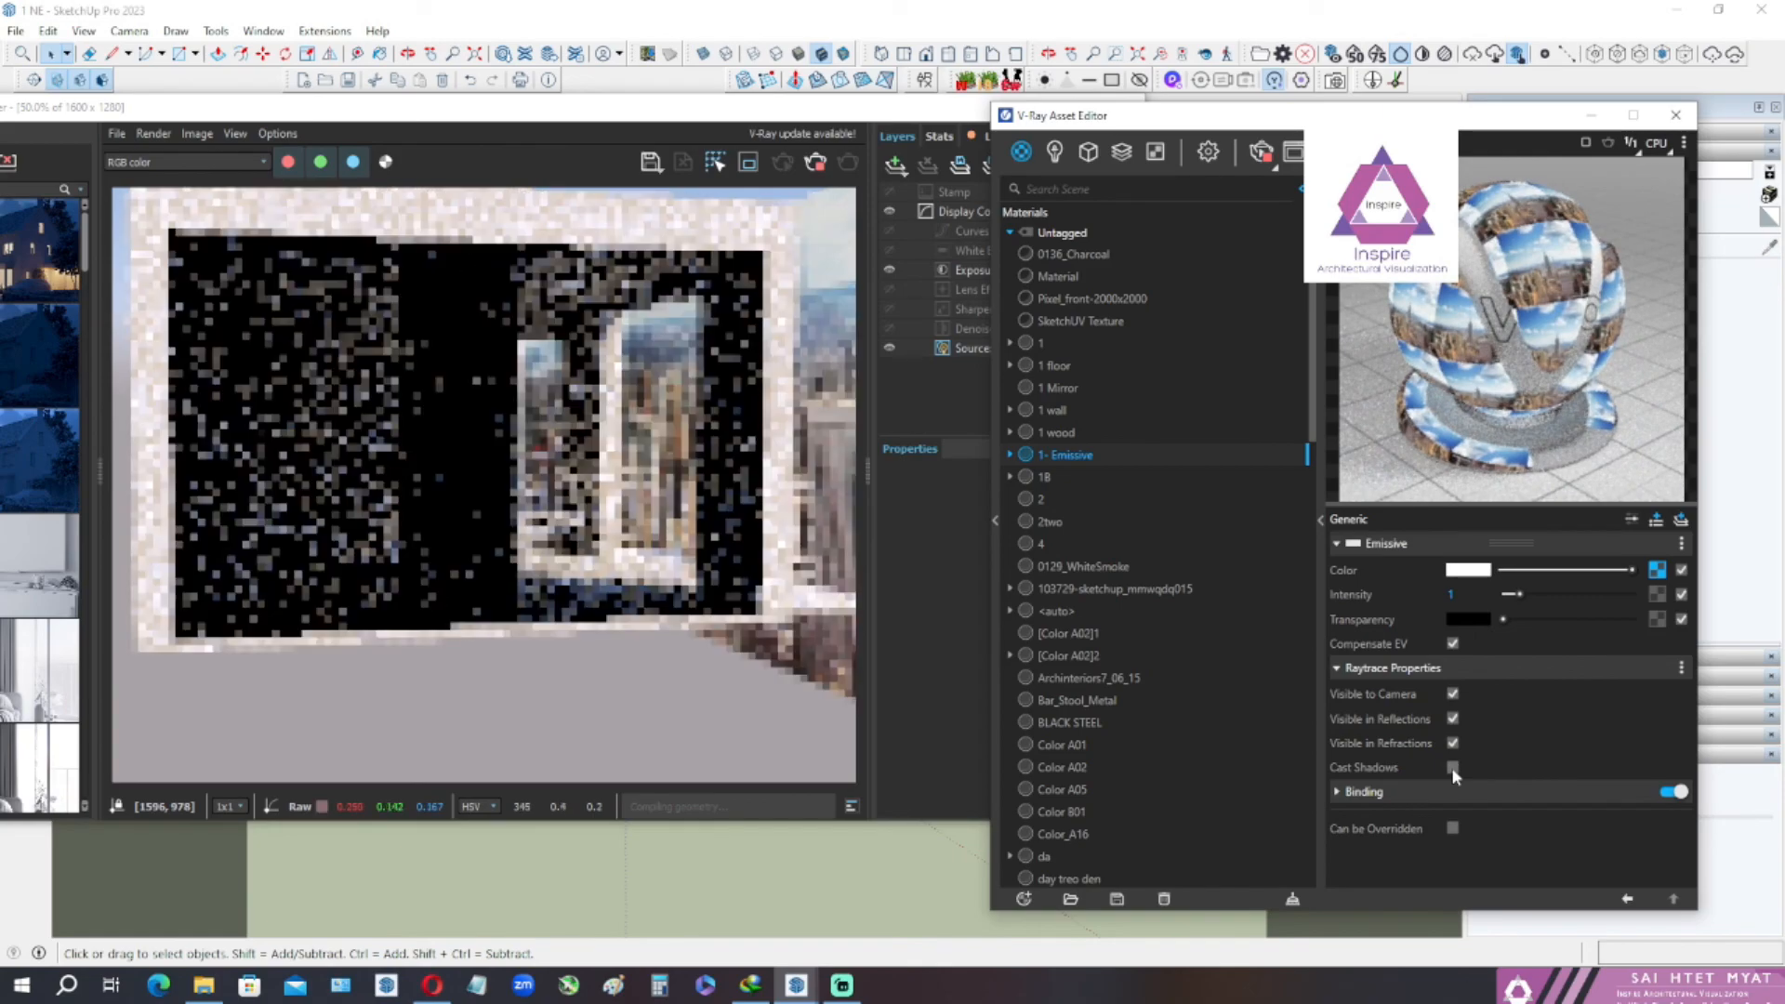
{"action": "left_click", "coordinate": [1453, 767]}
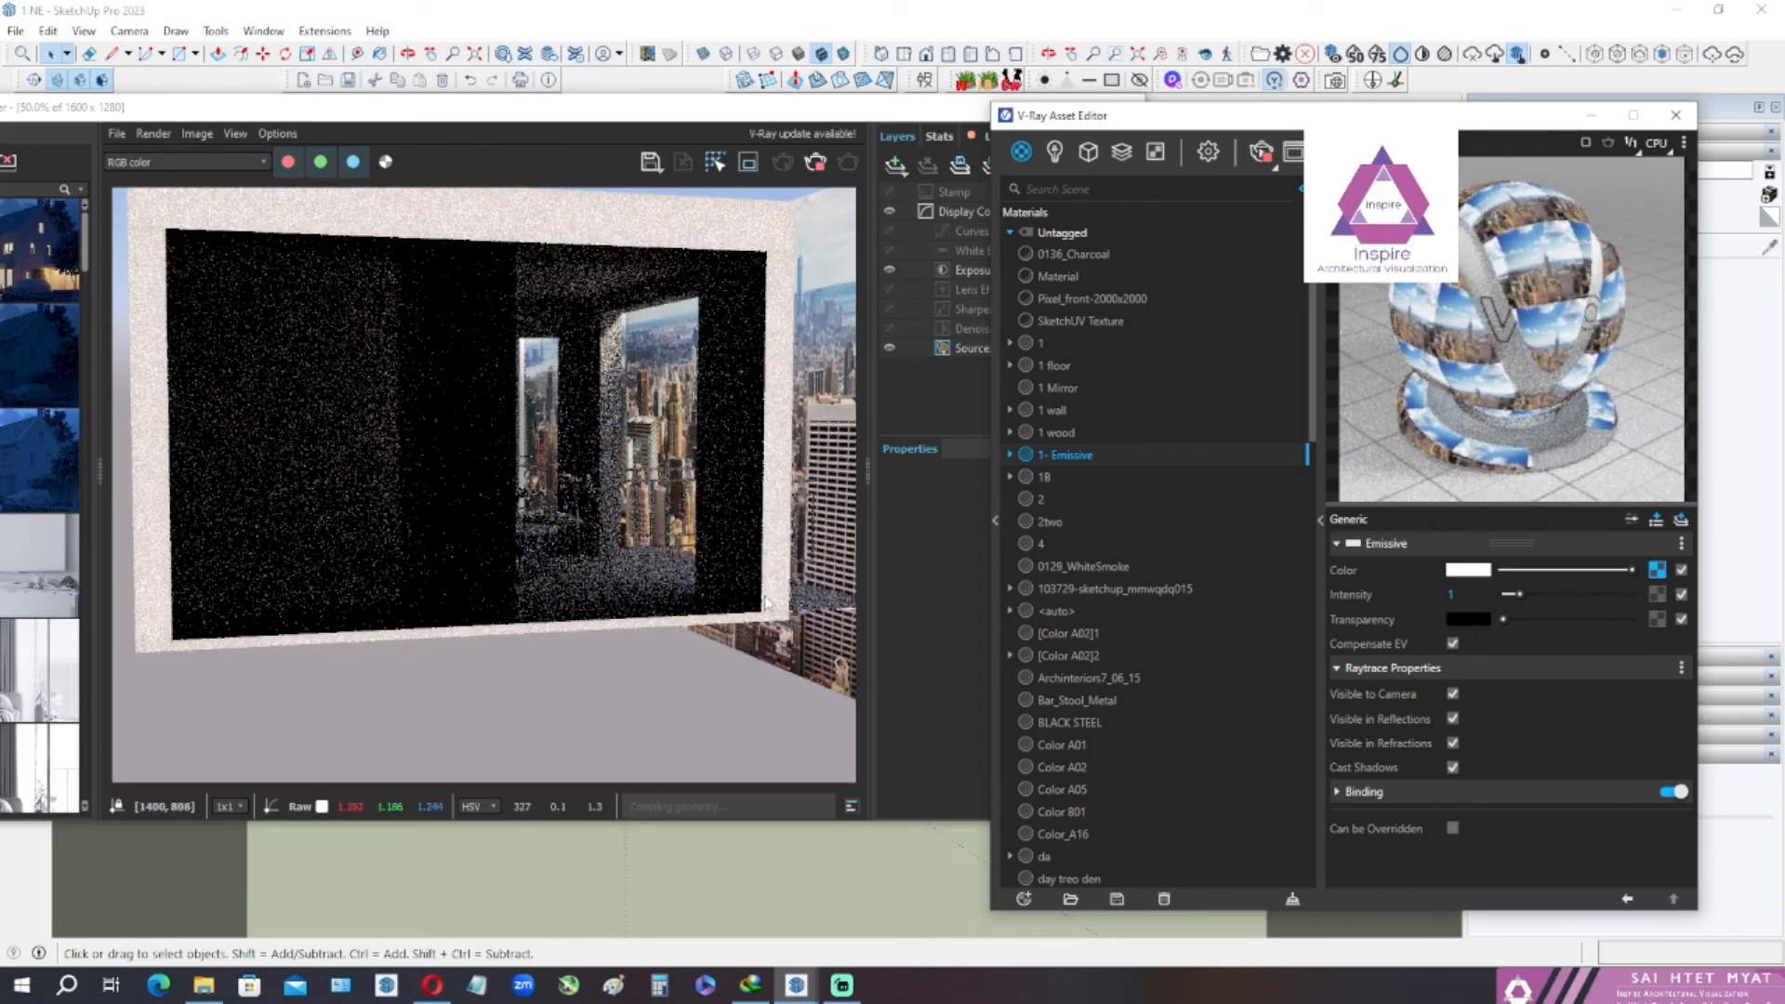
- Stop the interactive render
{"action": "left_click", "coordinate": [790, 208]}
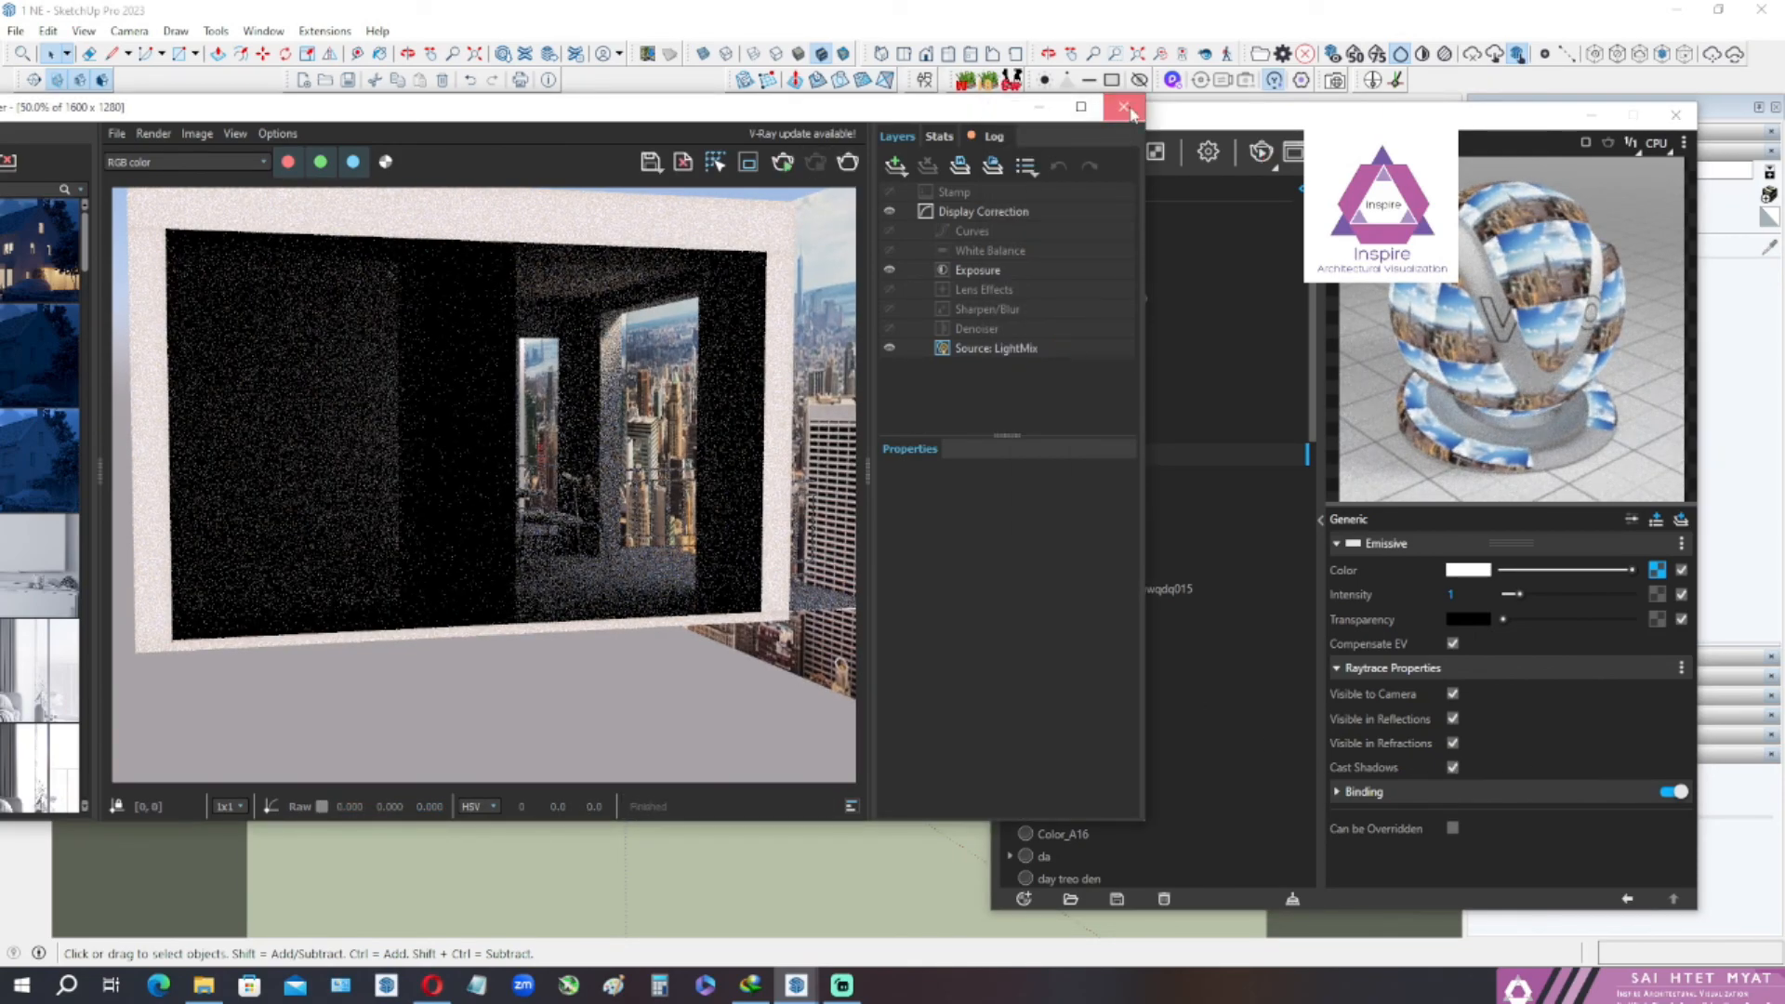